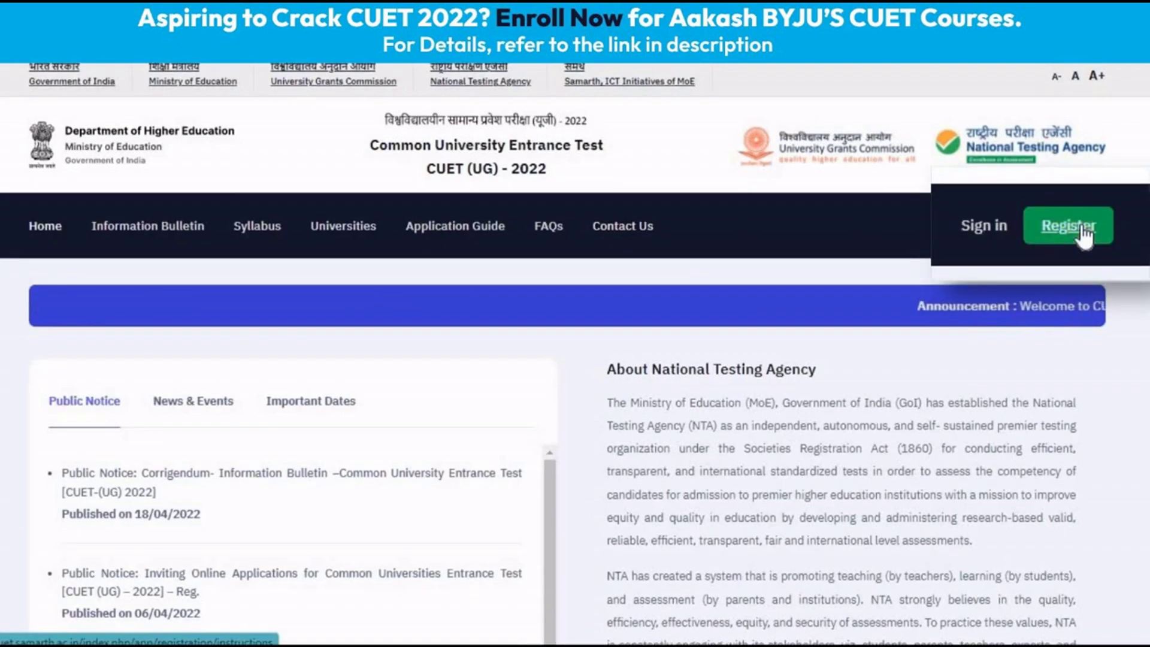
- Start a new CUET (UG) 2022 registration and read the instructions on uploading scanned images
left_click(1080, 226)
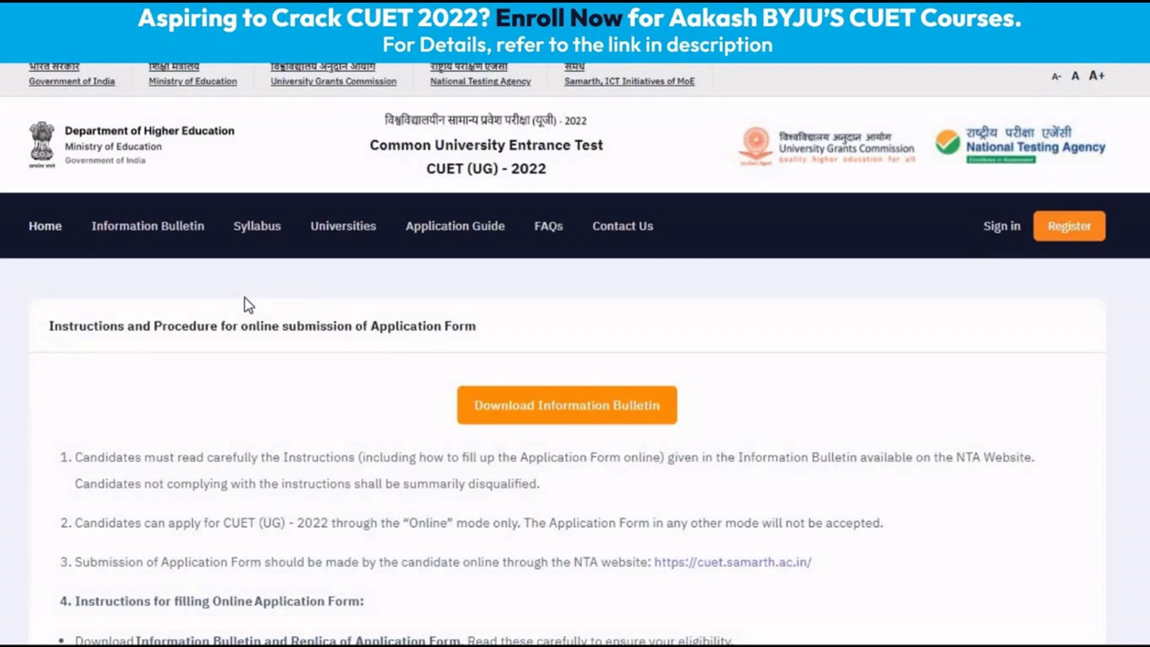
scroll(245, 298, "down", 6)
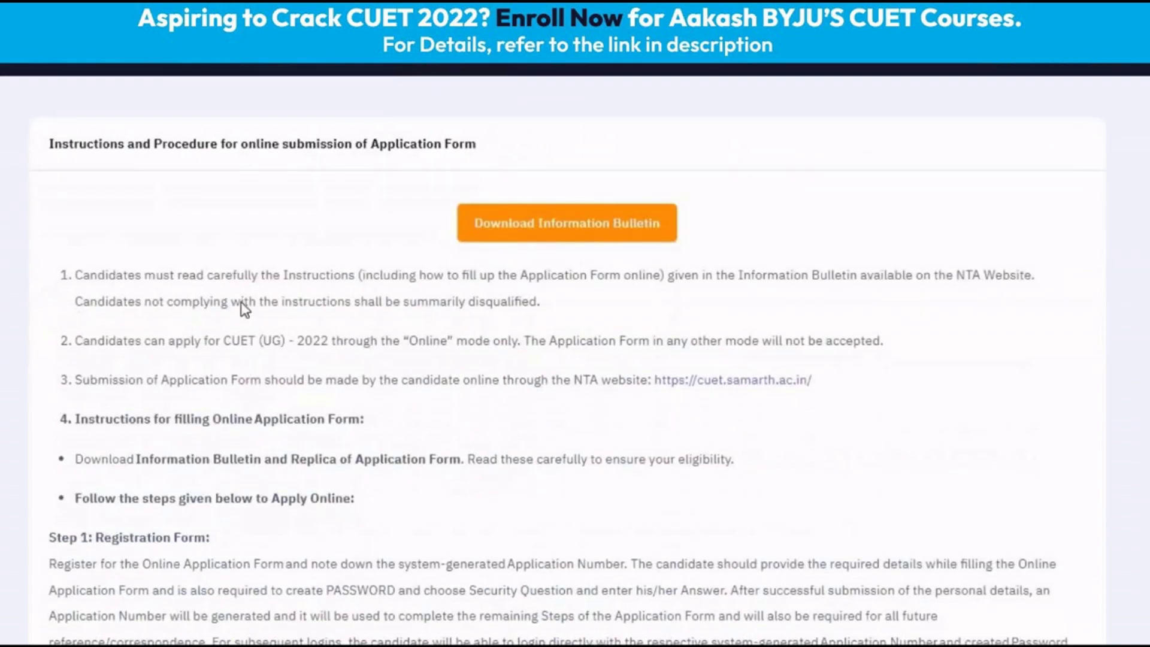
scroll(241, 301, "down", 5)
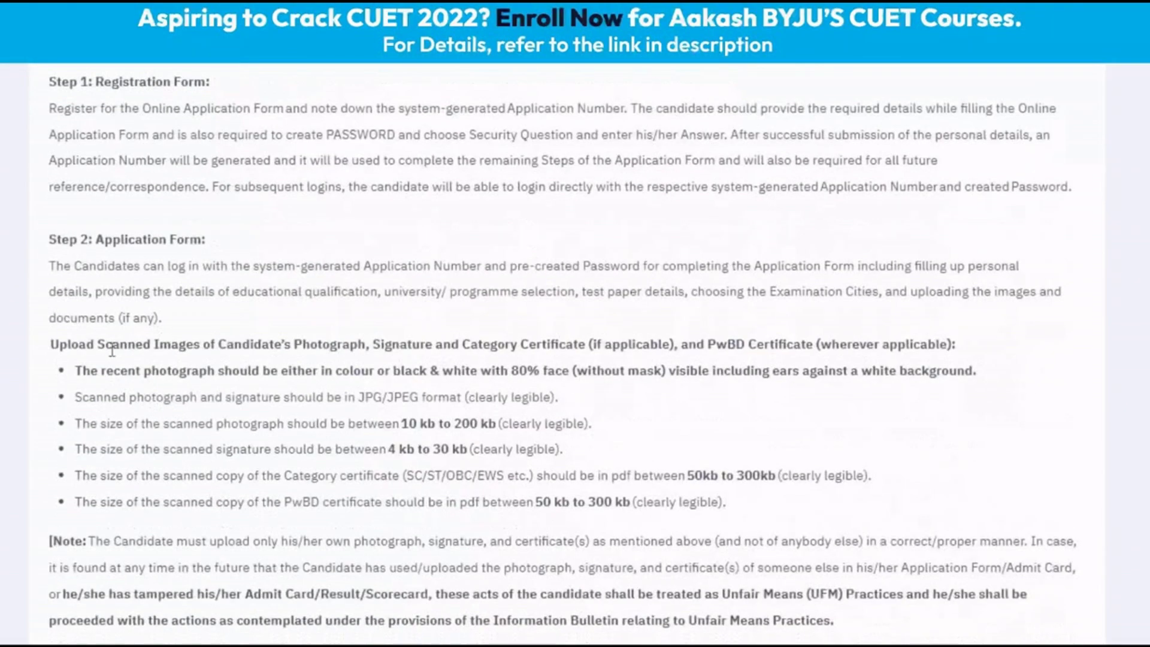
mouse_move(50, 346)
left_mouse_down()
mouse_move(224, 377)
mouse_move(426, 359)
mouse_move(1044, 380)
left_mouse_up()
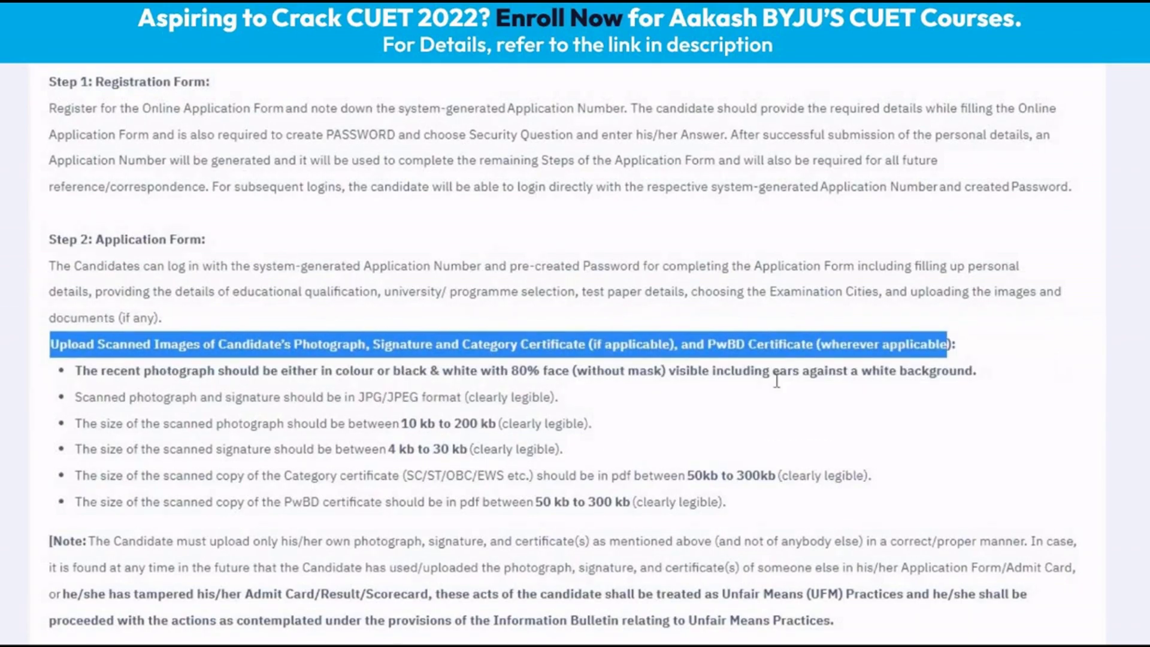
- Finish the instructions, agree to the information bulletin declaration, and proceed to the Registration Form
scroll(777, 379, "down", 3)
scroll(776, 379, "down", 8)
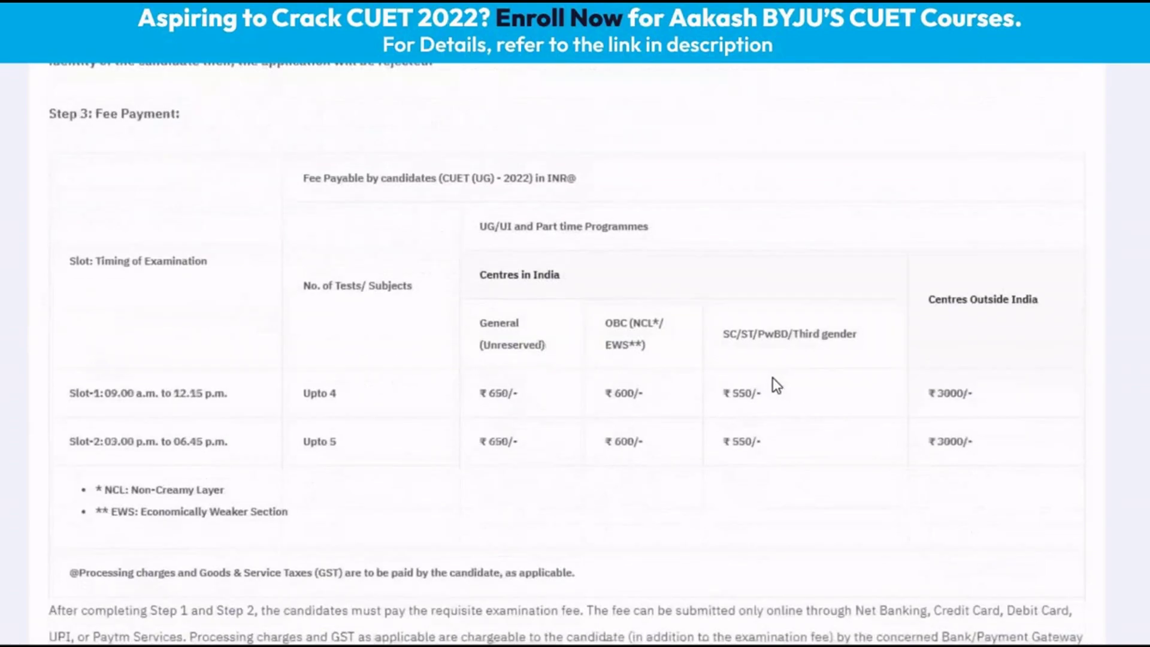
scroll(659, 421, "down", 8)
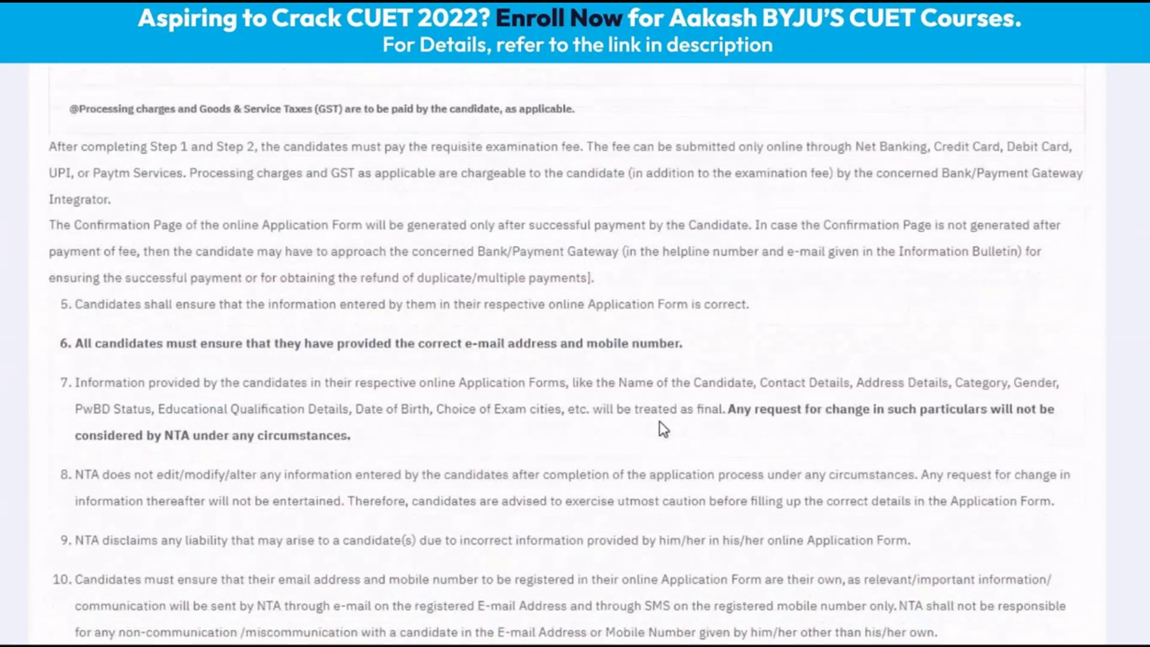
scroll(659, 421, "down", 10)
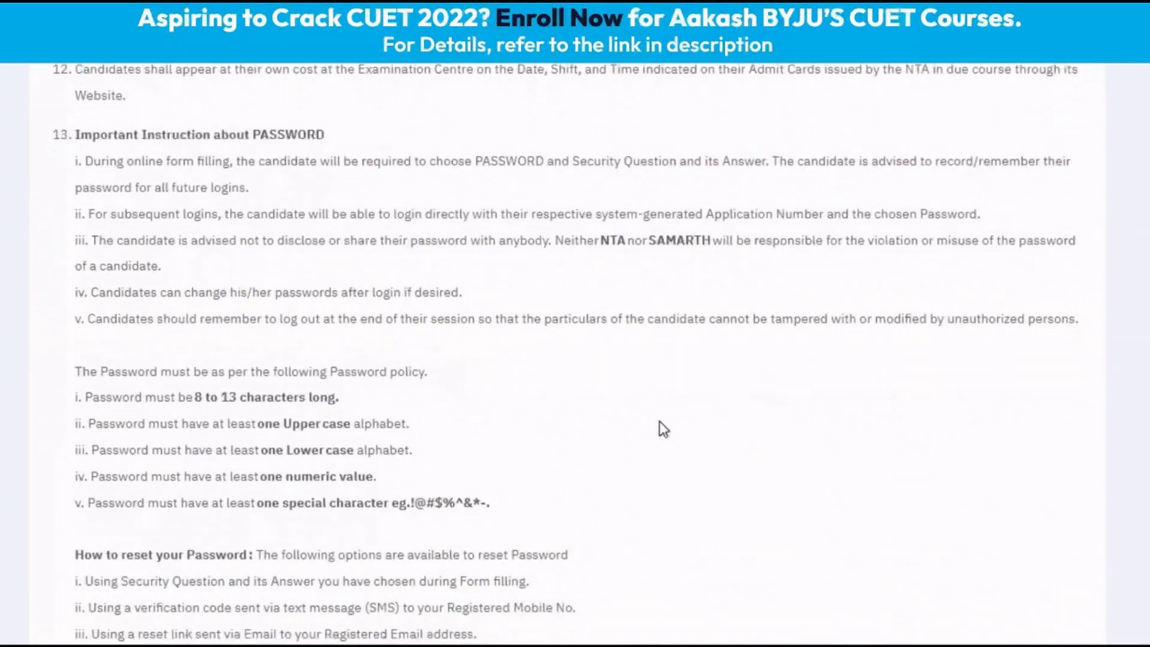
scroll(413, 394, "down", 2)
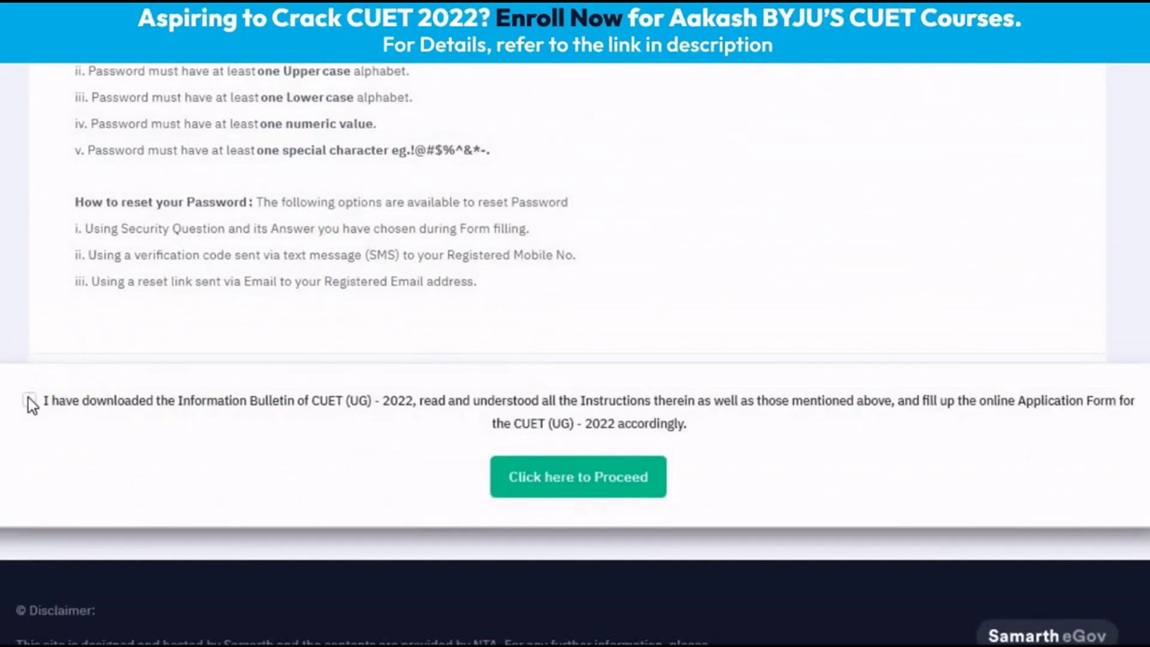
left_click(44, 403)
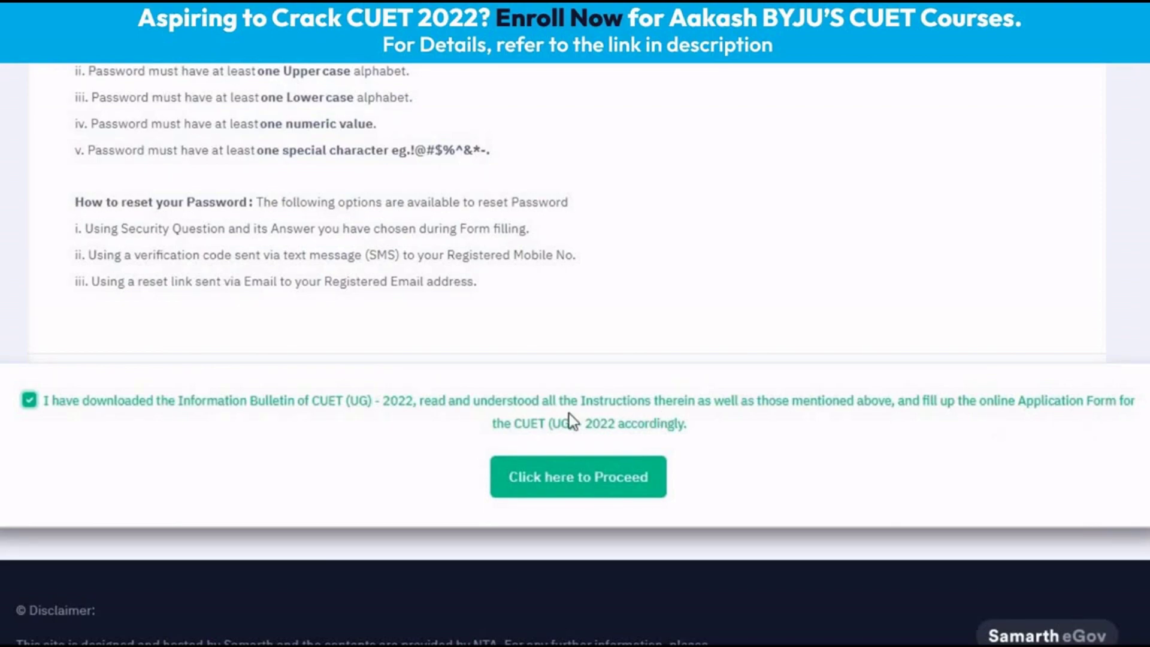
left_click(590, 480)
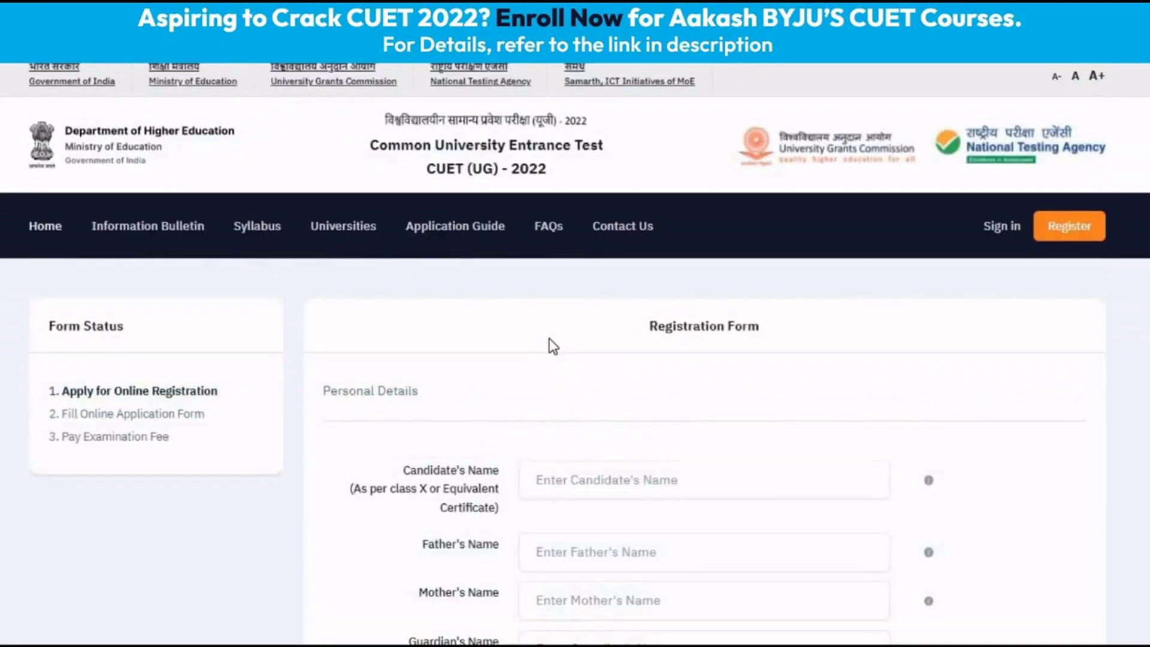
- Work down the Registration Form's personal, address and password sections through to its review page
scroll(493, 333, "down", 3)
scroll(496, 325, "down", 1)
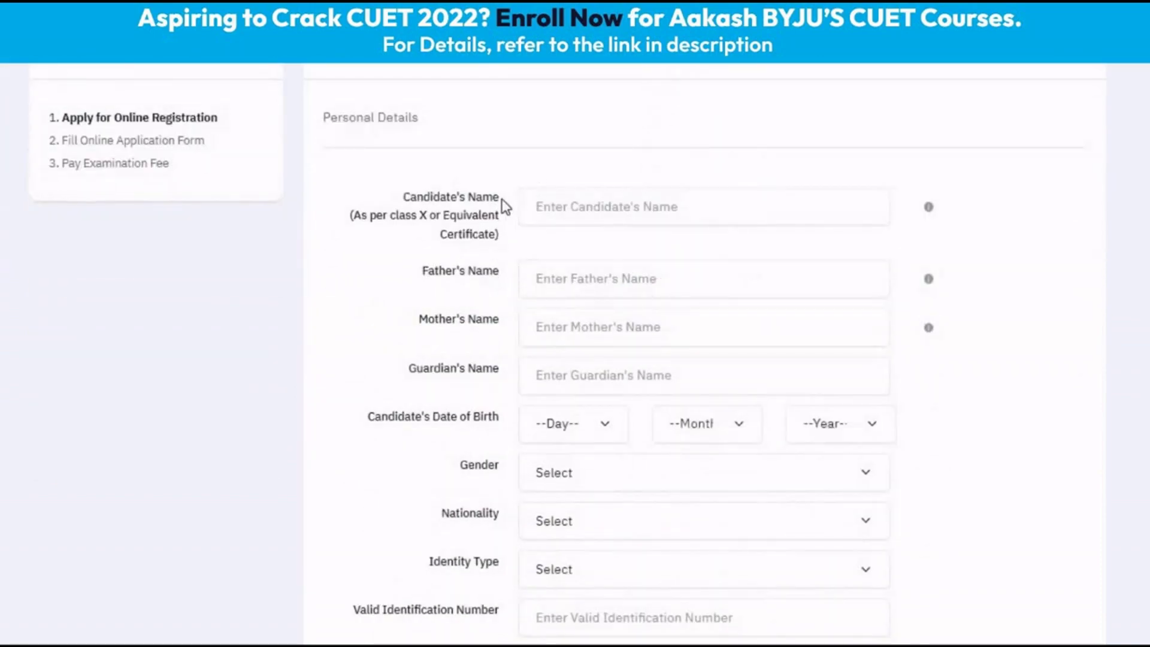
scroll(495, 285, "down", 2)
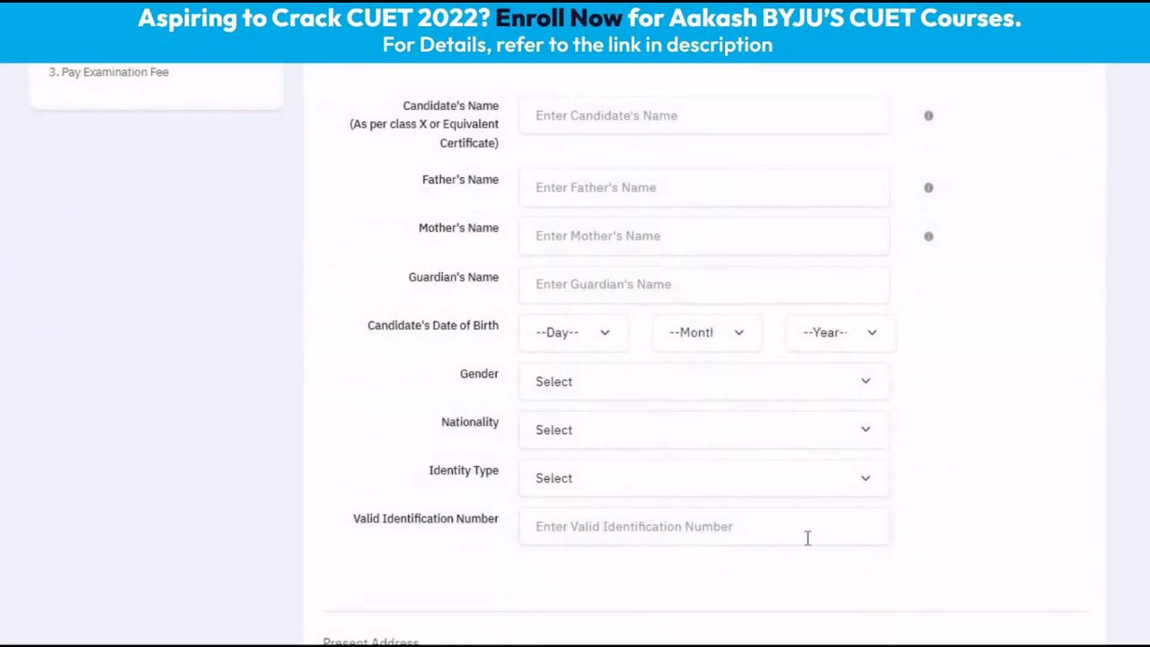
scroll(439, 441, "down", 8)
scroll(466, 311, "down", 2)
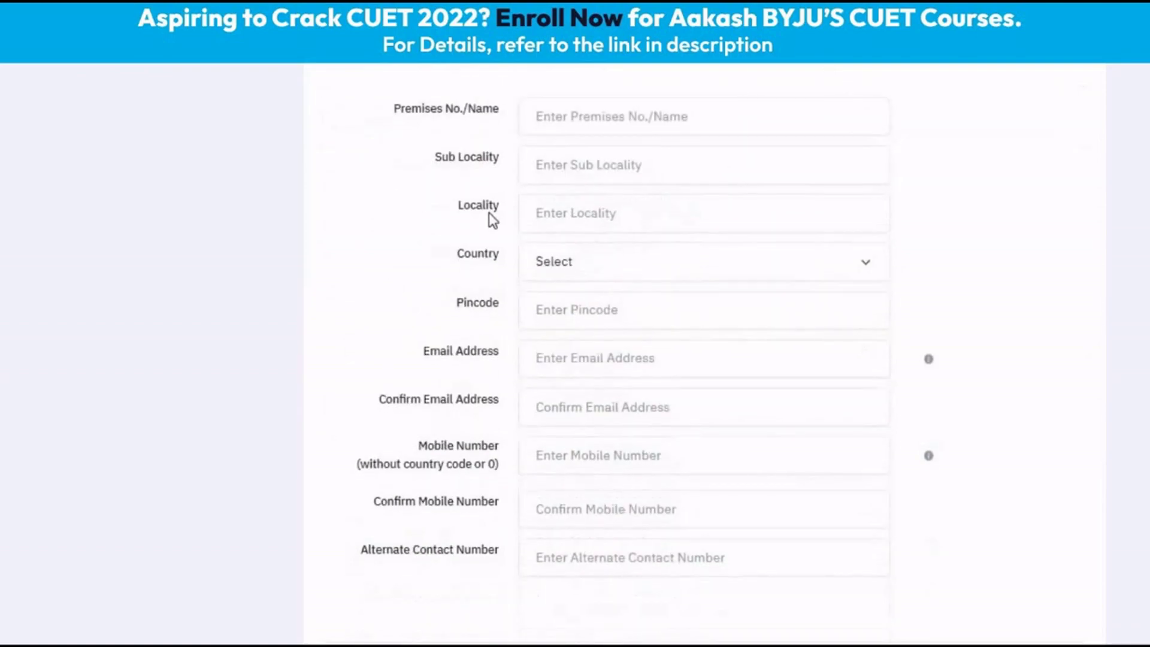
scroll(483, 255, "down", 9)
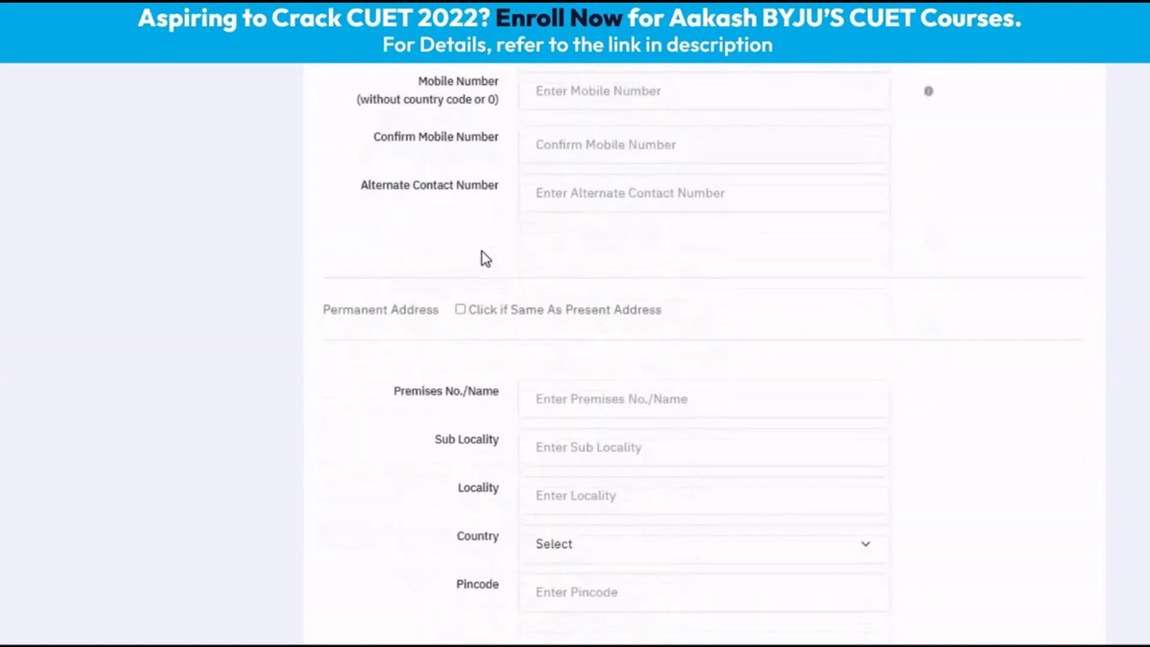
scroll(485, 258, "down", 2)
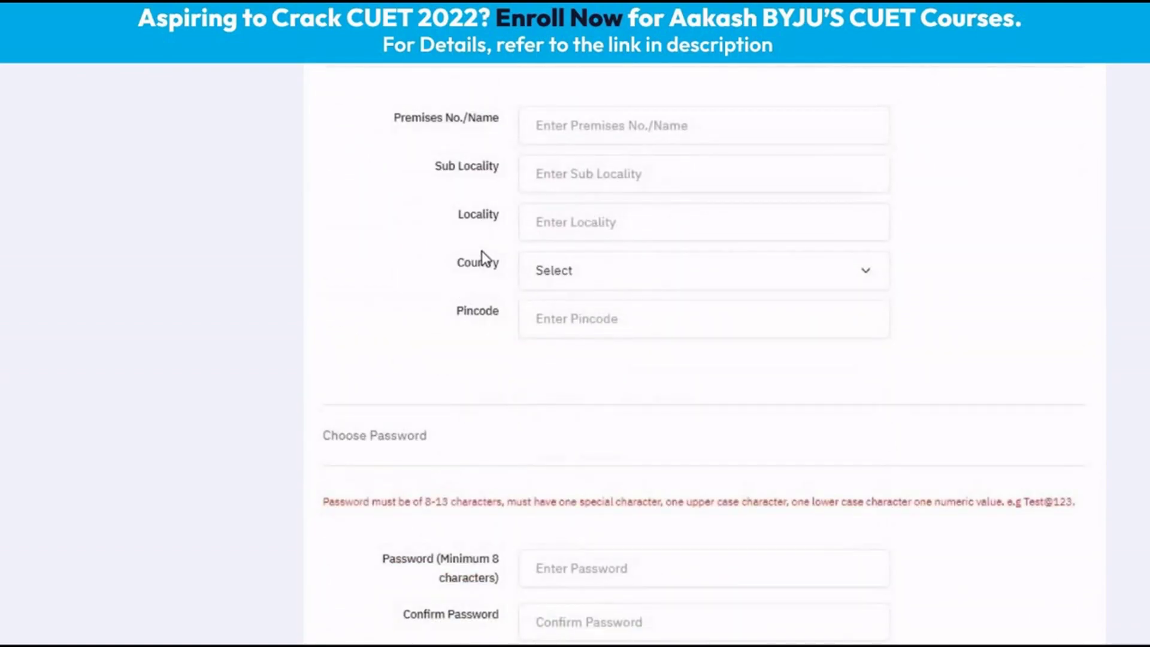
scroll(482, 255, "down", 5)
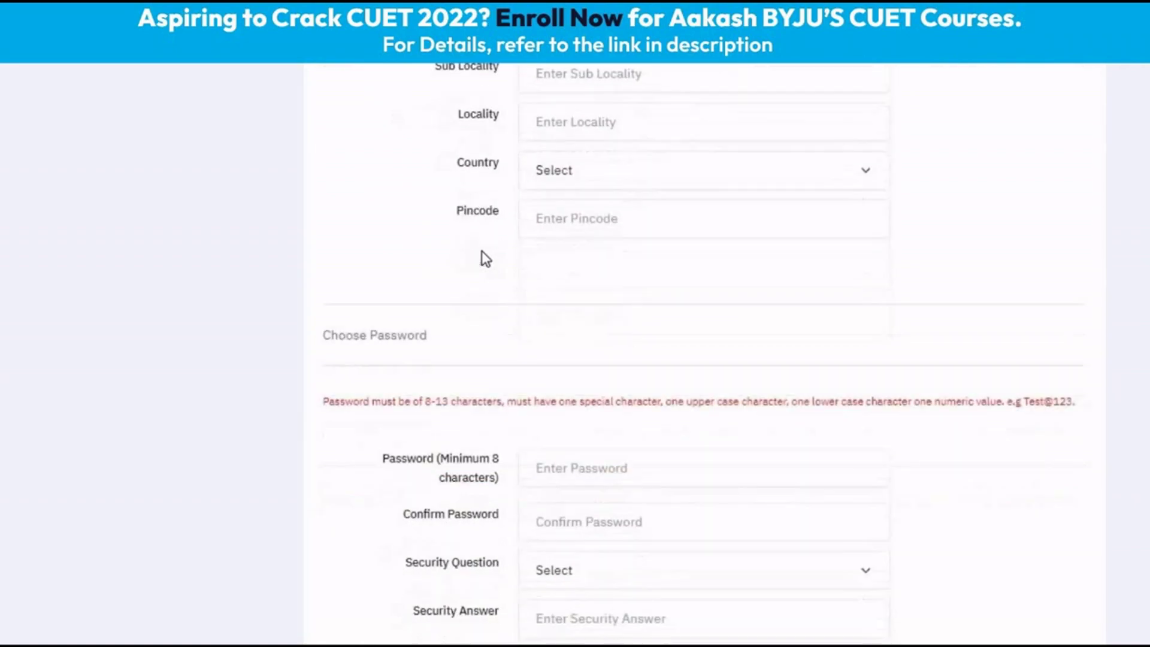
scroll(476, 323, "down", 3)
scroll(479, 329, "down", 2)
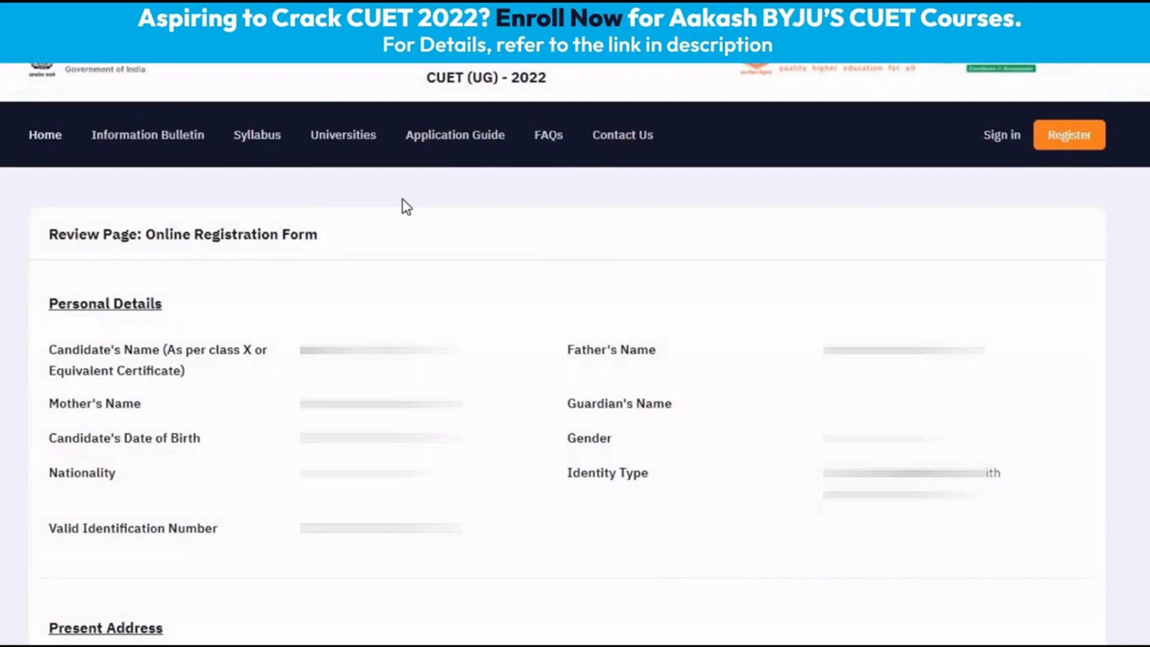
- Confirm name, date of birth, parents' names, mobile, email, and permanent and present addresses
scroll(402, 199, "down", 9)
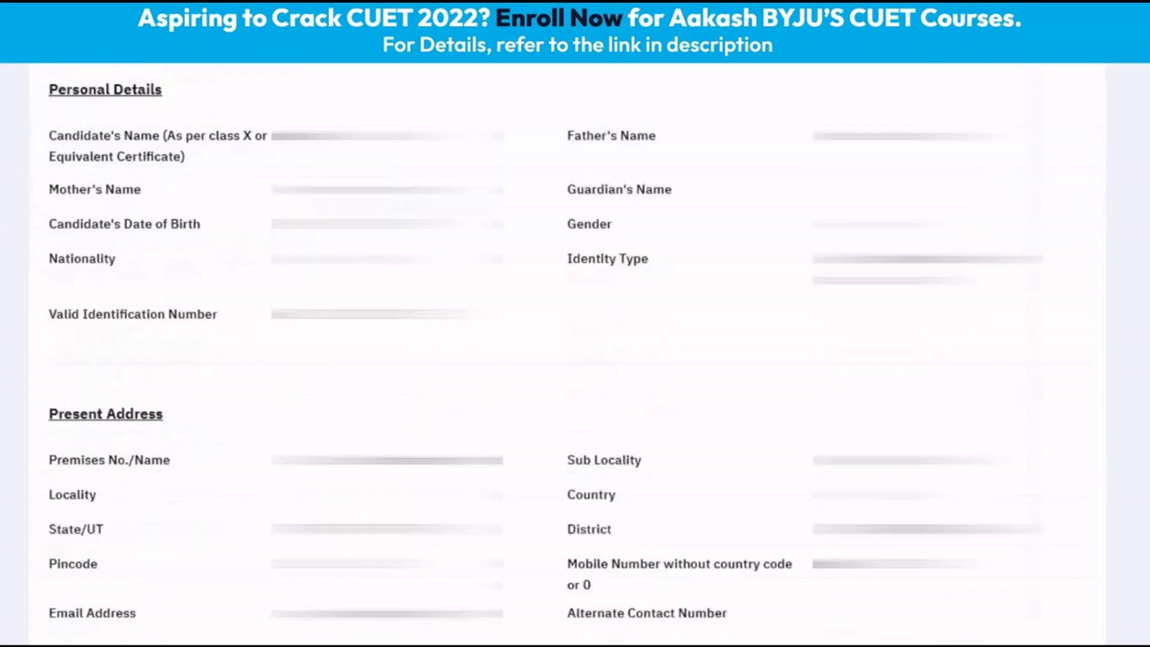
scroll(406, 207, "down", 8)
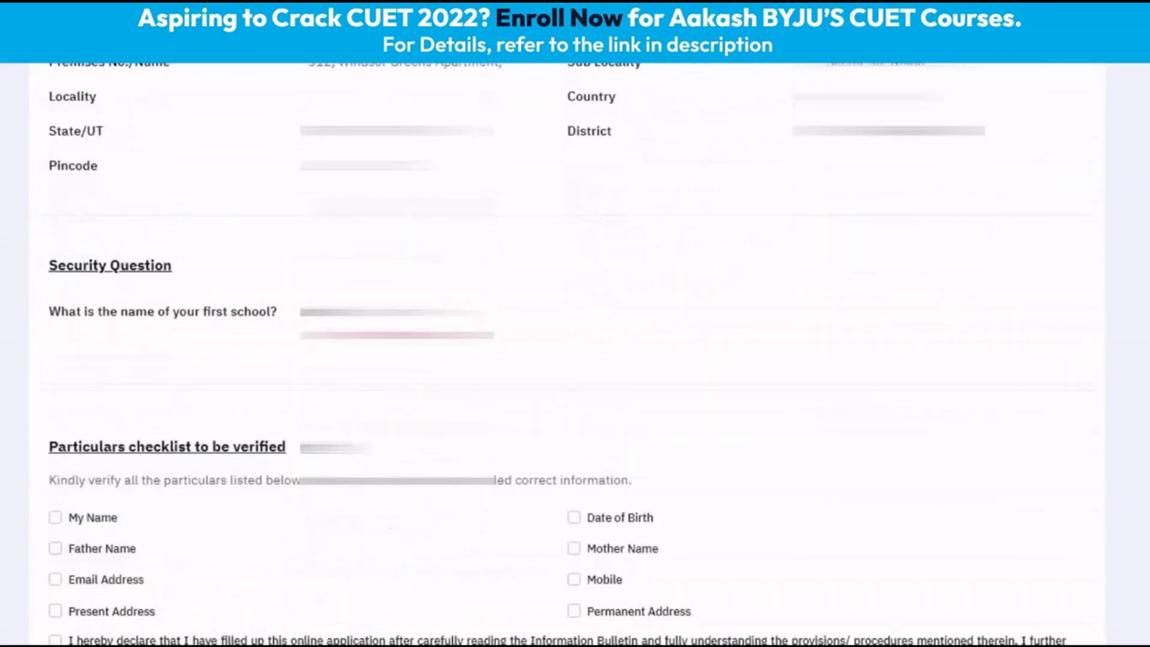
scroll(406, 206, "down", 5)
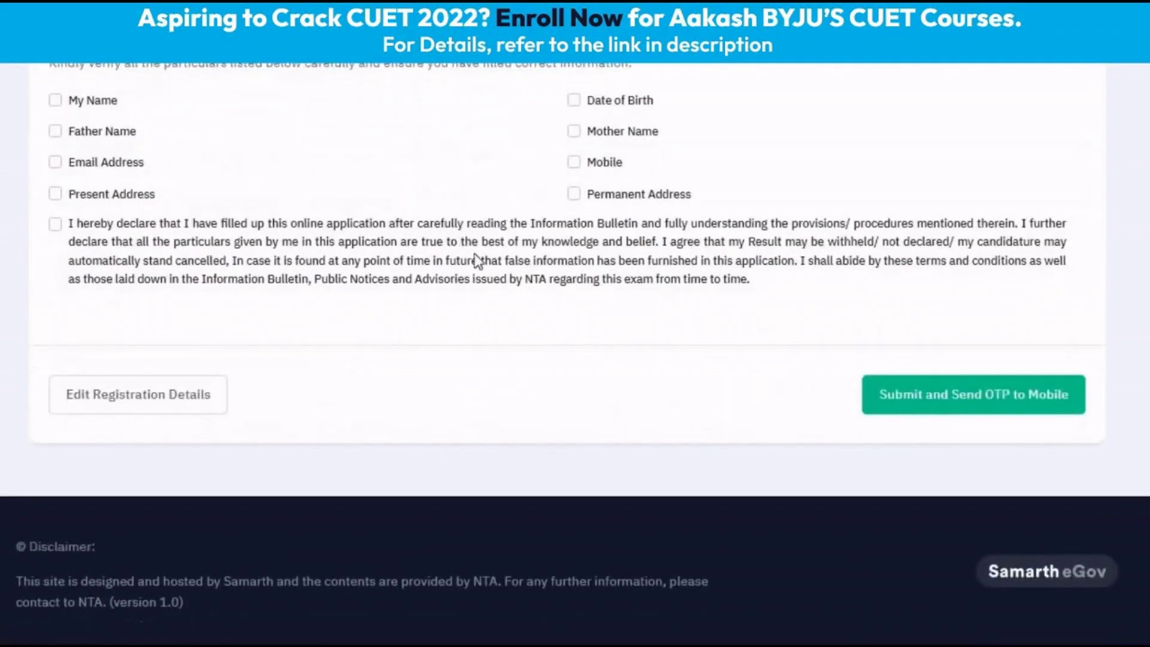
left_click(68, 103)
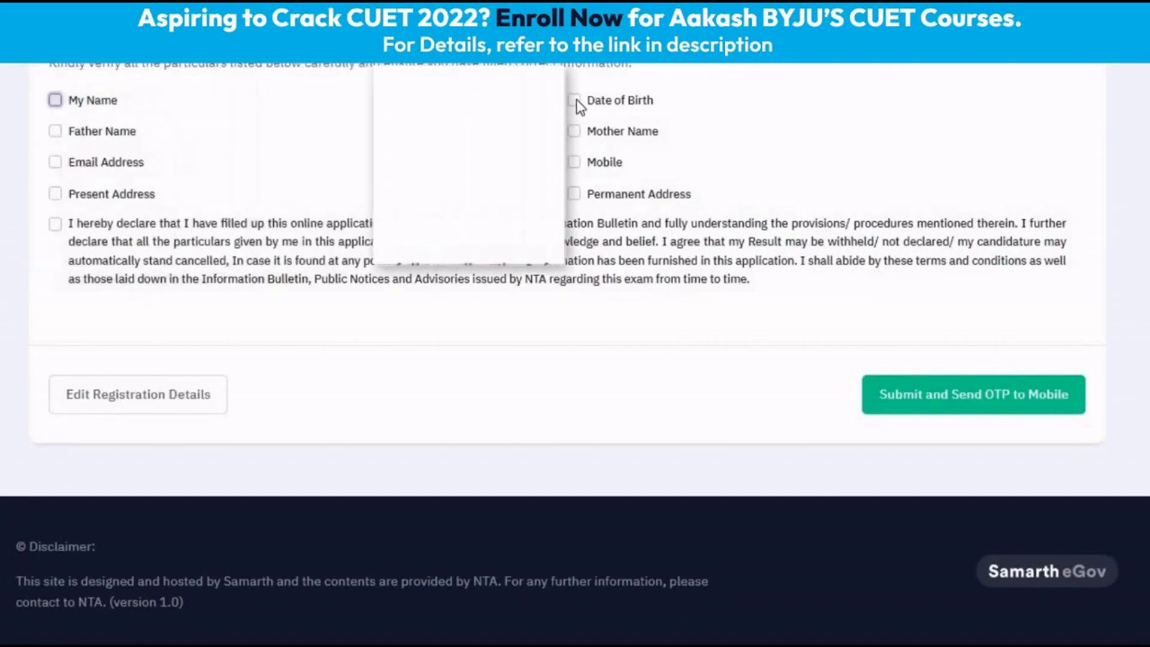
left_click(573, 100)
left_click(574, 131)
left_click(574, 161)
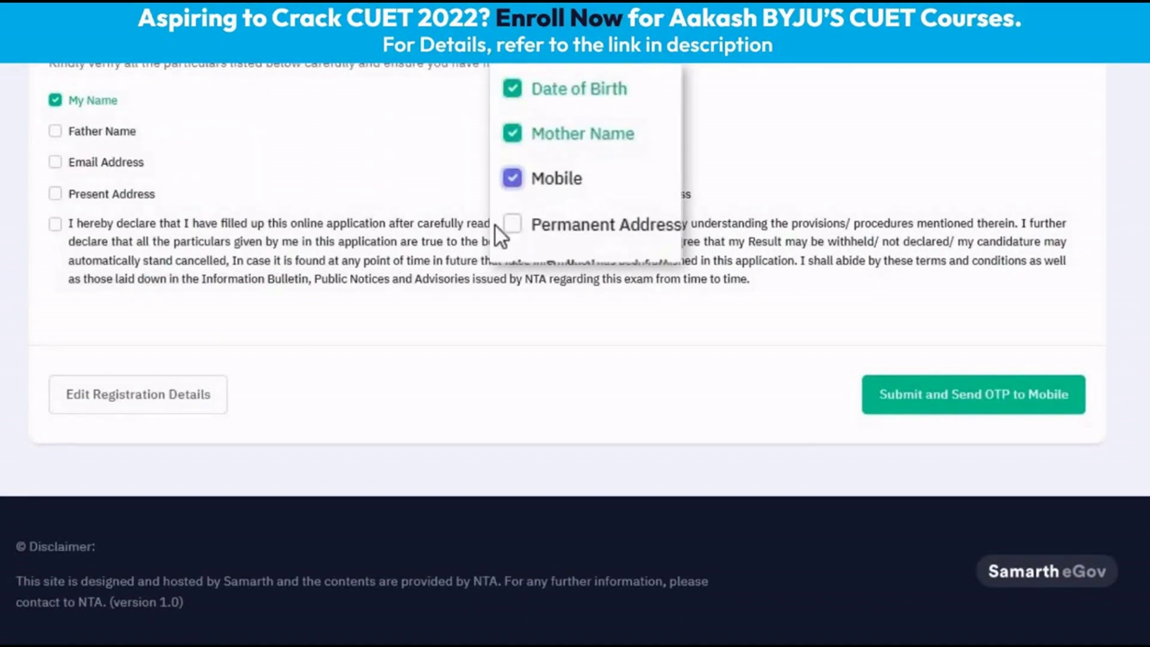
left_click(573, 193)
left_click(38, 151)
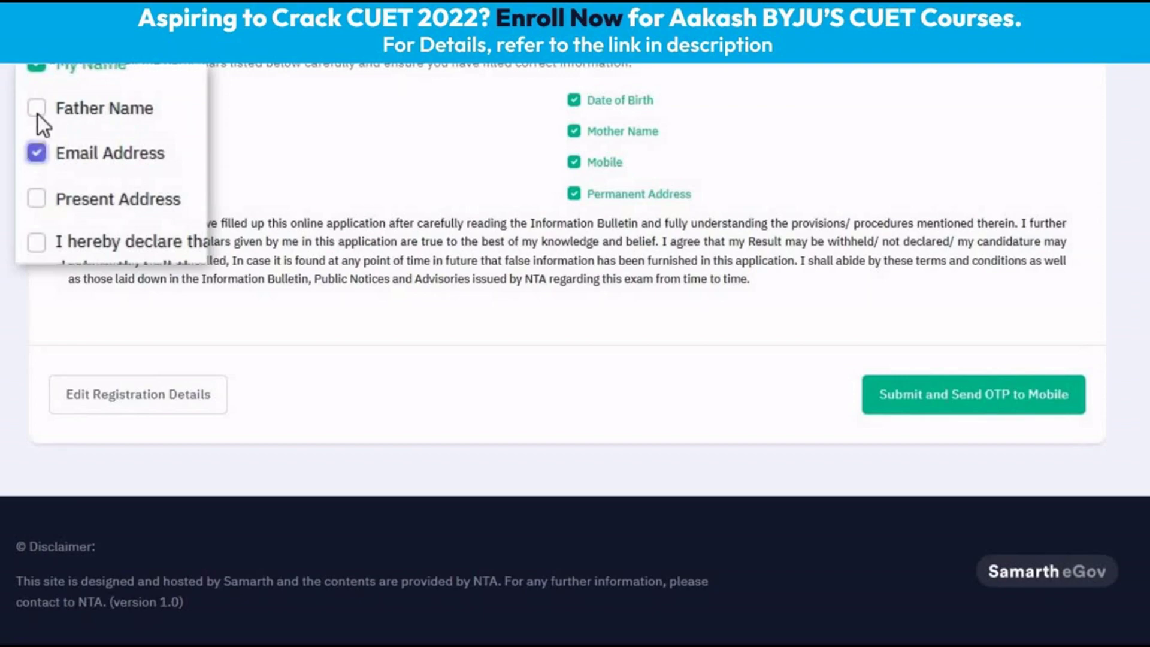
left_click(37, 110)
left_click(36, 198)
- Accept the final declaration and submit to send the verification code to the mobile
left_click(36, 242)
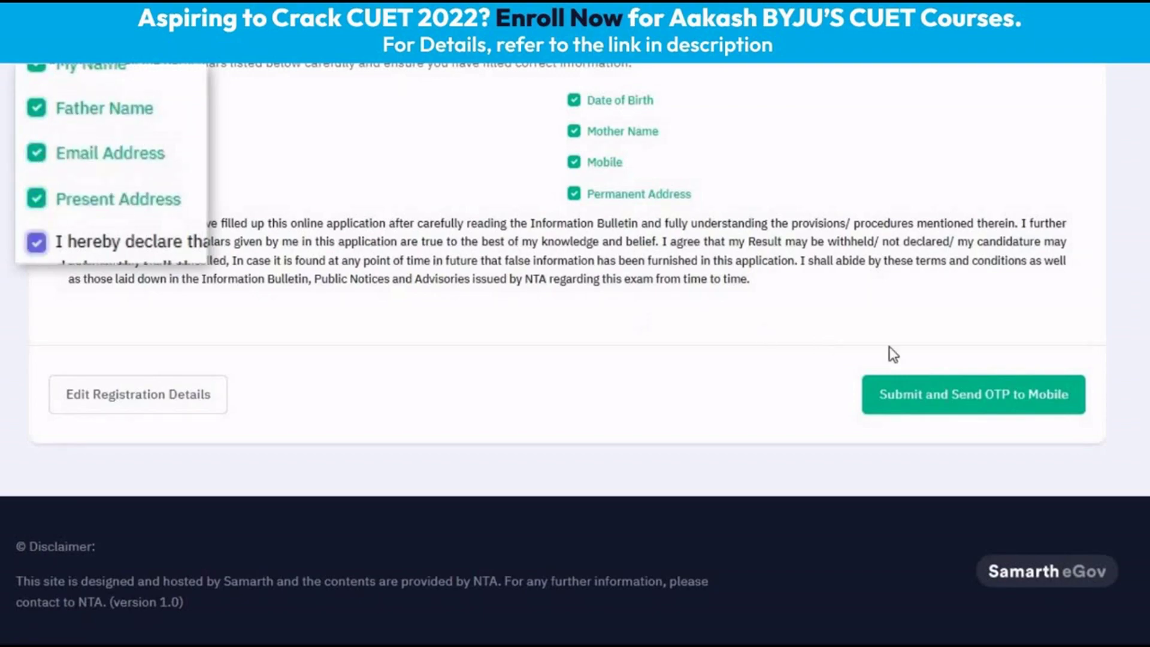
left_click(967, 410)
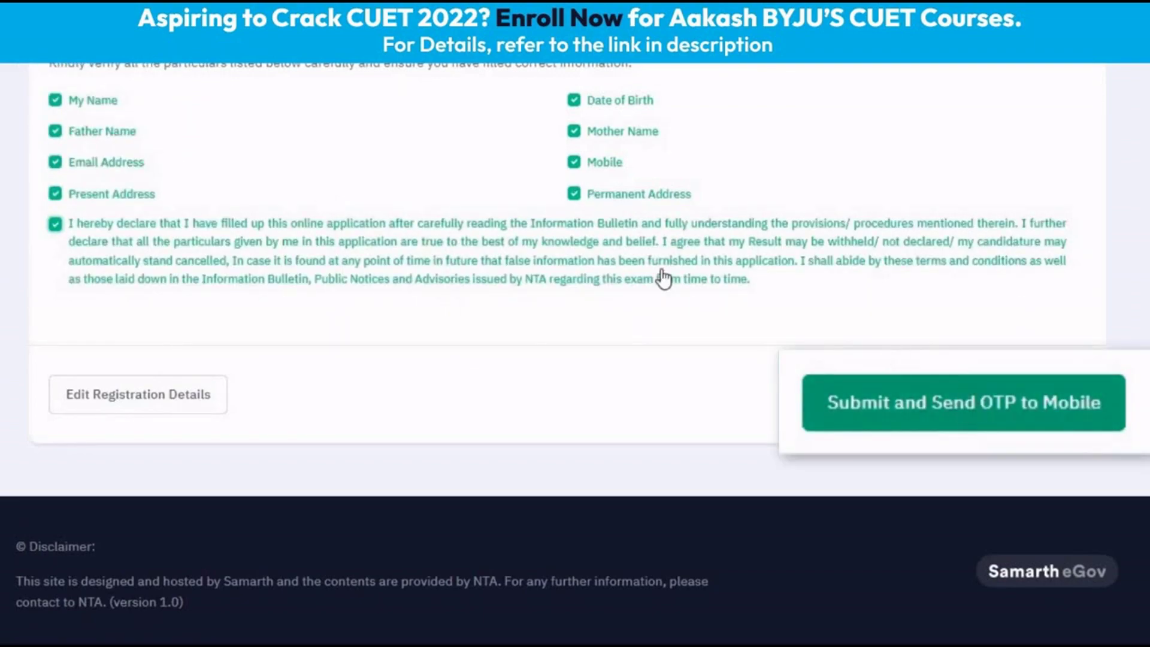
left_click(650, 156)
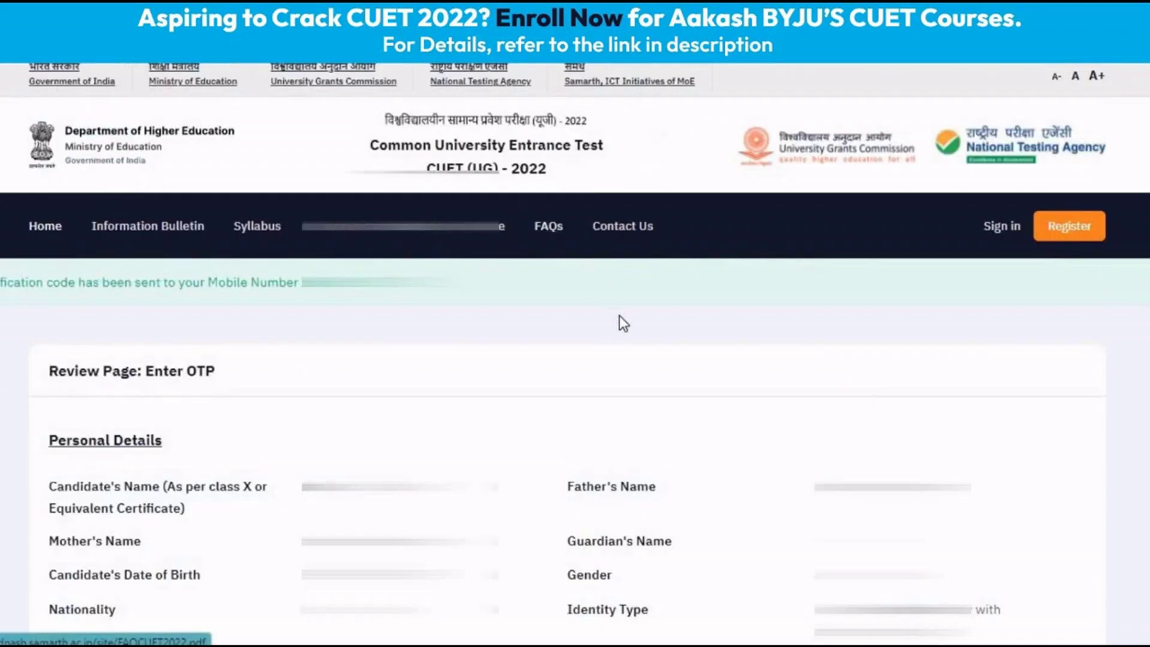
- Open the registered candidate sign-in form to log in to the applicant dashboard
scroll(619, 315, "down", 5)
scroll(619, 316, "down", 15)
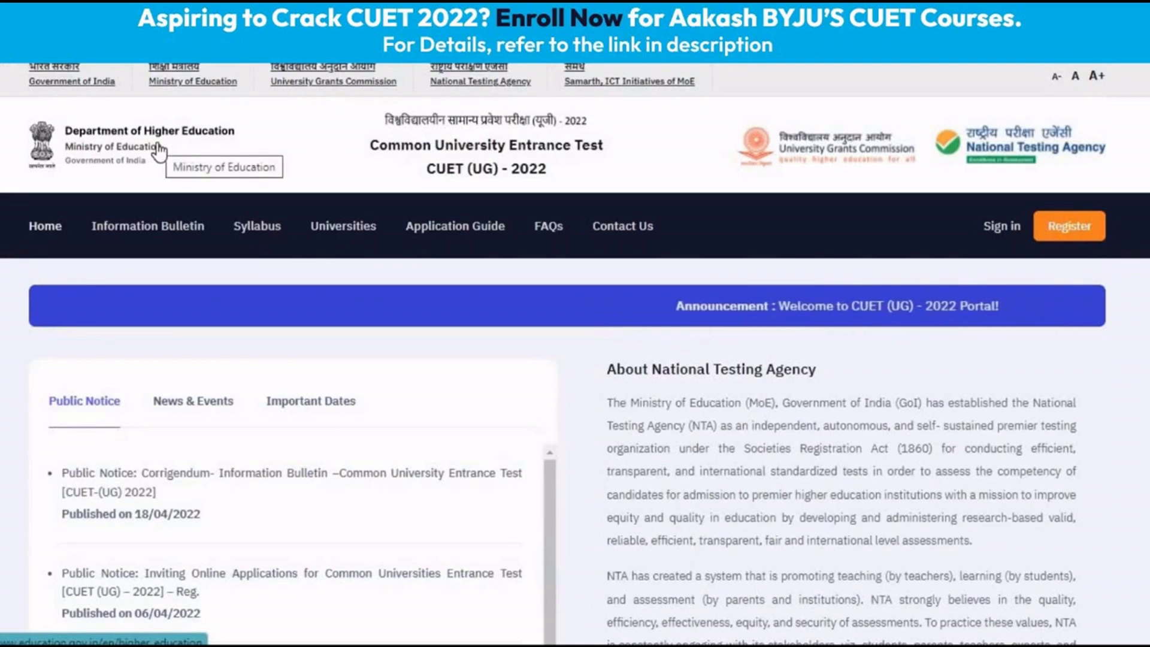
left_click(984, 235)
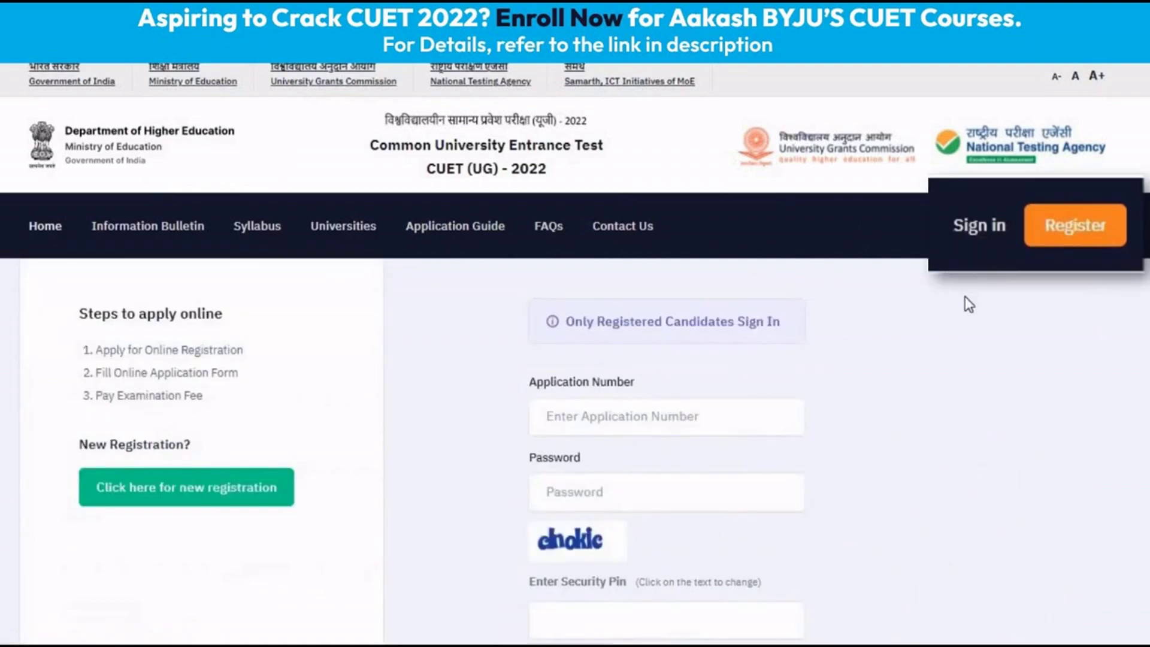
scroll(968, 304, "down", 3)
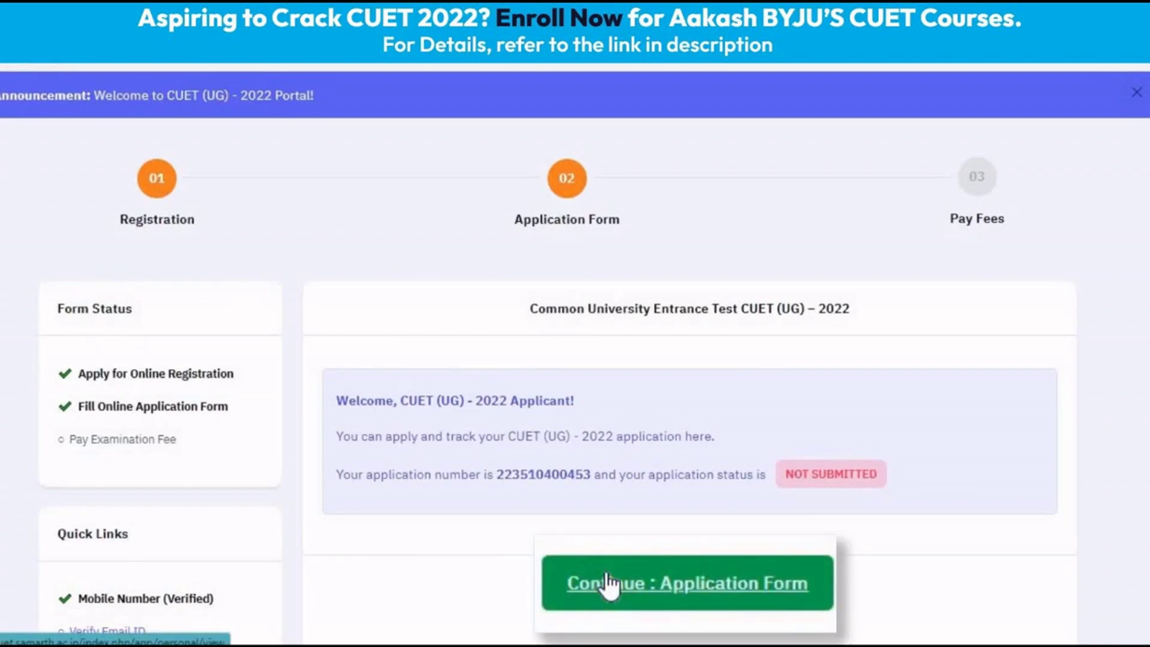
- Continue to the application form, review the saved personal details, and proceed to Educational Details
left_click(565, 559)
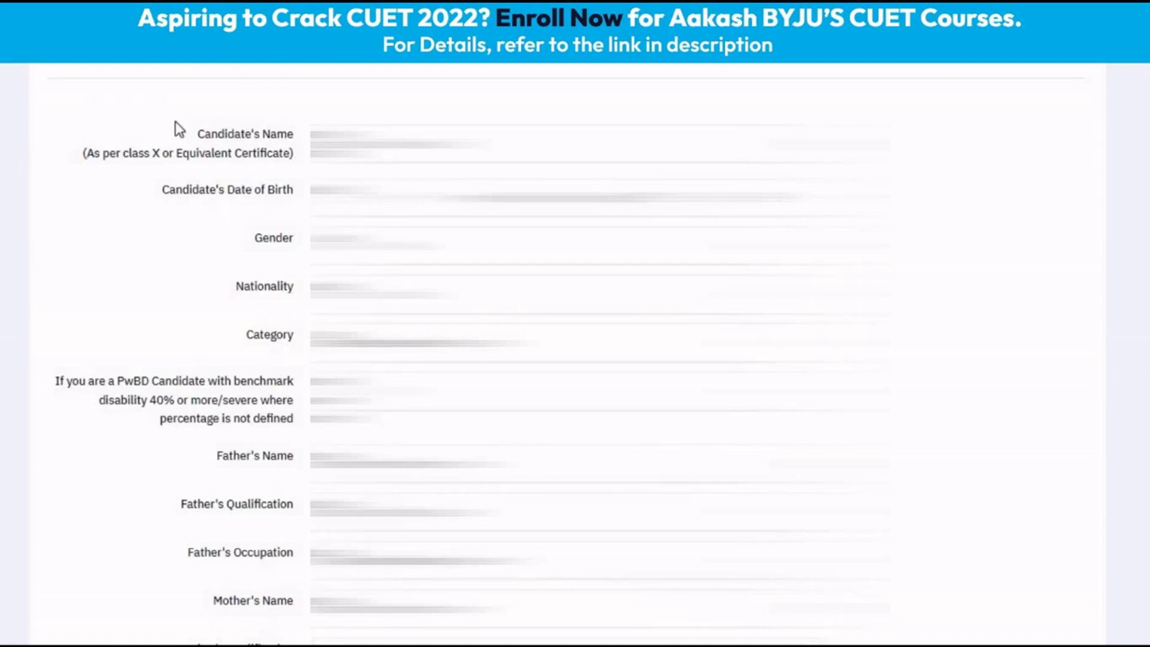
scroll(231, 462, "down", 15)
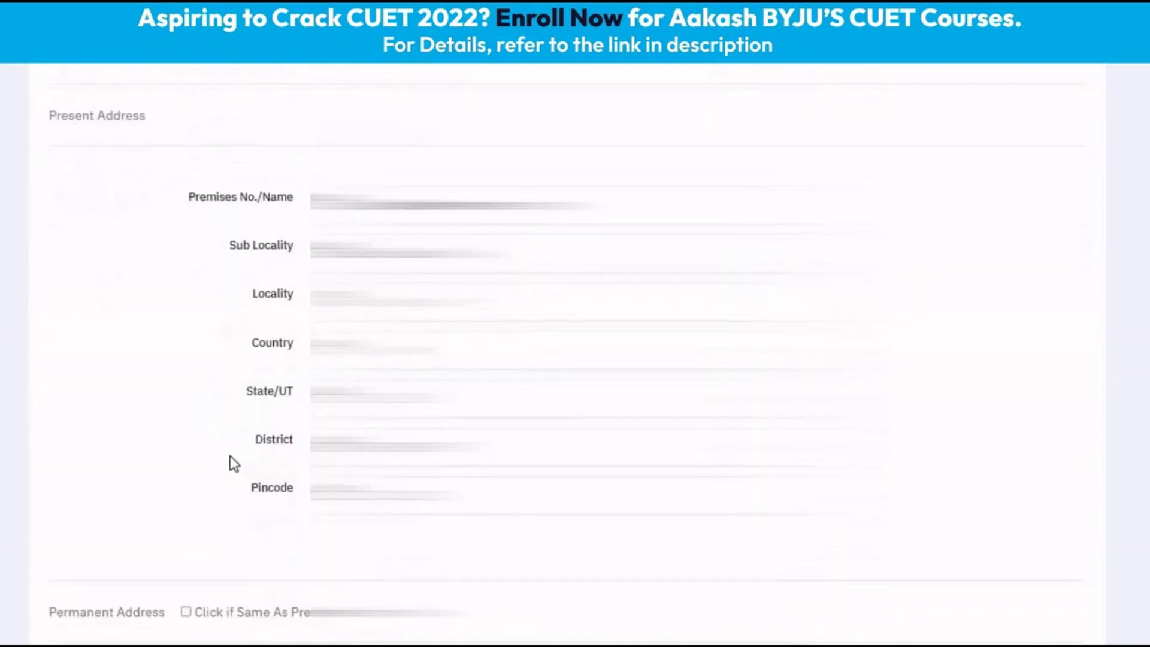
scroll(230, 432, "down", 6)
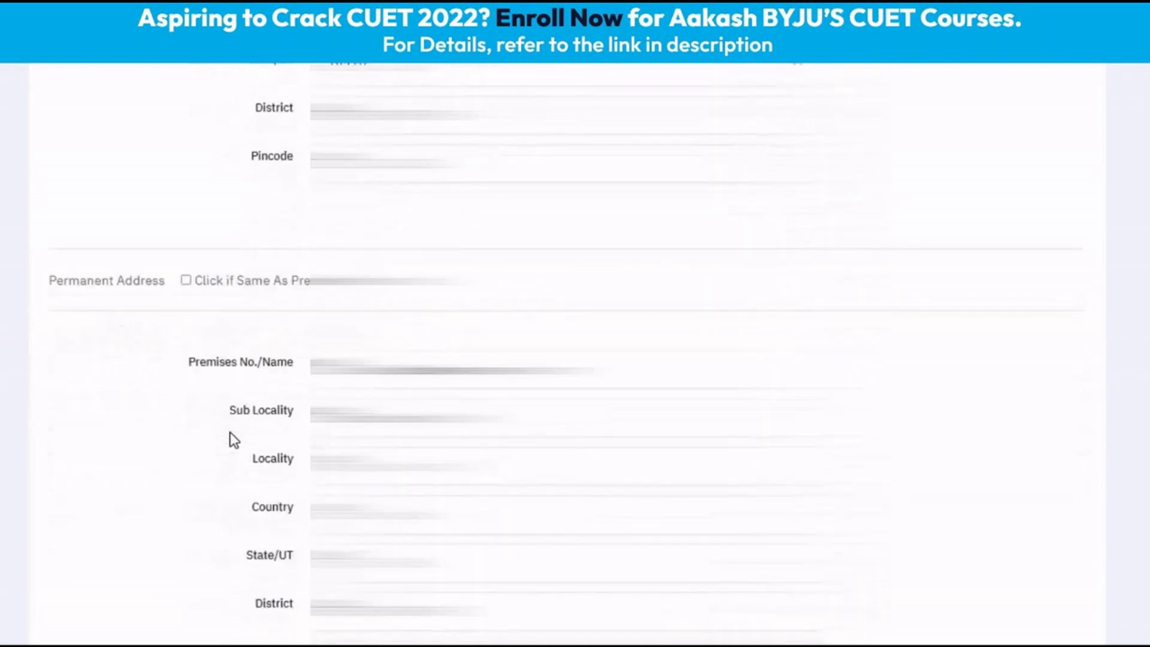
scroll(230, 433, "down", 6)
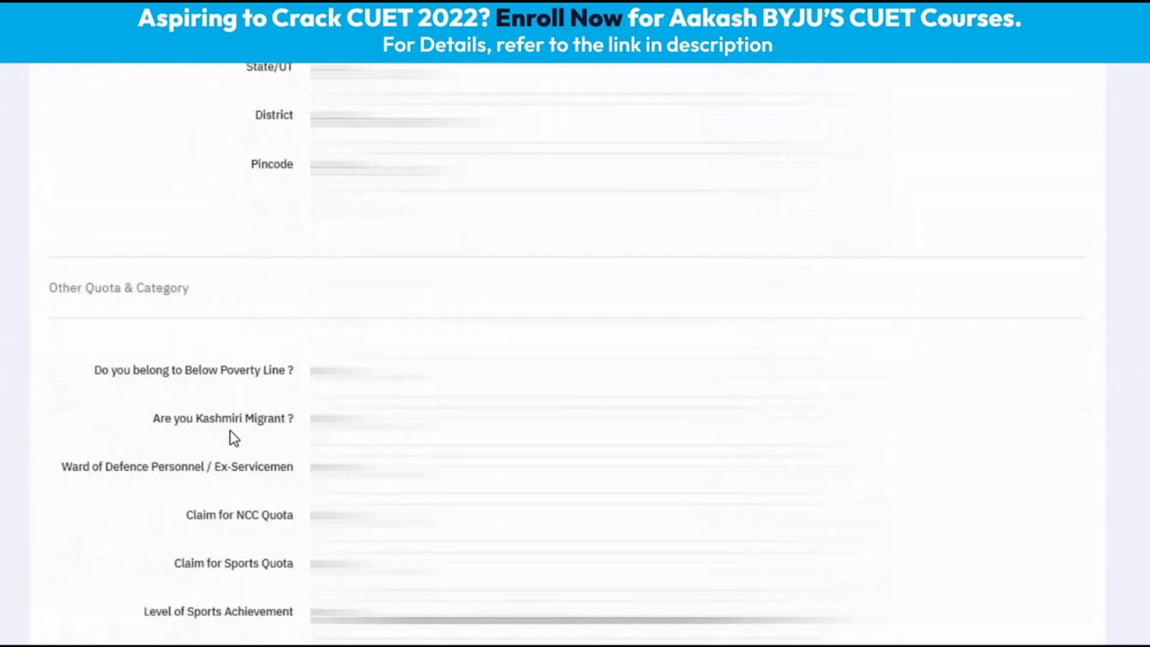
scroll(233, 437, "down", 2)
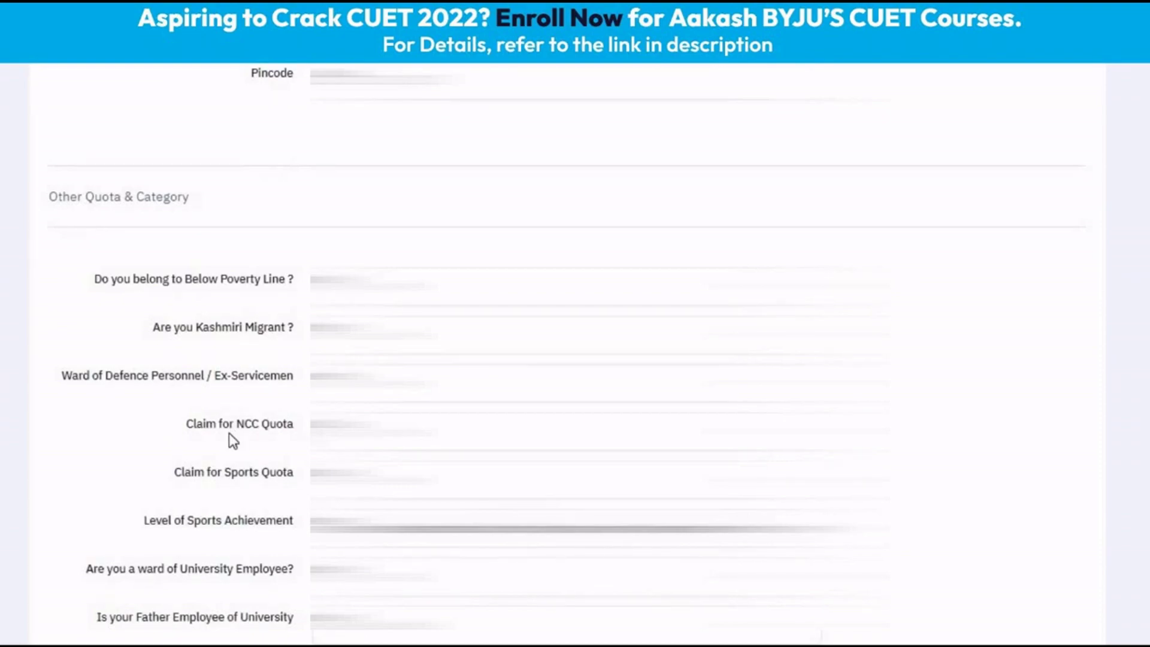
scroll(179, 407, "down", 5)
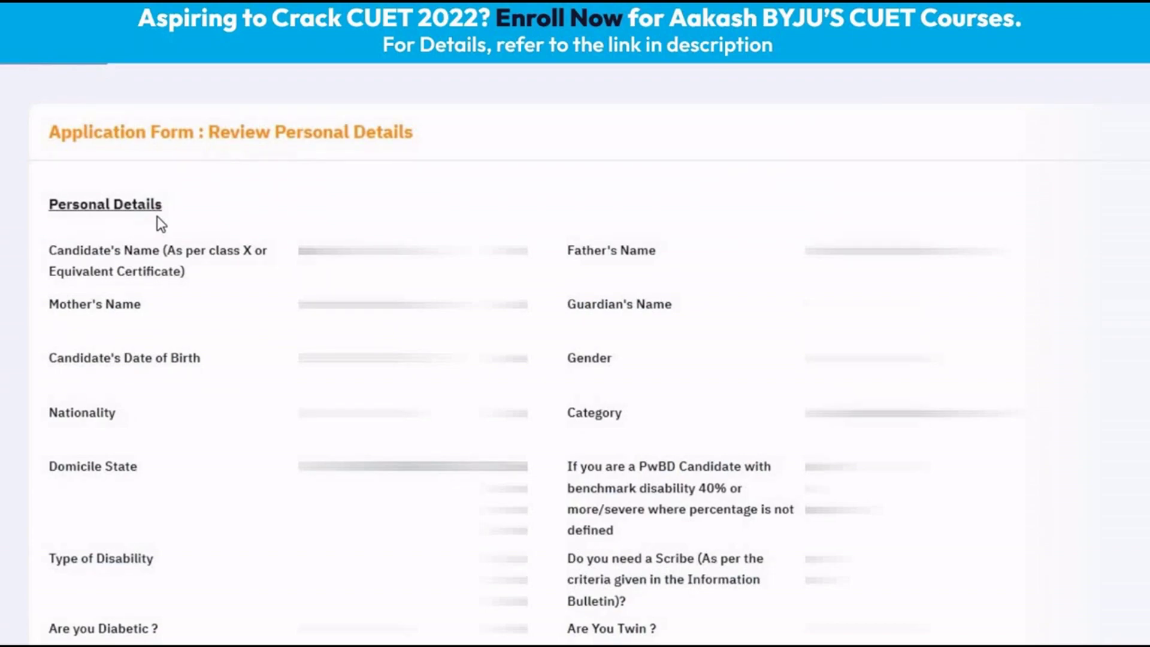
scroll(158, 218, "down", 8)
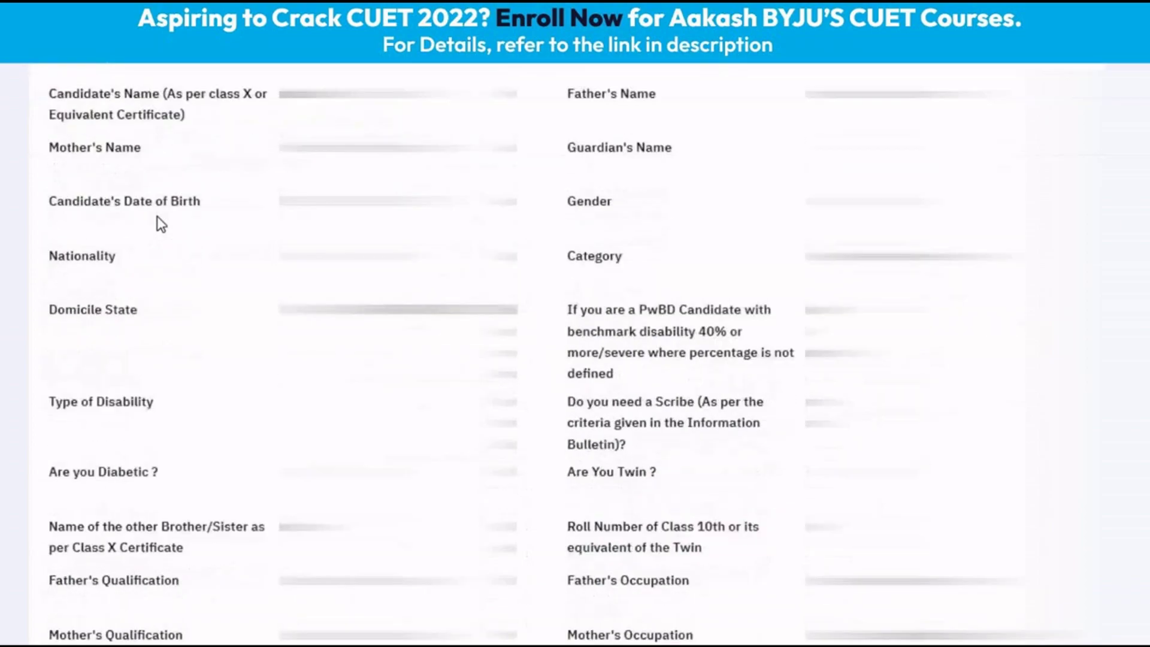
scroll(157, 217, "down", 4)
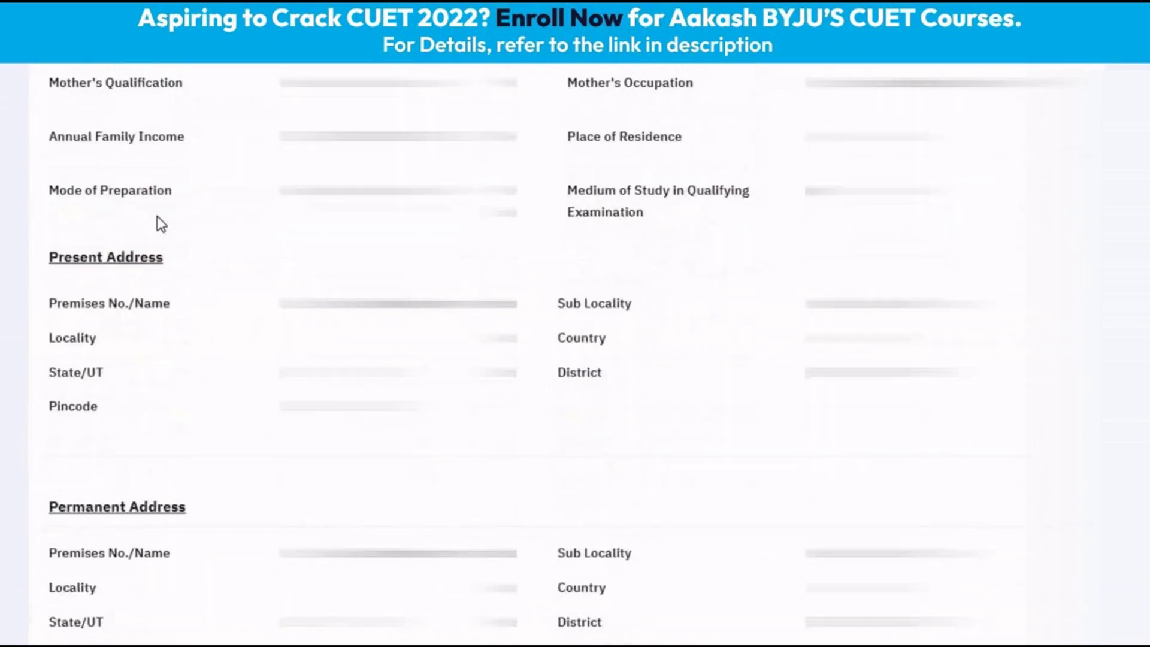
scroll(157, 221, "down", 2)
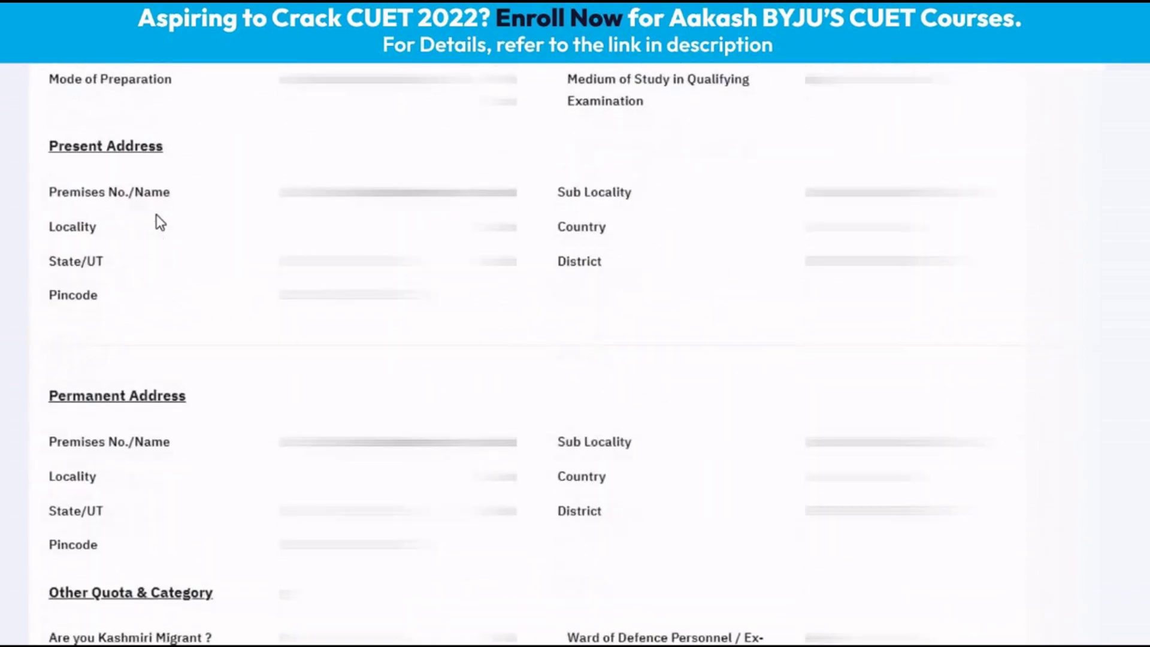
scroll(159, 222, "down", 10)
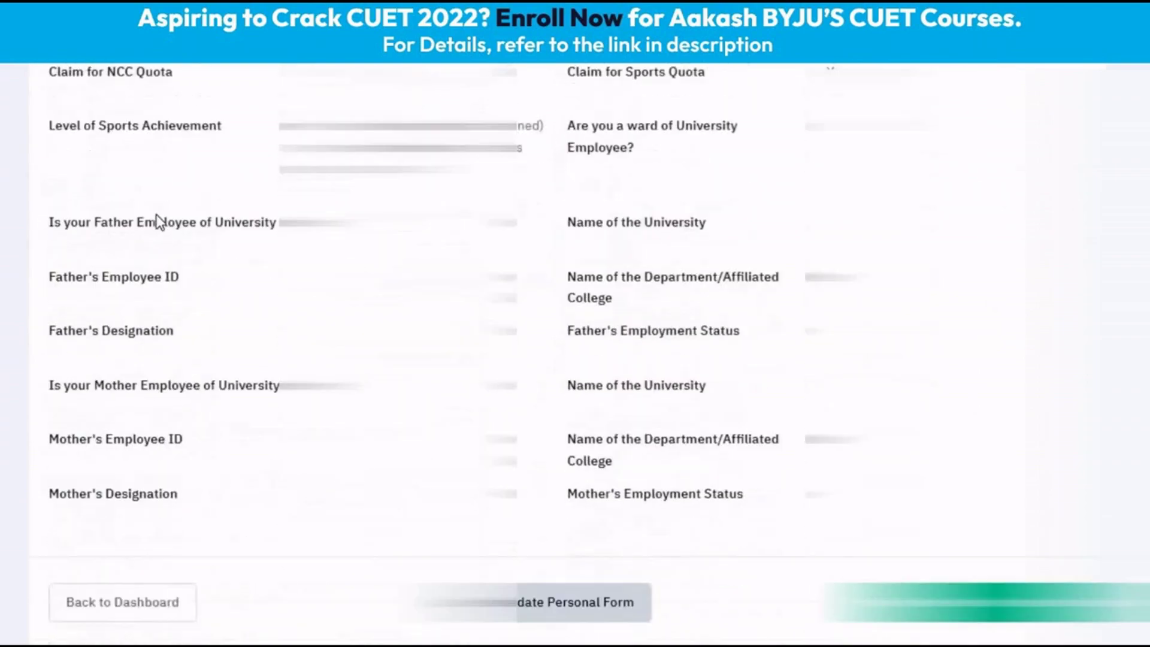
scroll(157, 222, "down", 2)
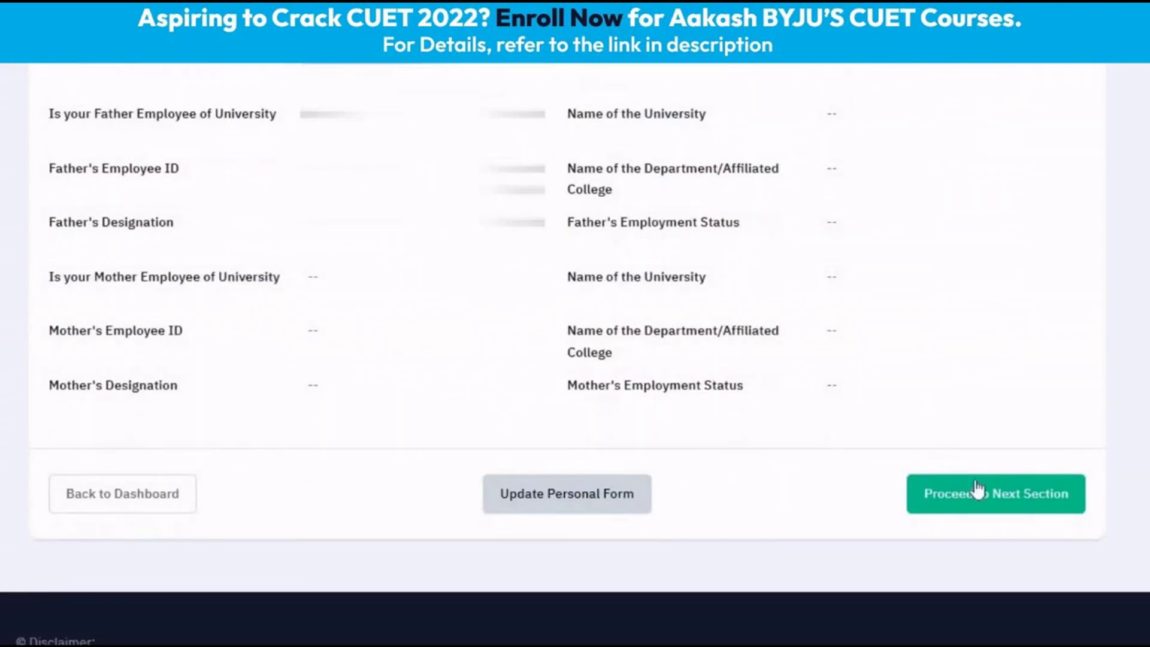
left_click(937, 488)
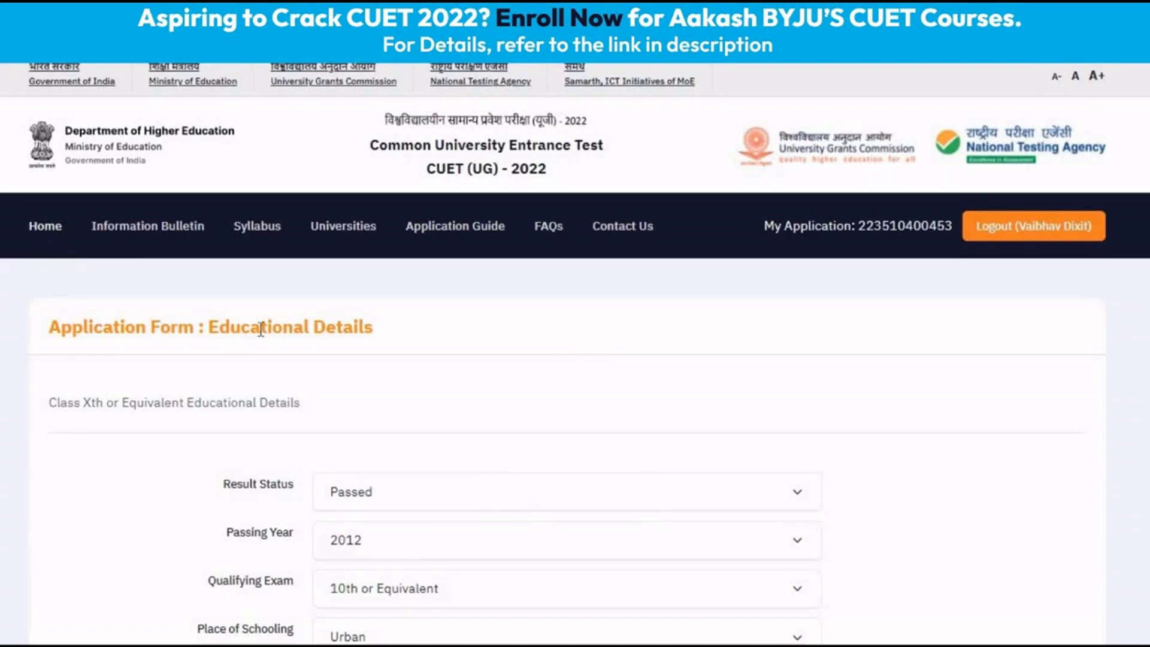
- Check the Class X and Class XII fields, including the 9.00 CGPA, and save them
scroll(208, 473, "down", 3)
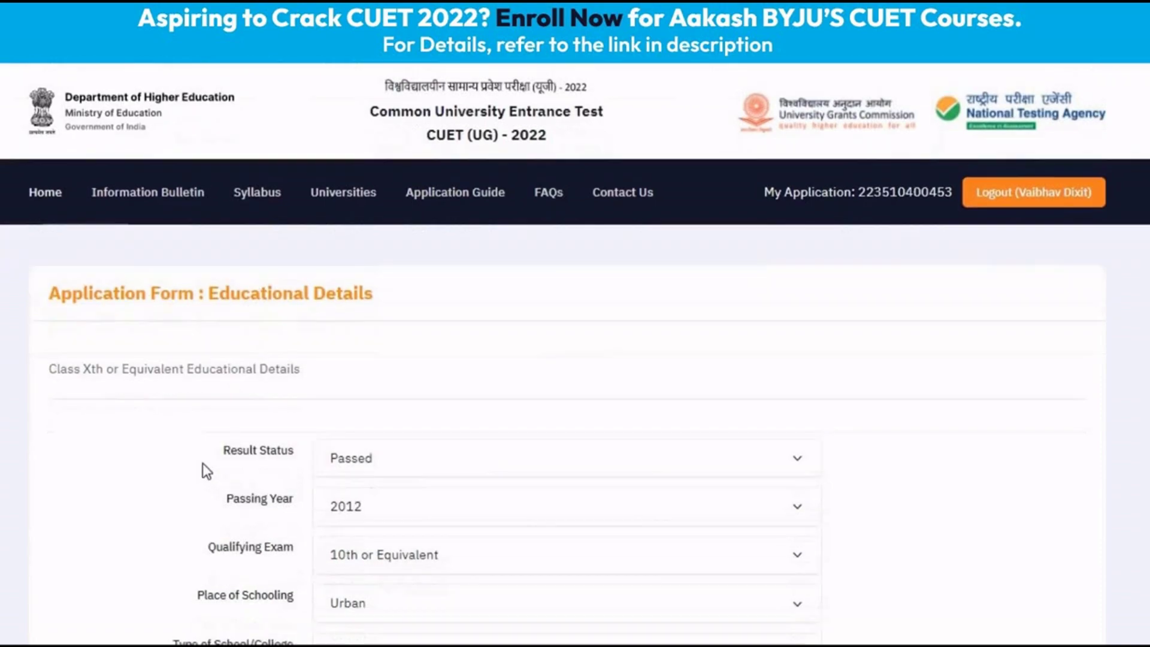
scroll(146, 314, "down", 2)
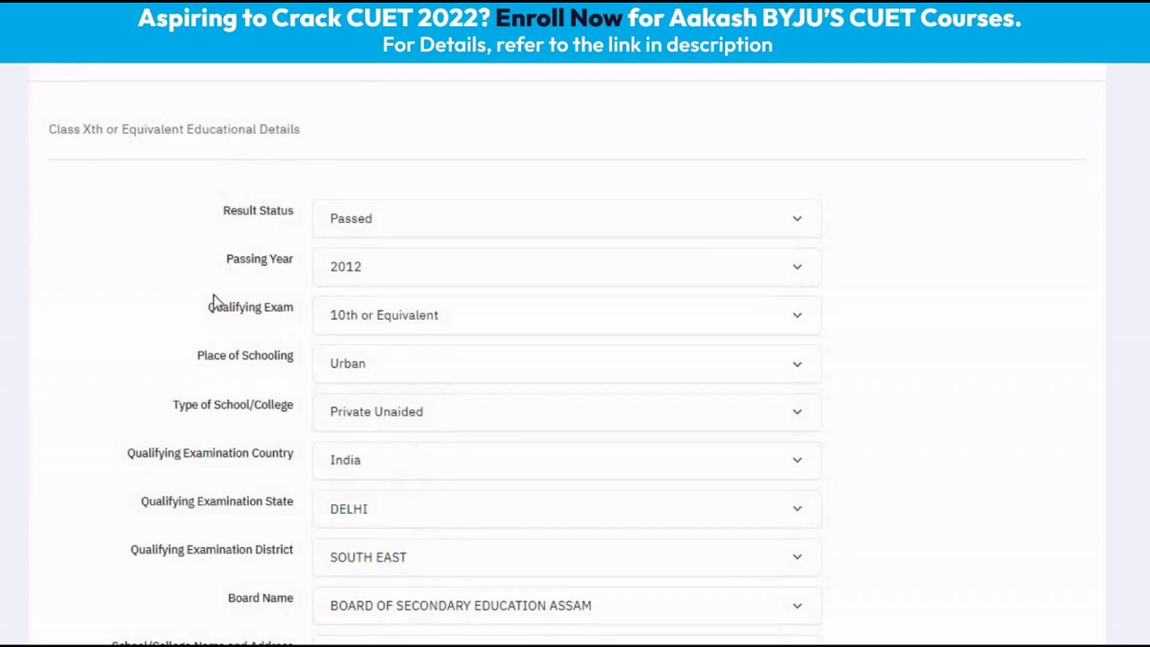
scroll(173, 320, "down", 2)
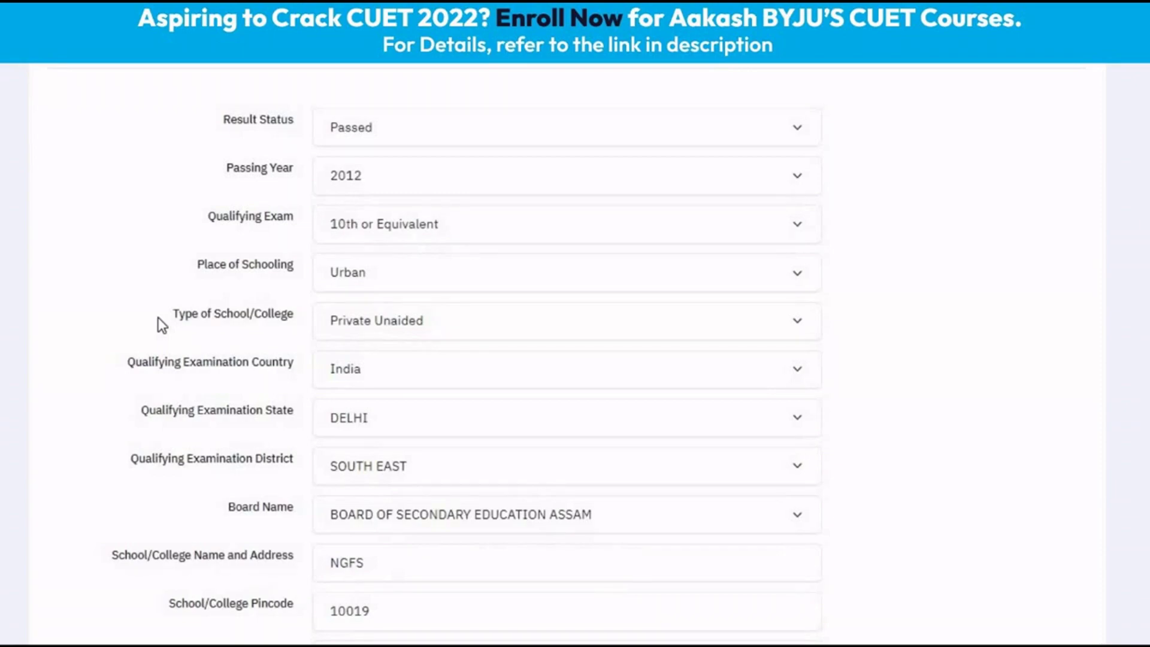
scroll(157, 318, "down", 12)
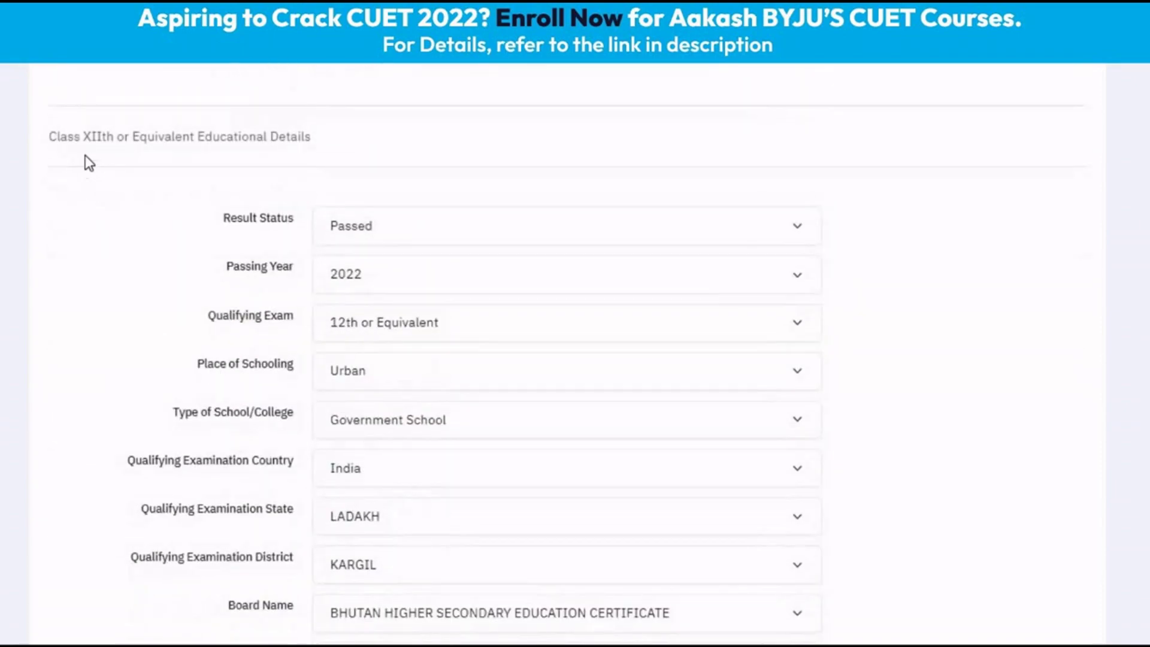
scroll(259, 162, "down", 1)
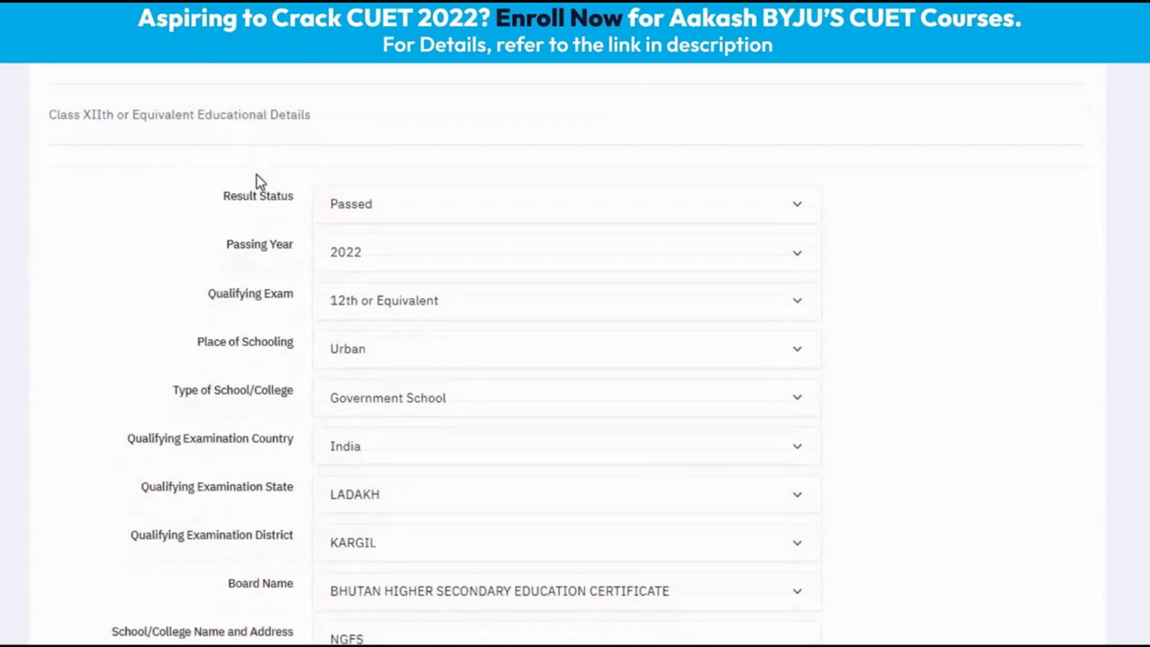
scroll(258, 179, "down", 9)
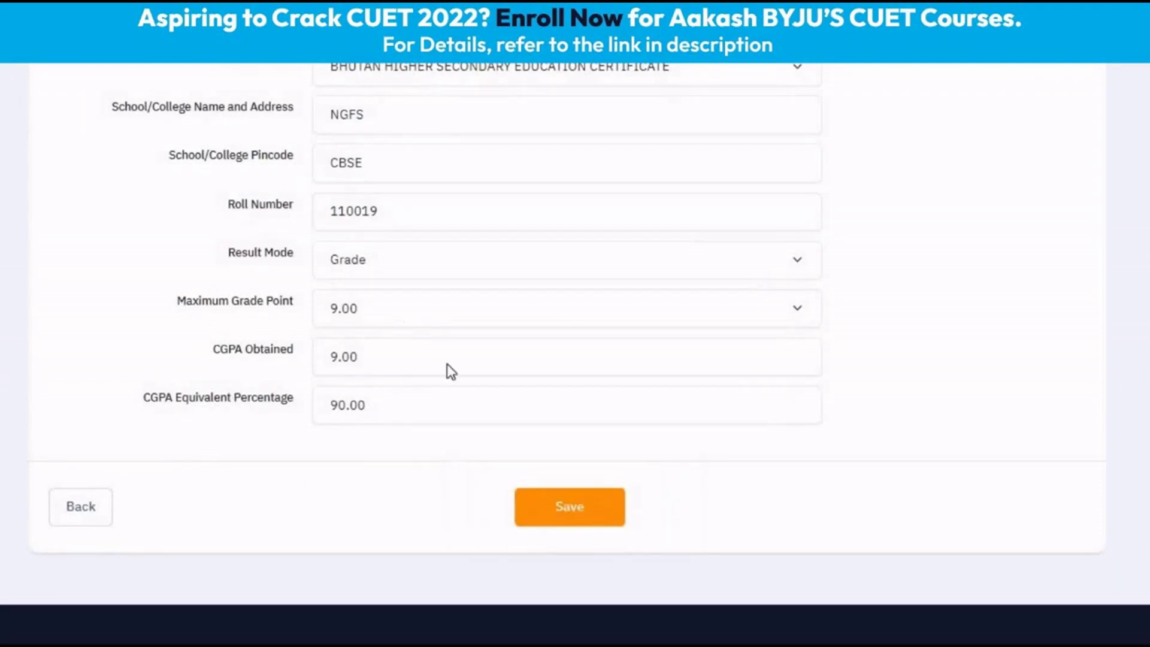
scroll(298, 309, "down", 2)
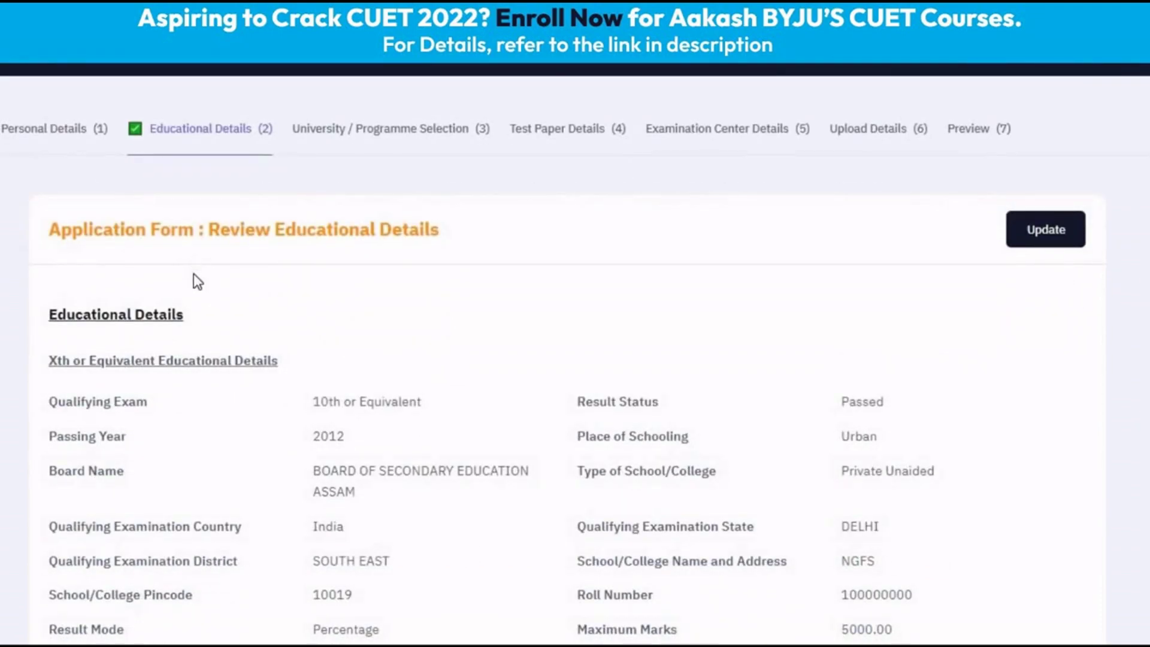
- Look over the reviewed educational details and proceed to University / Programme Selection
scroll(526, 277, "down", 3)
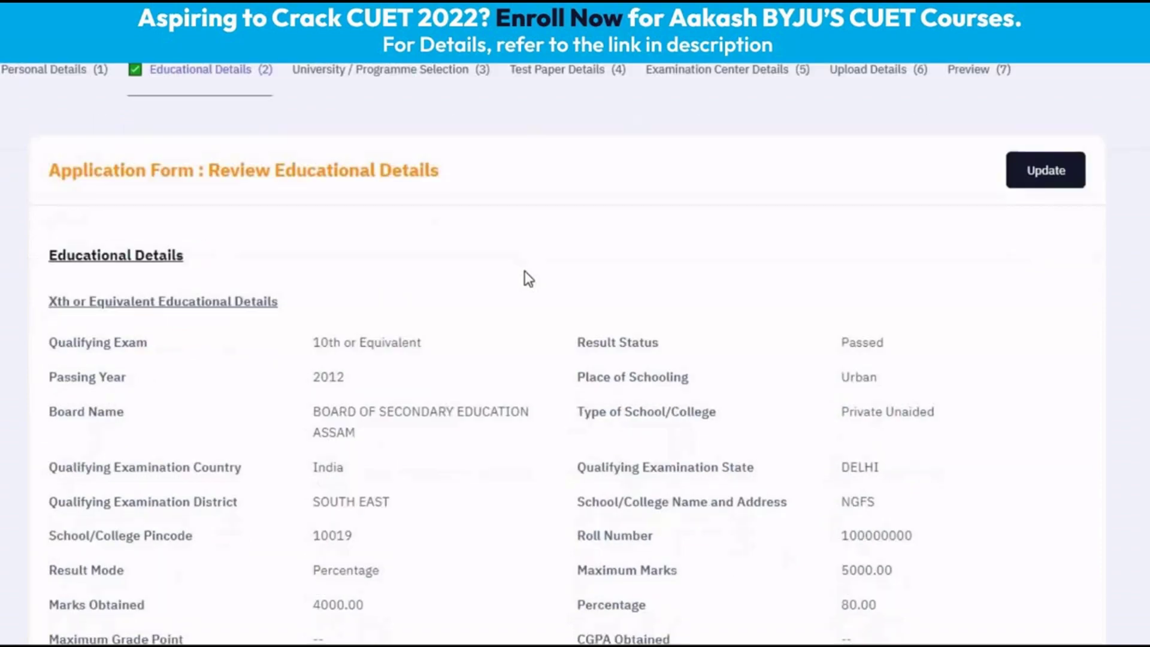
scroll(525, 274, "down", 10)
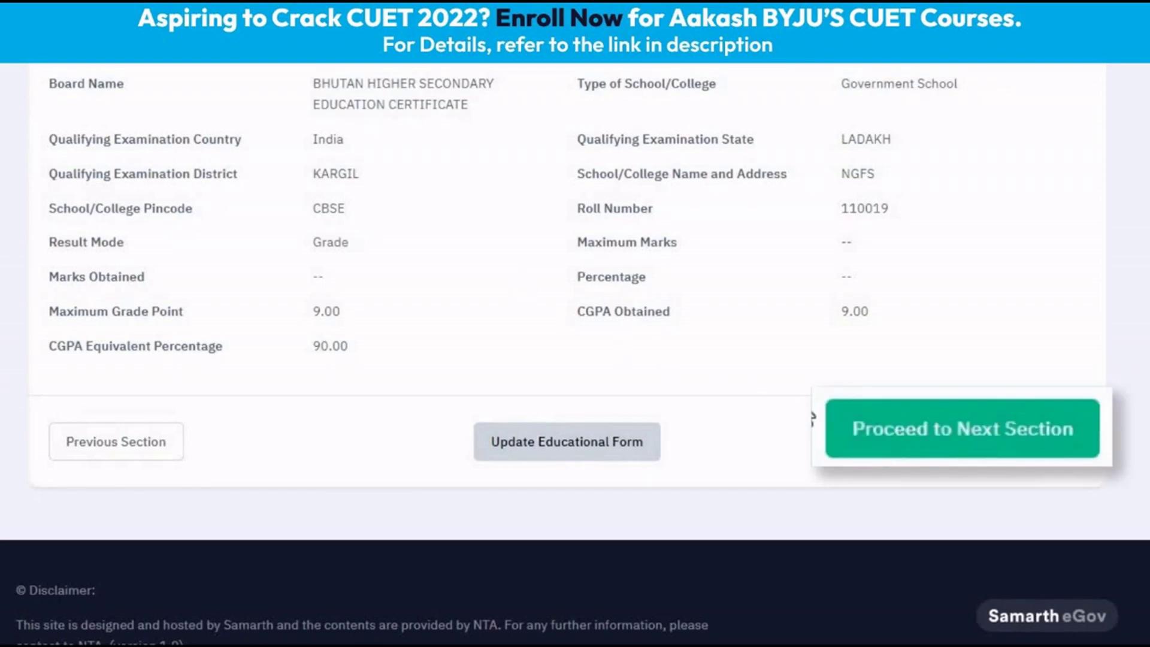
left_click(875, 437)
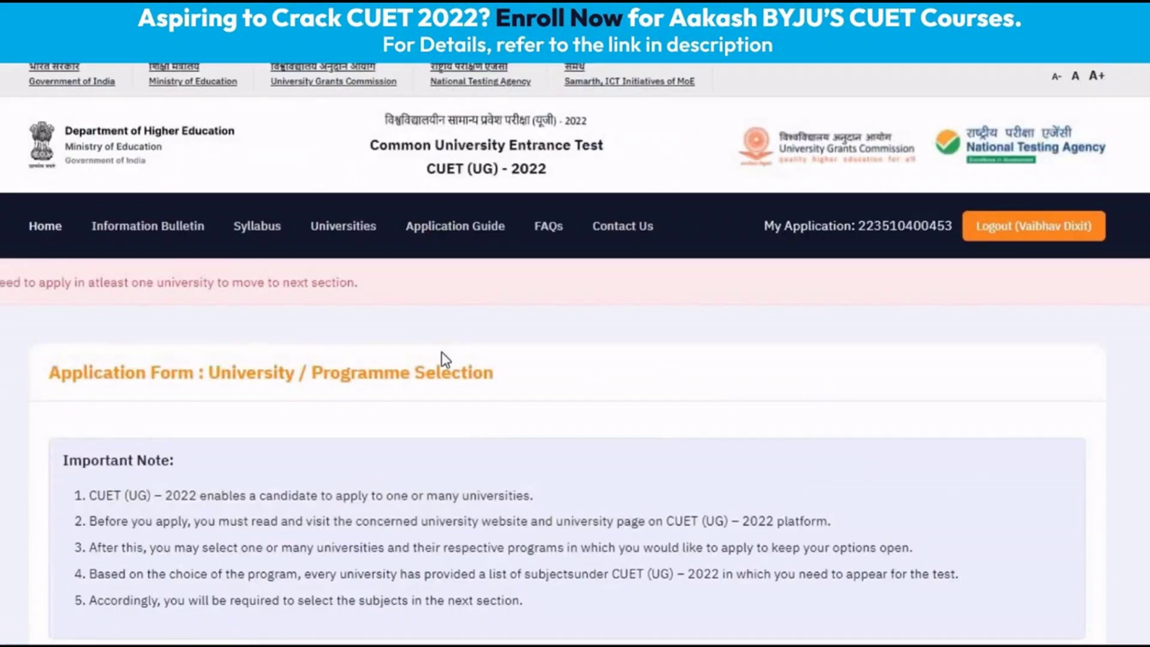
- Select ALIGARH MUSLIM UNIVERSITY with B.A. (Hons.) Hindi and add it to the chosen programmes
scroll(441, 351, "down", 4)
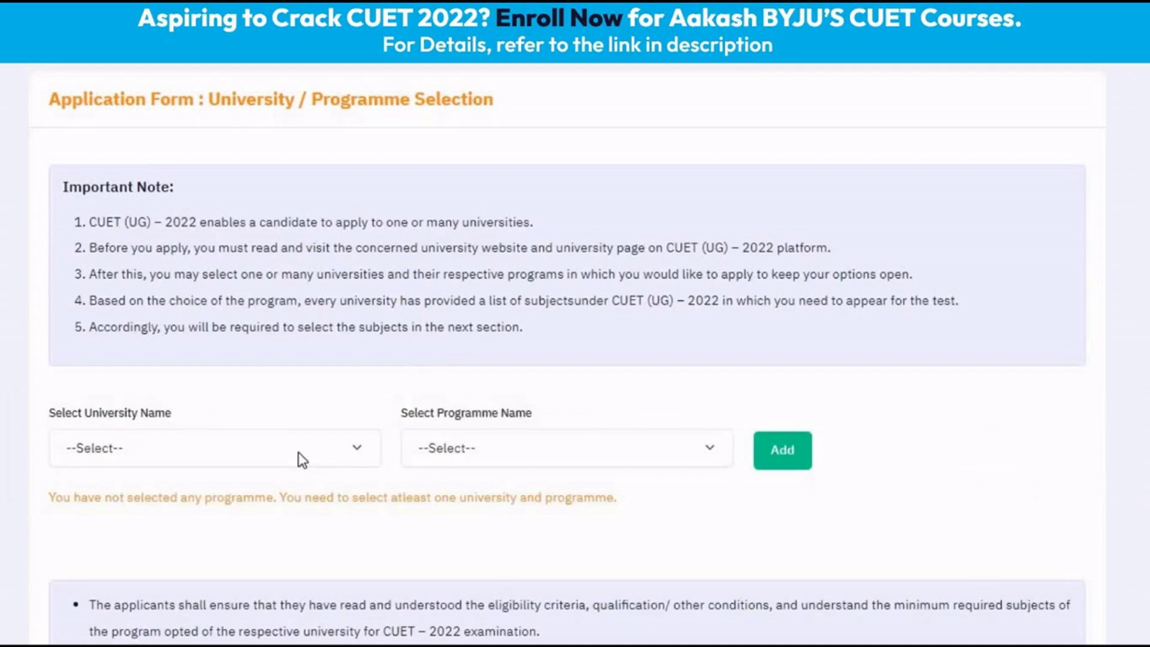
left_click(291, 447)
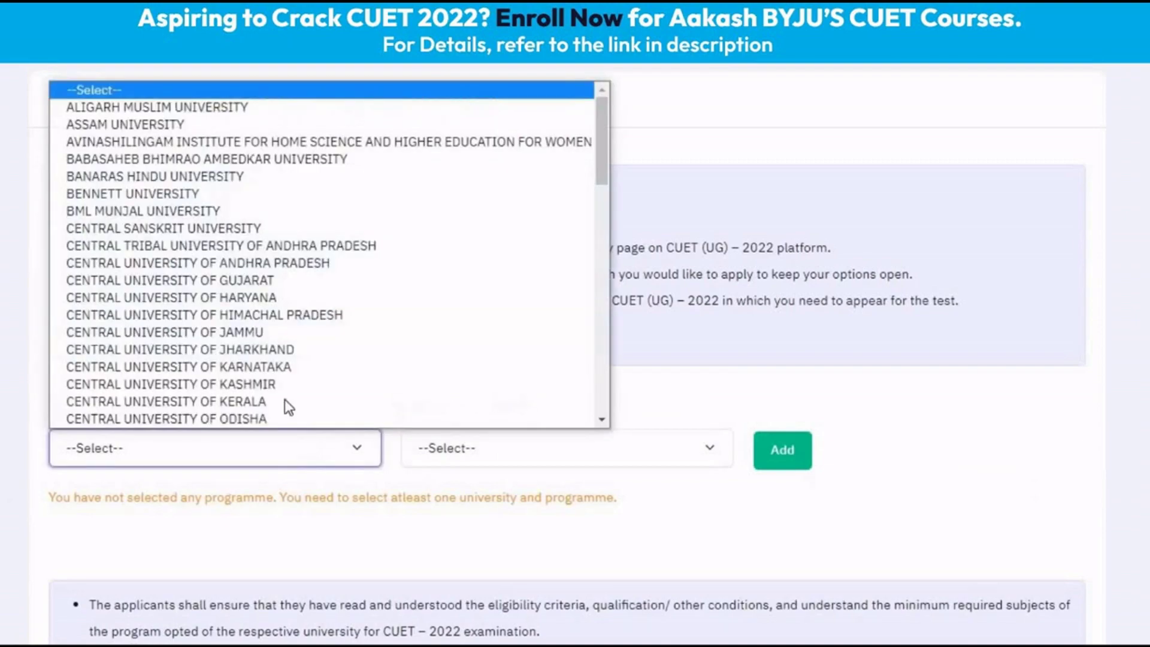
left_click(170, 108)
left_click(454, 447)
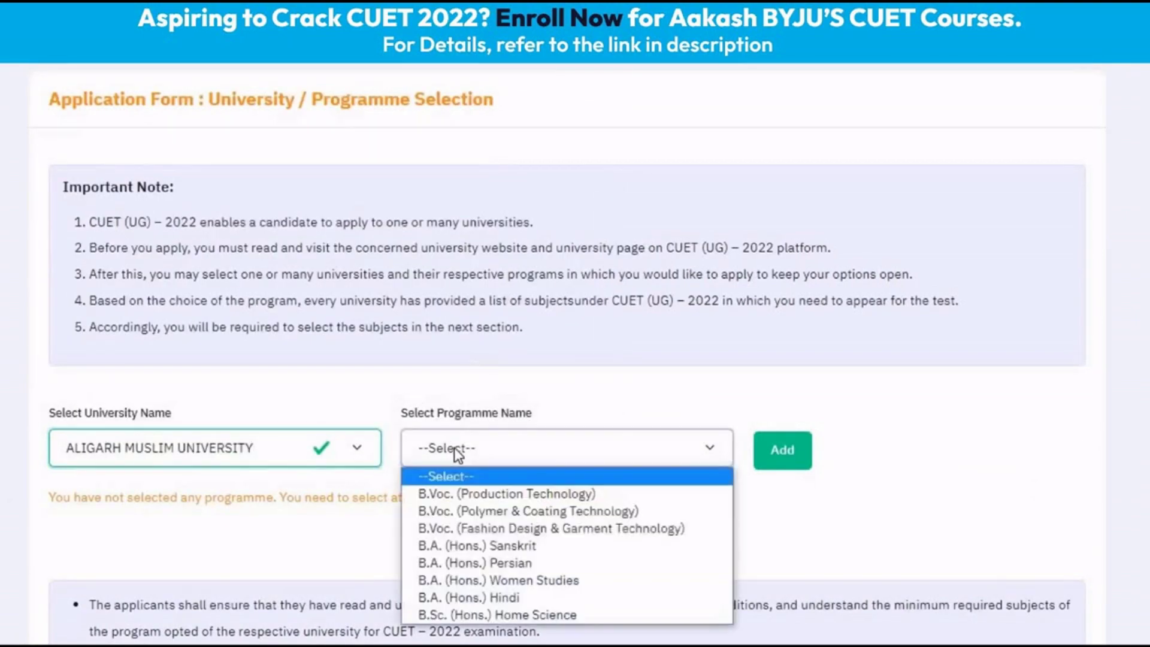
left_click(478, 597)
left_click(1045, 476)
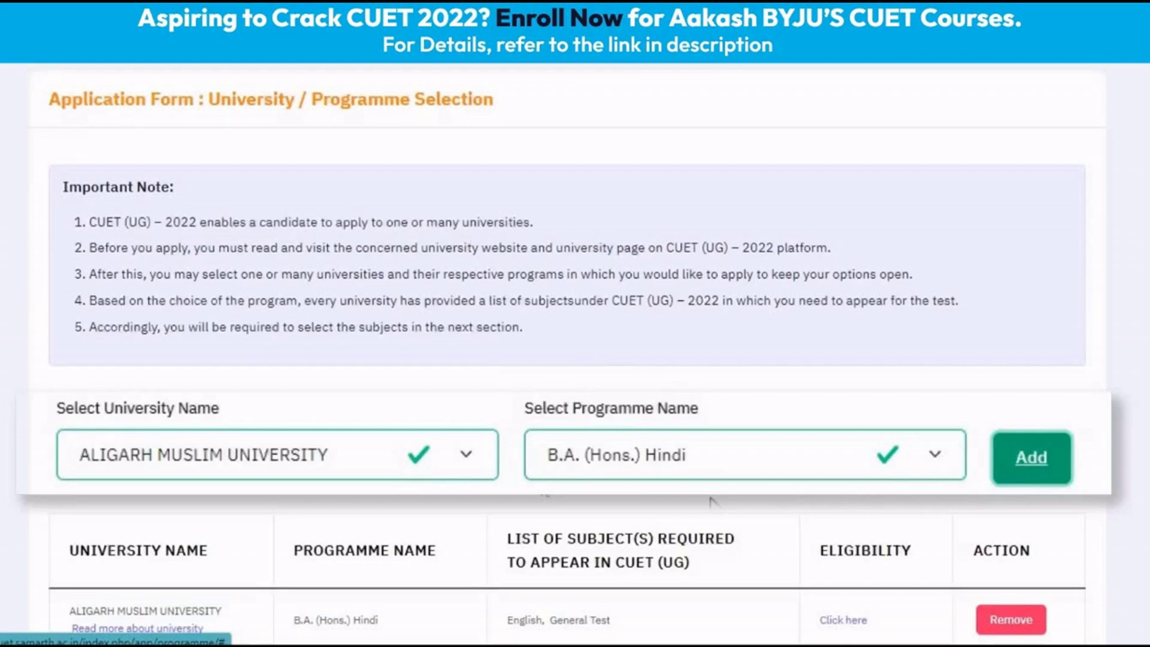
- Reopen the university list to pick a second university
scroll(101, 550, "down", 2)
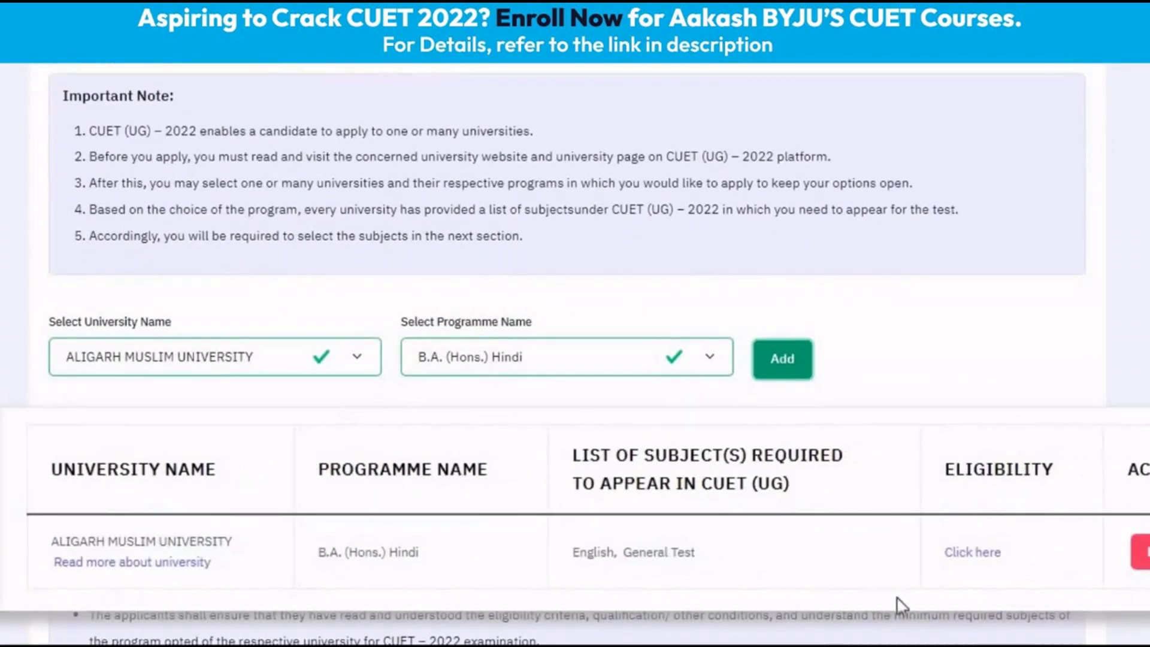
left_click(329, 368)
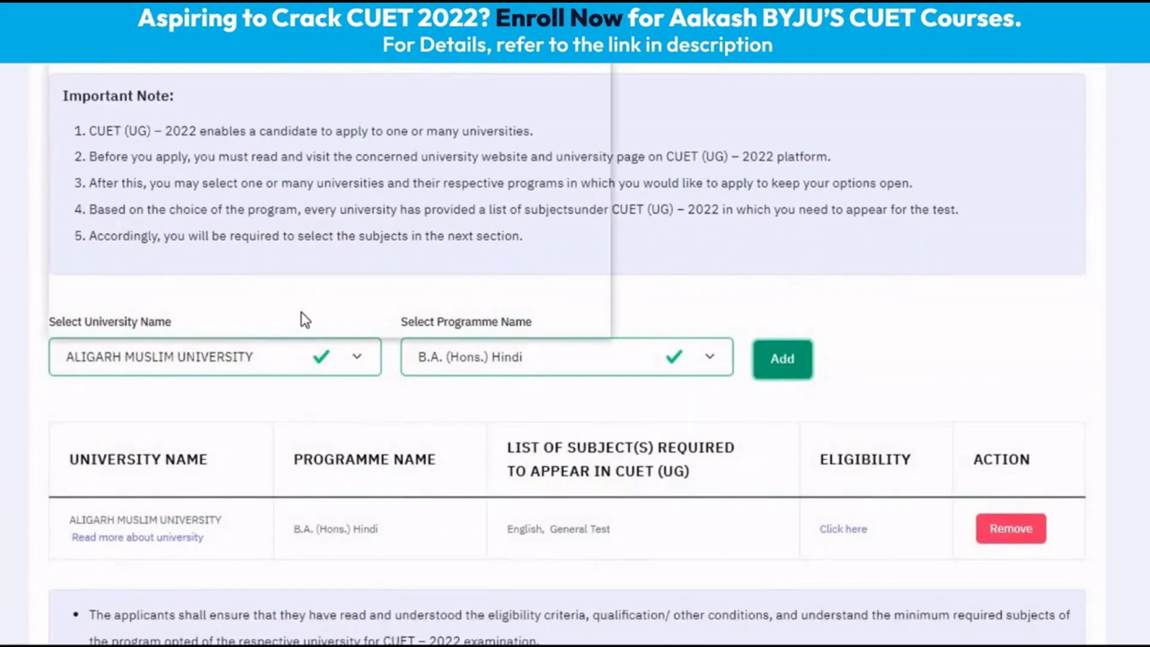
scroll(296, 309, "down", 15)
- Pick UNIVERSITY OF DELHI with B.Sc. (Prog.) Life Science and add it to the choices
scroll(281, 297, "down", 5)
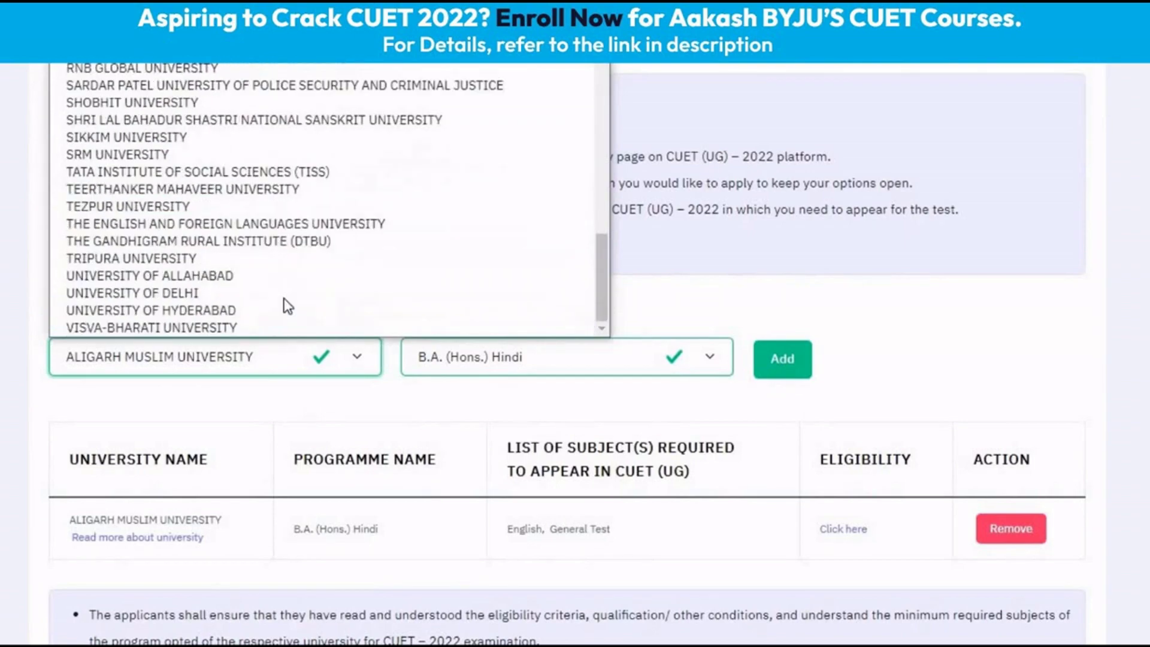
left_click(167, 293)
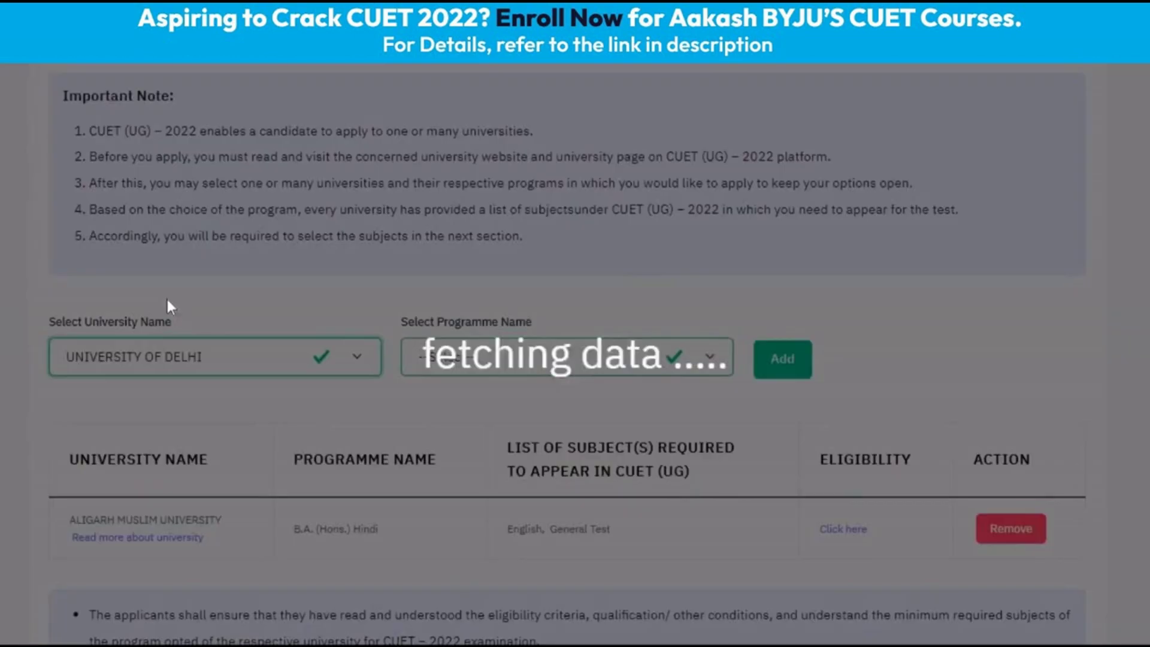
left_click(430, 360)
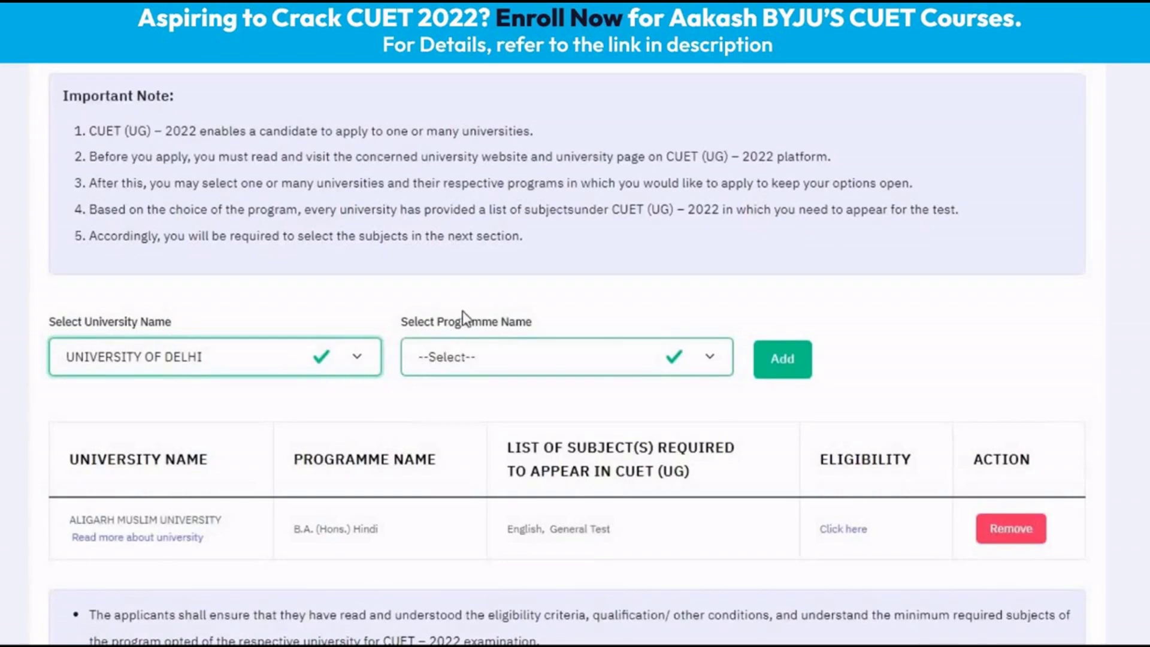
scroll(485, 238, "down", 3)
scroll(485, 238, "down", 10)
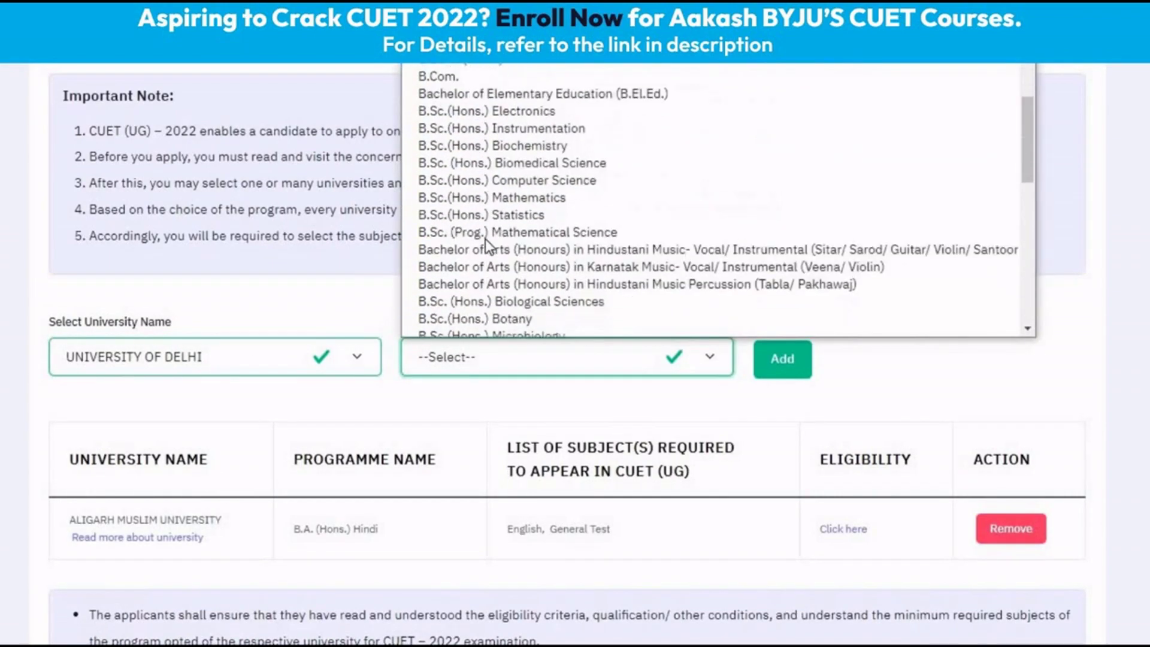
scroll(502, 268, "down", 4)
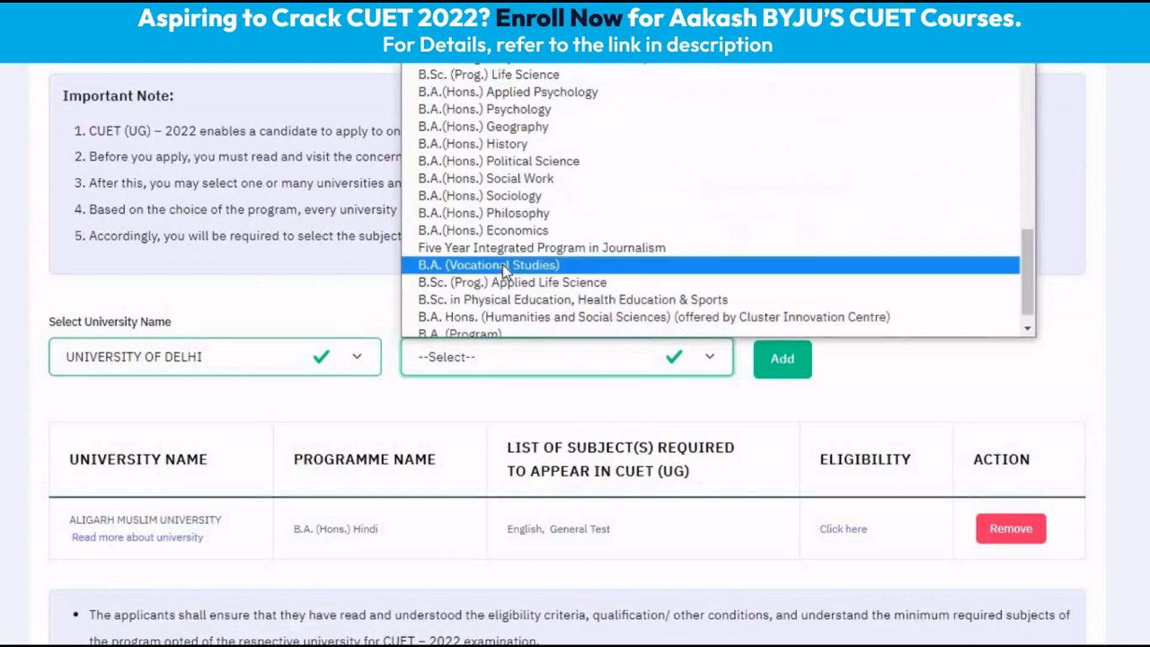
scroll(503, 272, "up", 3)
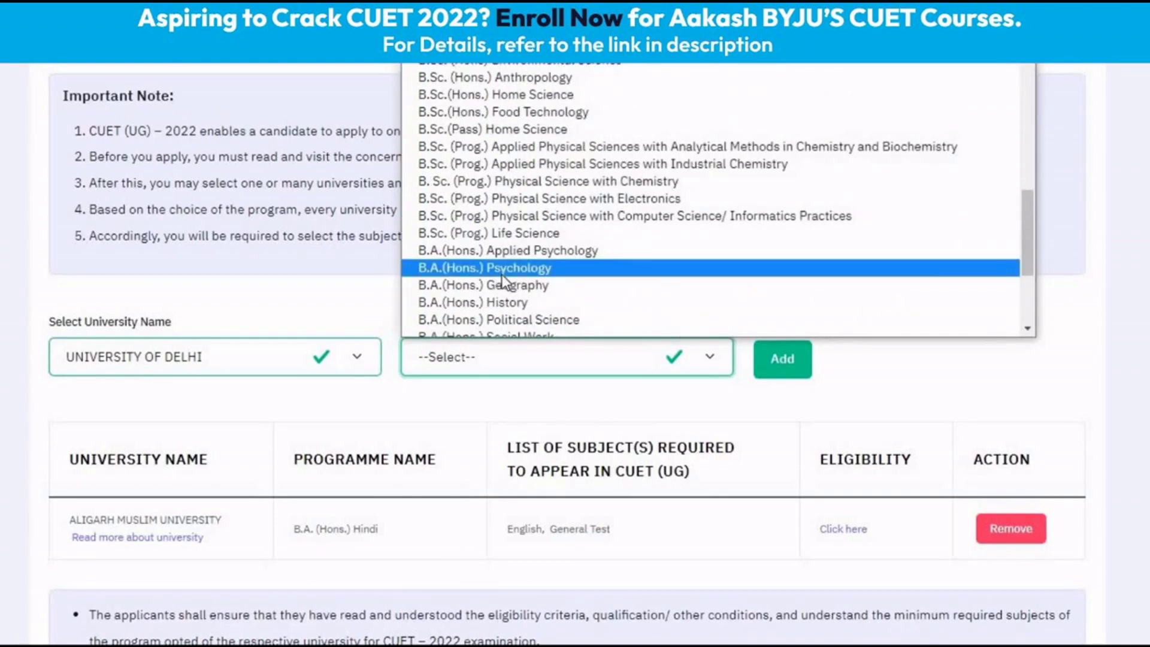
left_click(497, 236)
left_click(781, 358)
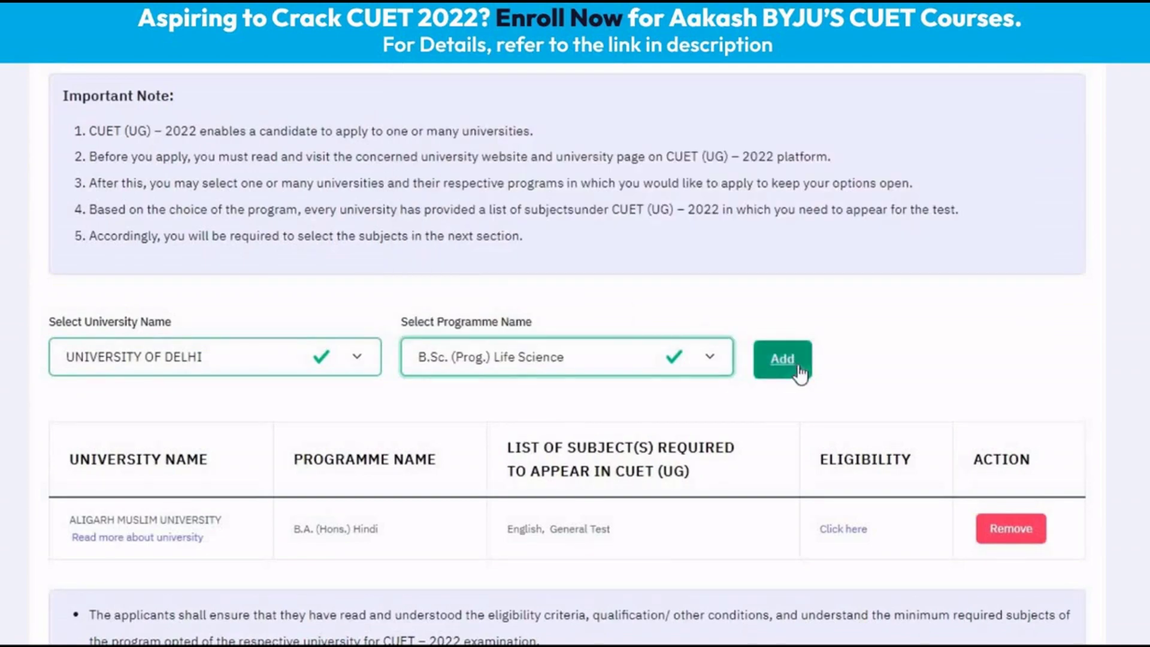
scroll(99, 404, "down", 2)
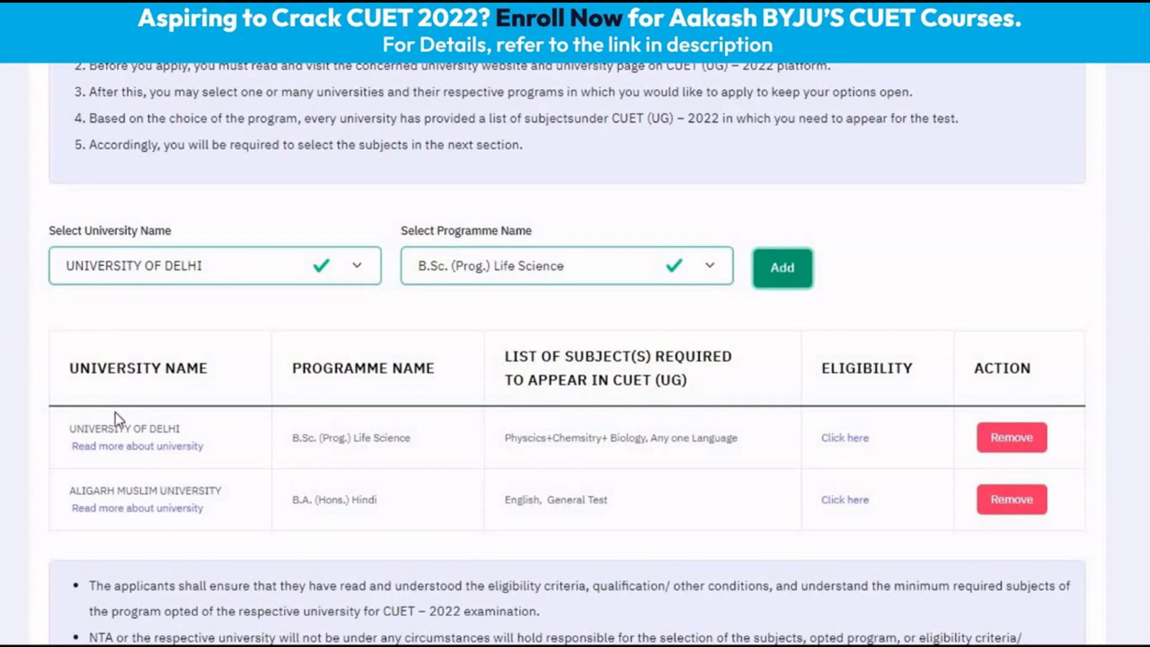
scroll(115, 412, "down", 6)
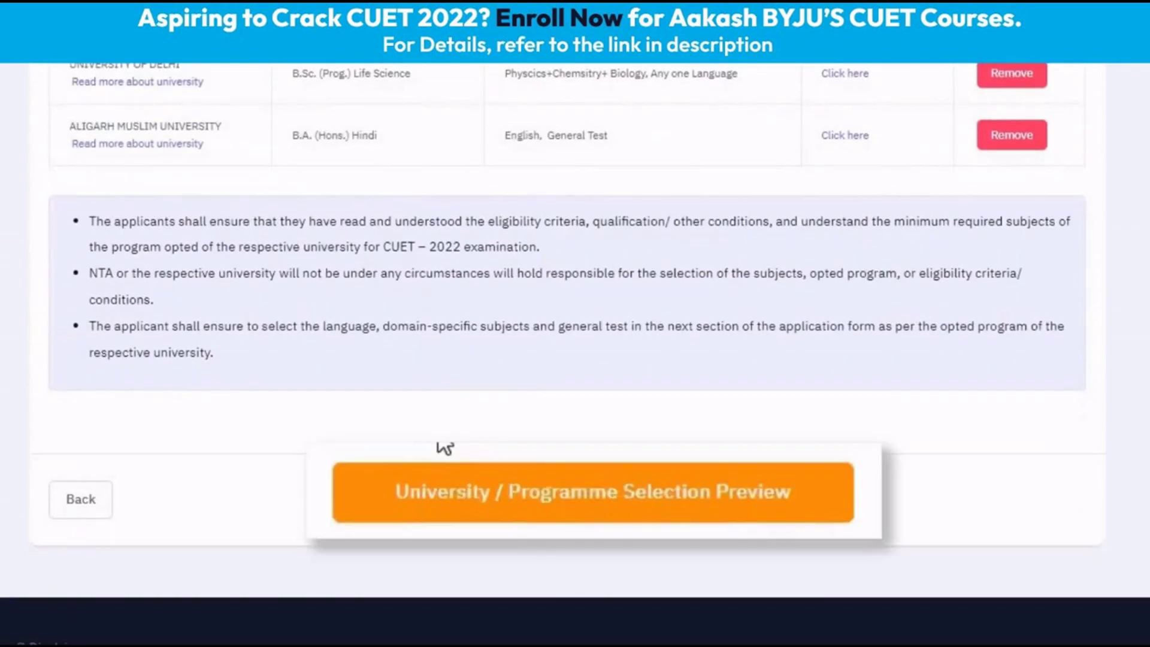
- Preview the AMU Hindi and Delhi Life Science choices, then proceed to Test Paper / Subject(s) Selection
left_click(495, 509)
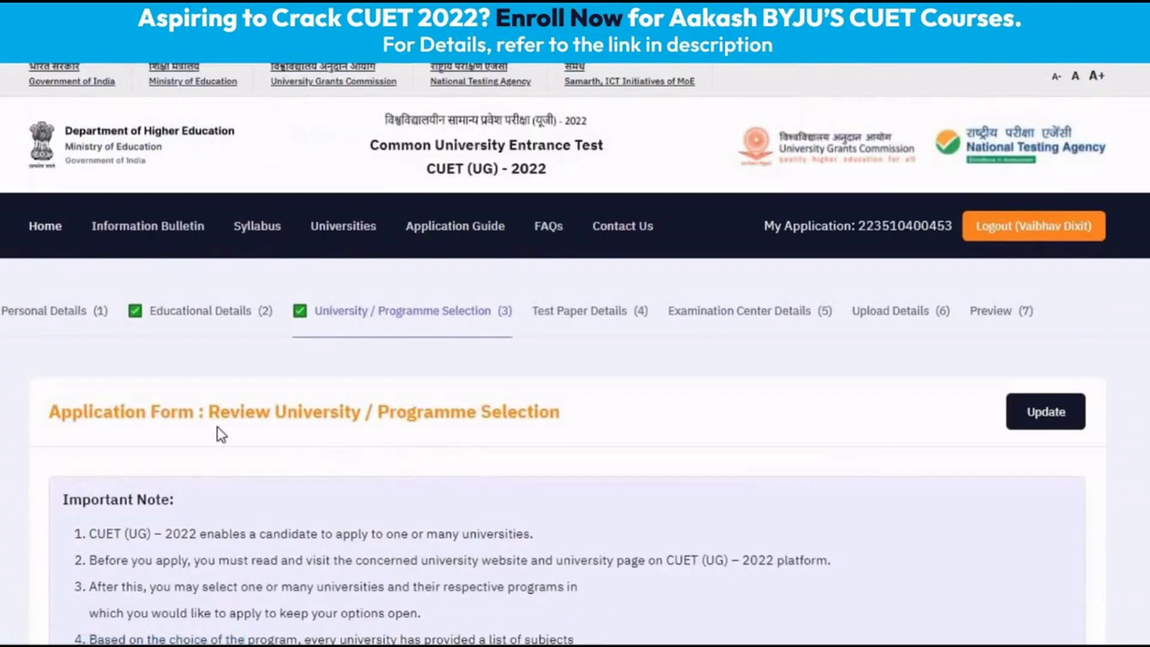
scroll(204, 407, "down", 5)
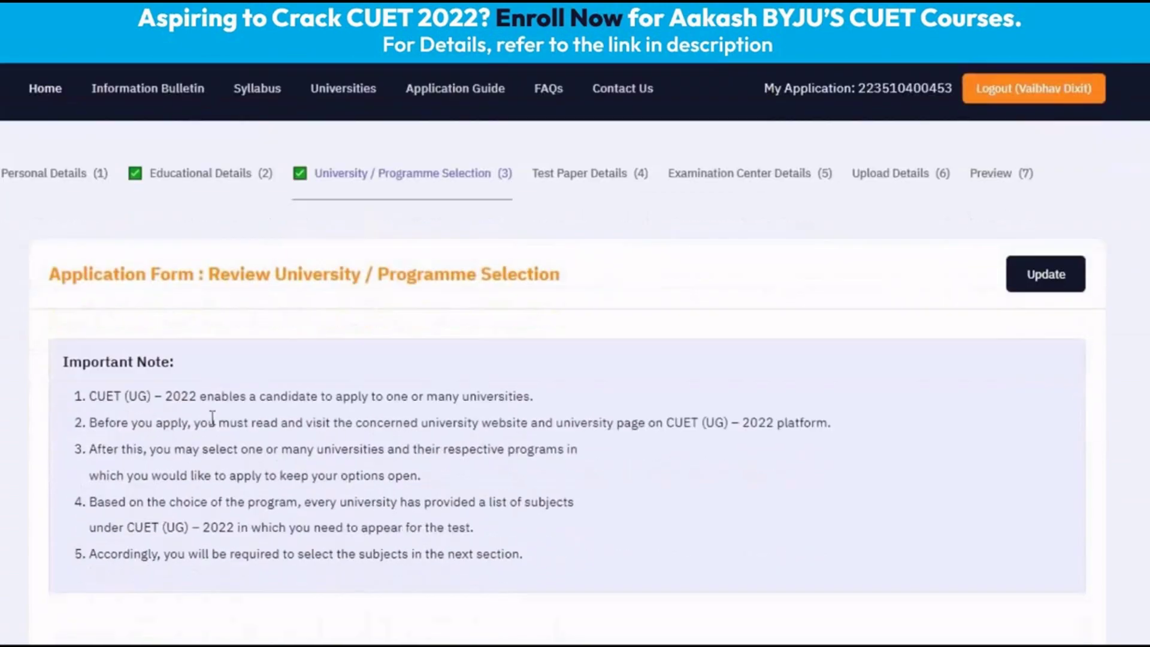
scroll(236, 404, "down", 3)
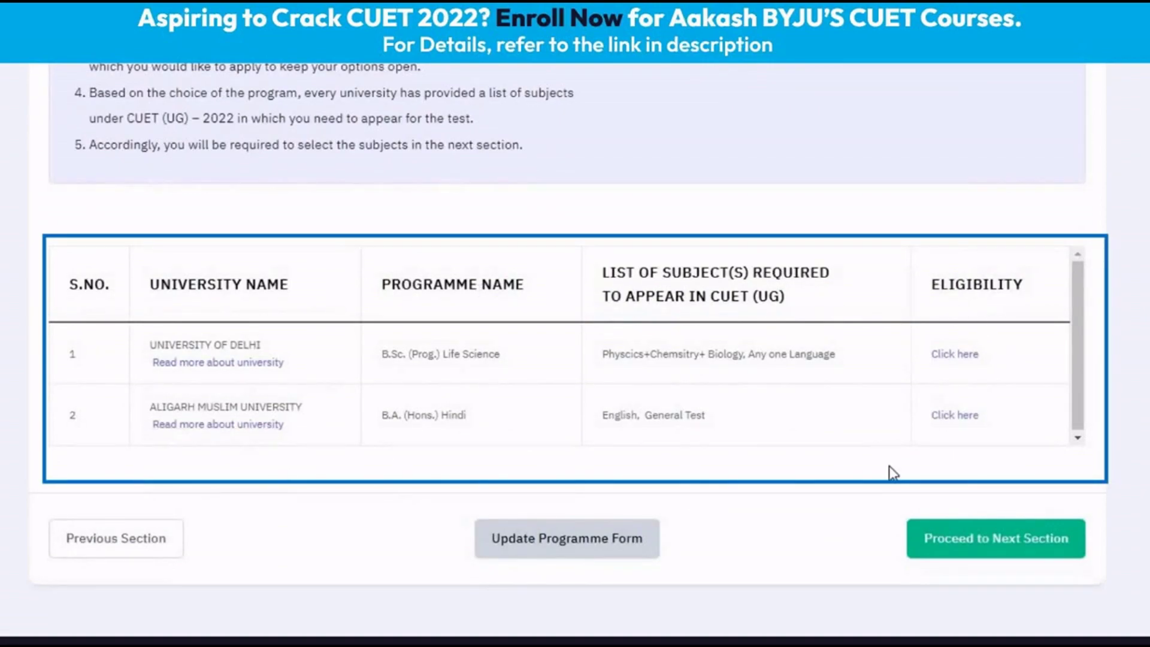
left_click(956, 543)
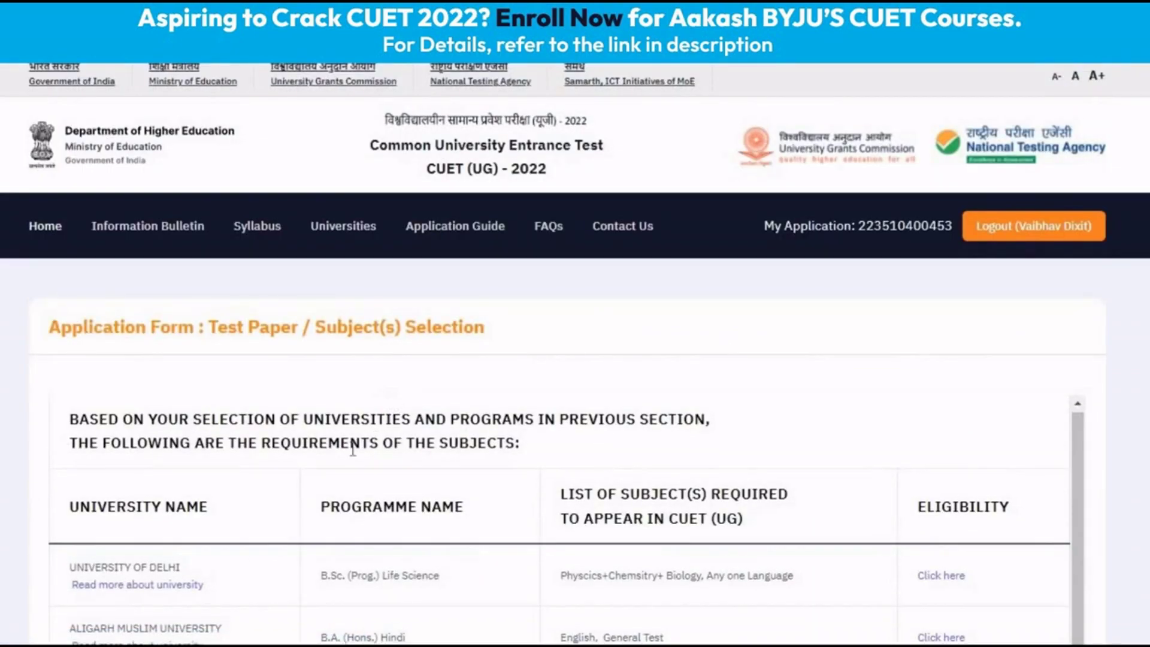
- Set the First Slot language (Section IA) to Not Applicable
scroll(326, 458, "down", 5)
scroll(328, 459, "up", 2)
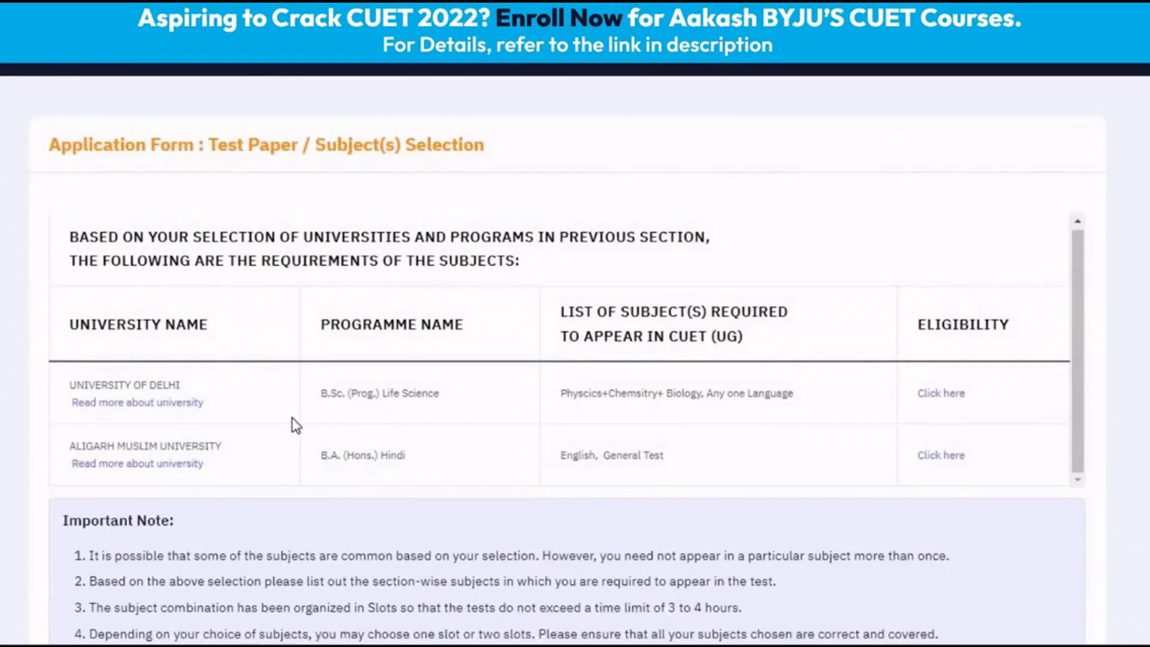
scroll(295, 419, "down", 2)
scroll(292, 412, "down", 6)
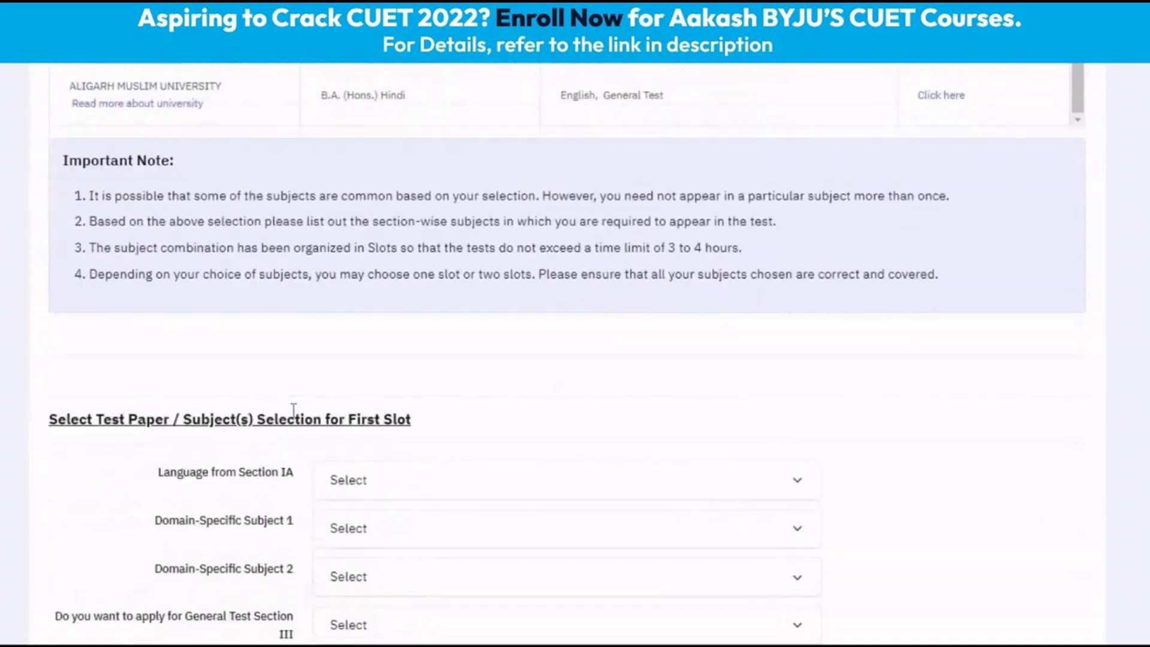
scroll(292, 419, "down", 4)
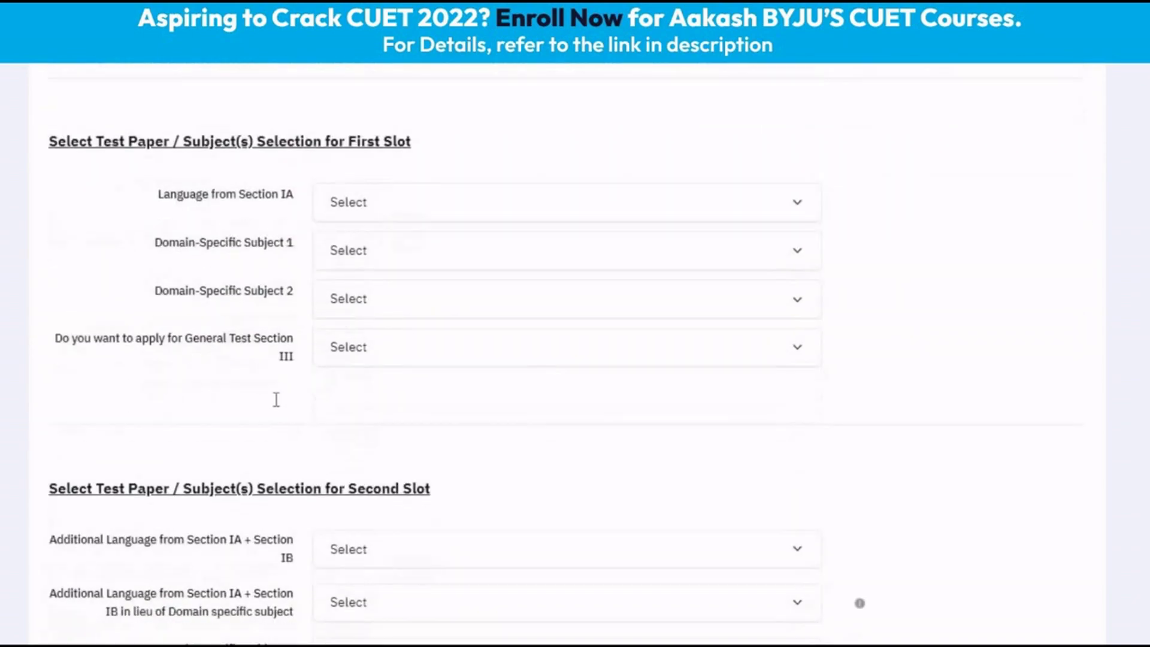
scroll(275, 405, "up", 1)
left_click(360, 205)
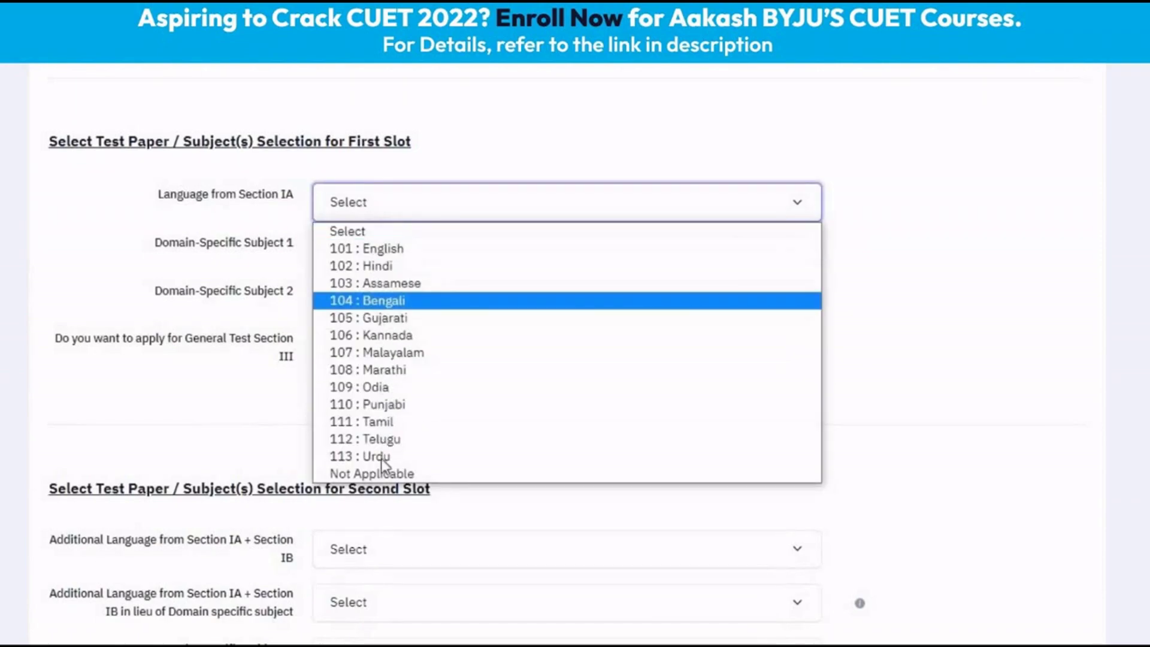
left_click(380, 474)
- Set Domain-Specific Subjects 1 and 2 to Not Applicable and choose No for General Test Section III
left_click(372, 246)
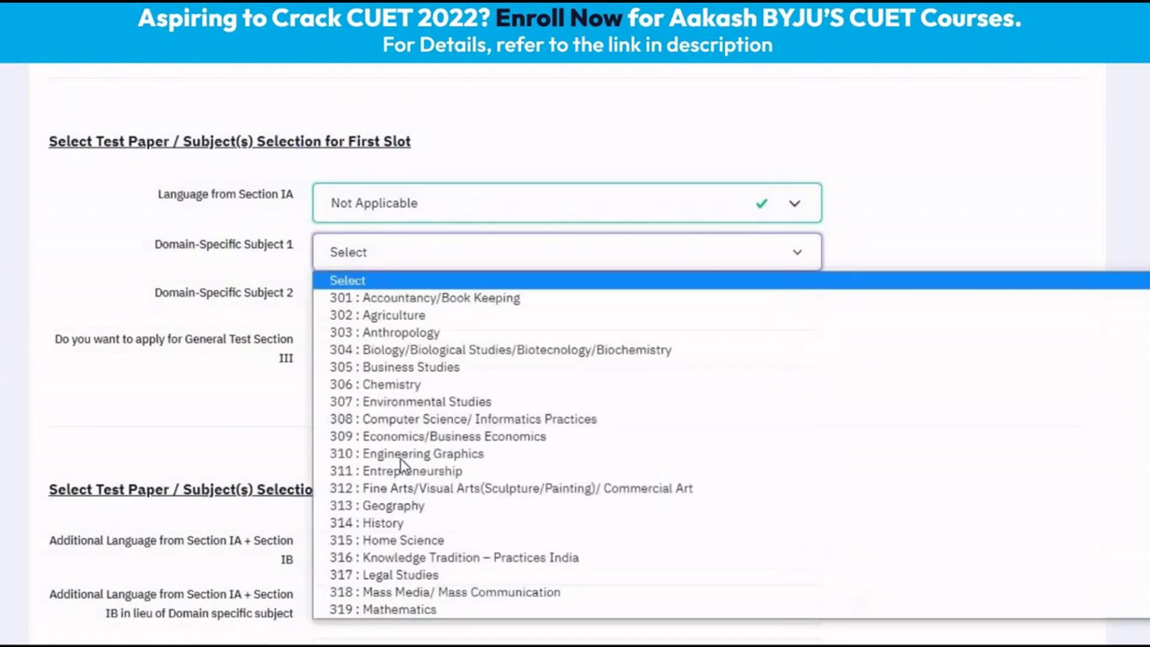
scroll(398, 521, "down", 3)
left_click(381, 609)
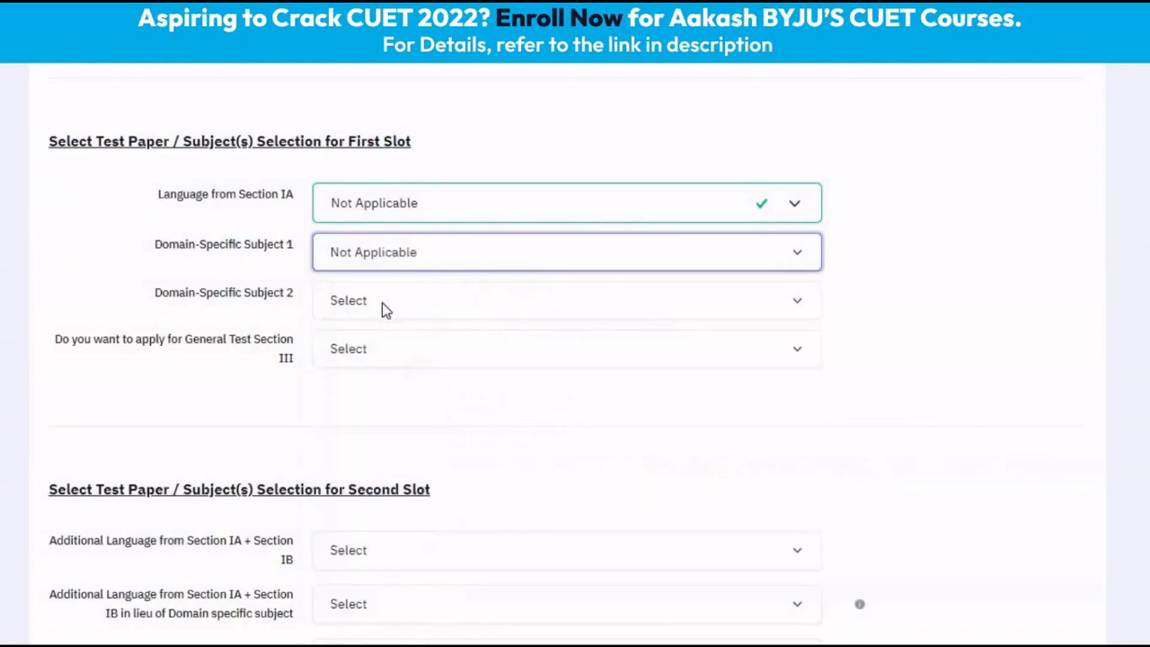
left_click(389, 303)
scroll(439, 526, "down", 5)
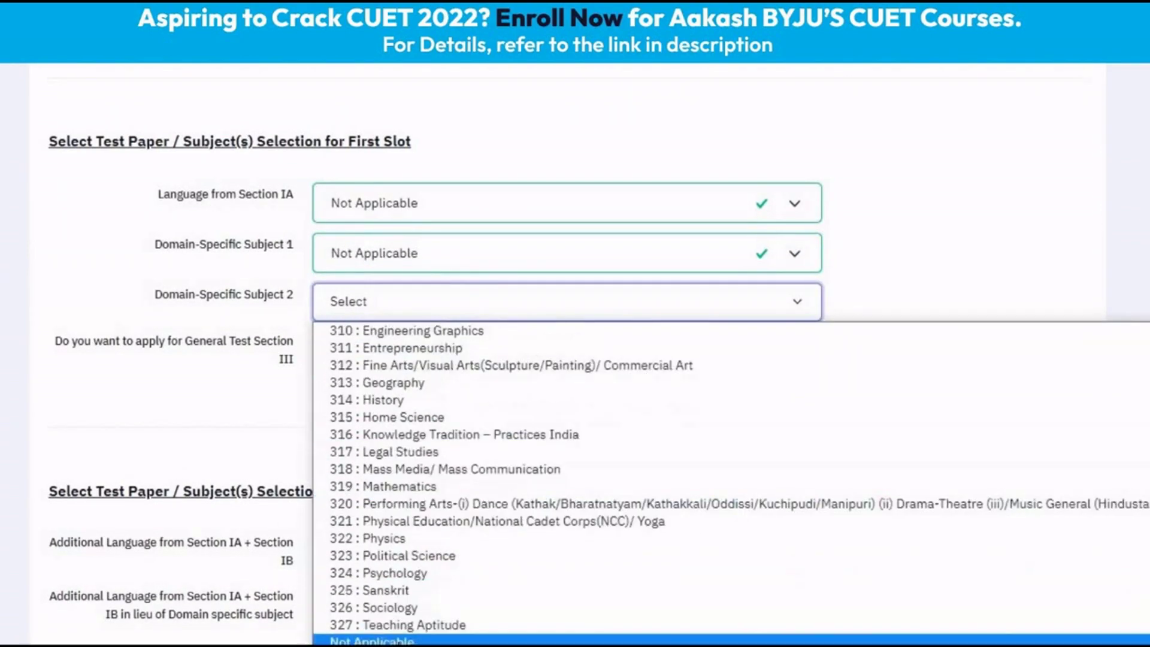
left_click(383, 632)
left_click(398, 364)
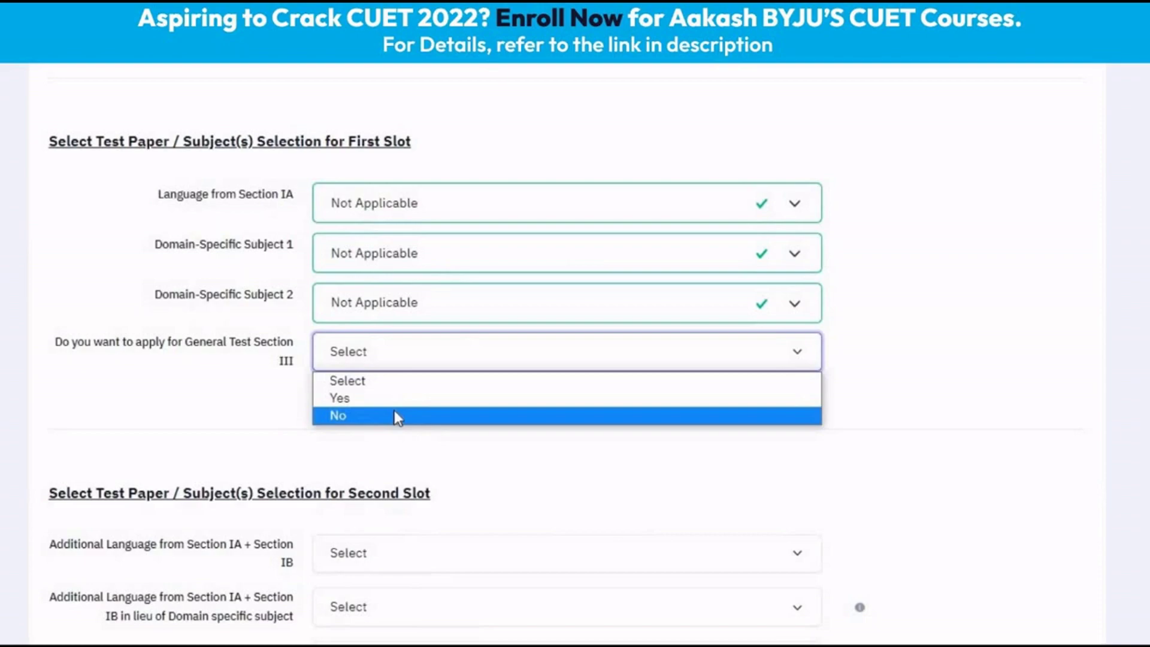
left_click(394, 413)
scroll(299, 427, "down", 5)
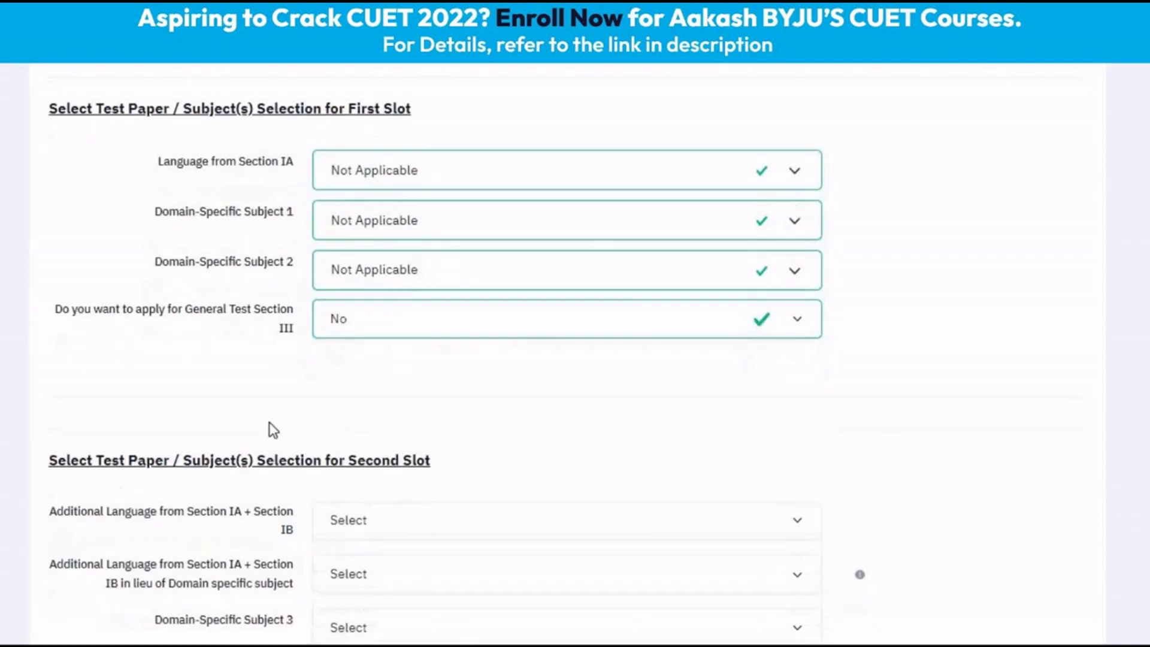
scroll(285, 262, "down", 2)
- Choose 101 : English as the second-slot additional language and set the in-lieu language to Not Applicable
left_click(368, 190)
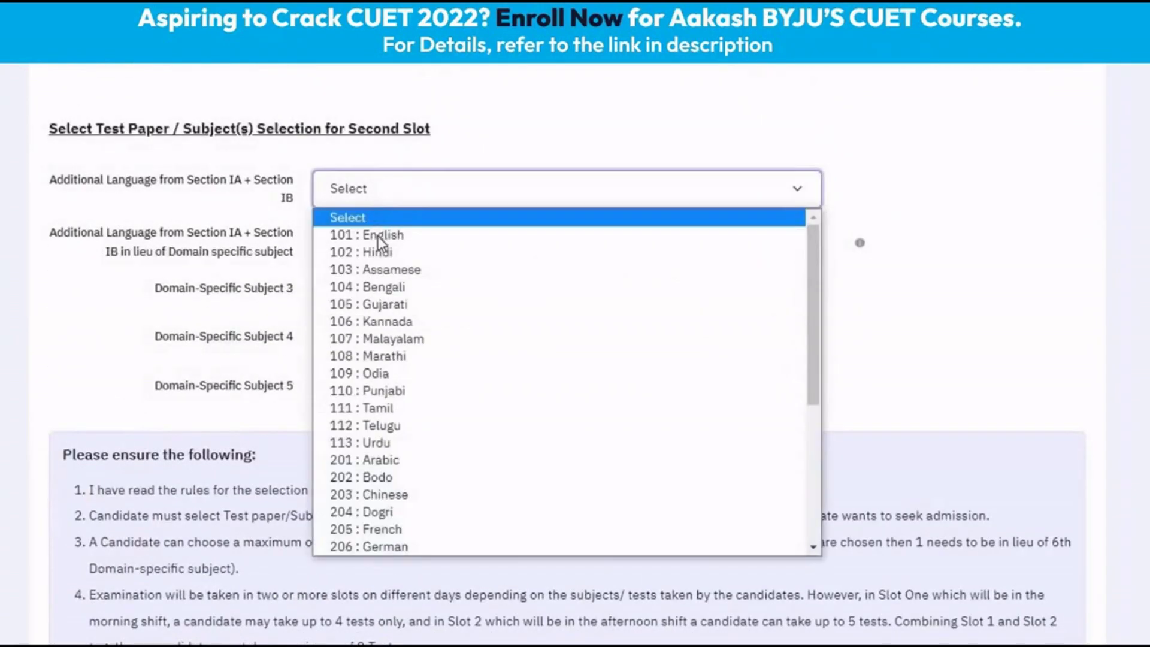
left_click(377, 236)
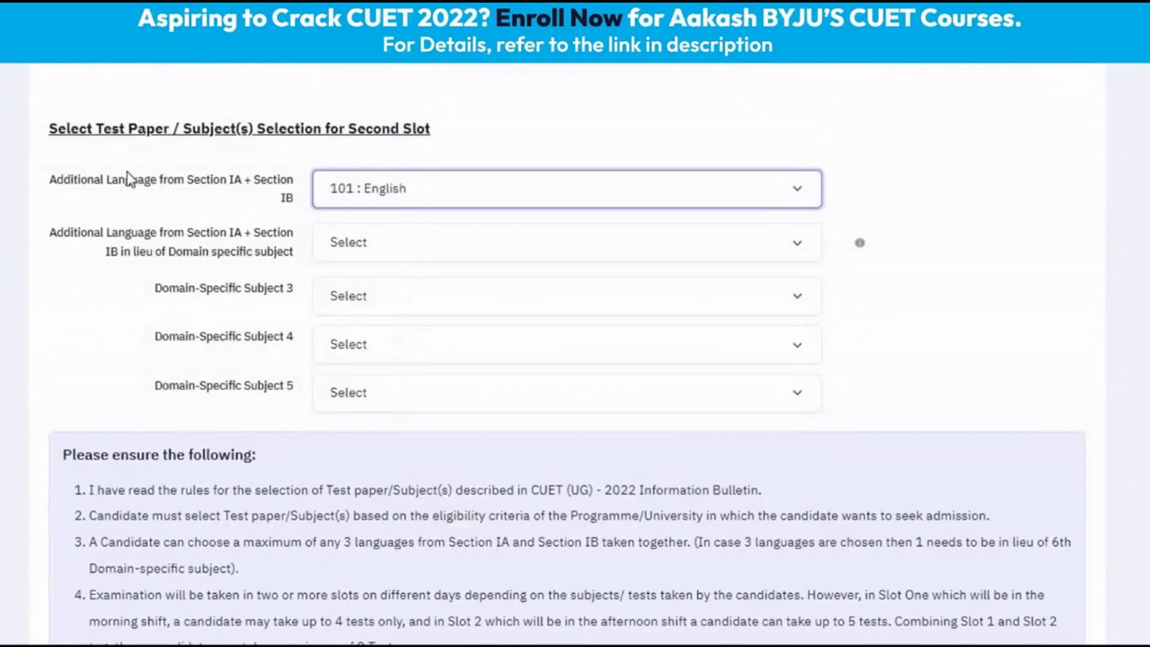
left_click(356, 243)
scroll(374, 361, "down", 5)
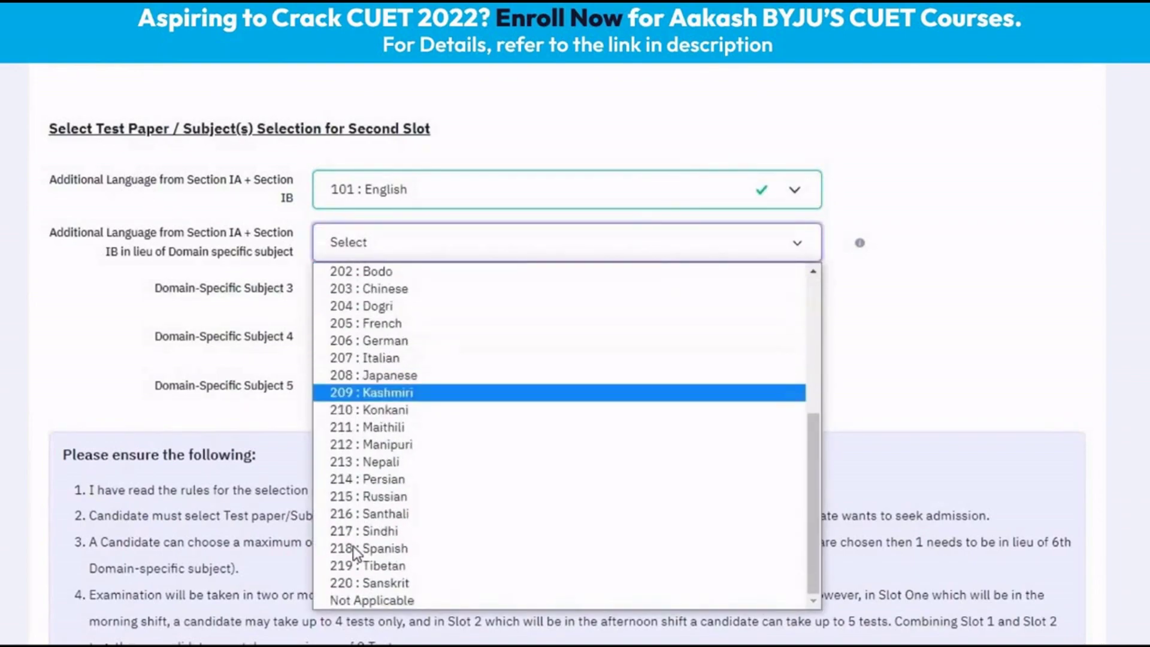
left_click(359, 600)
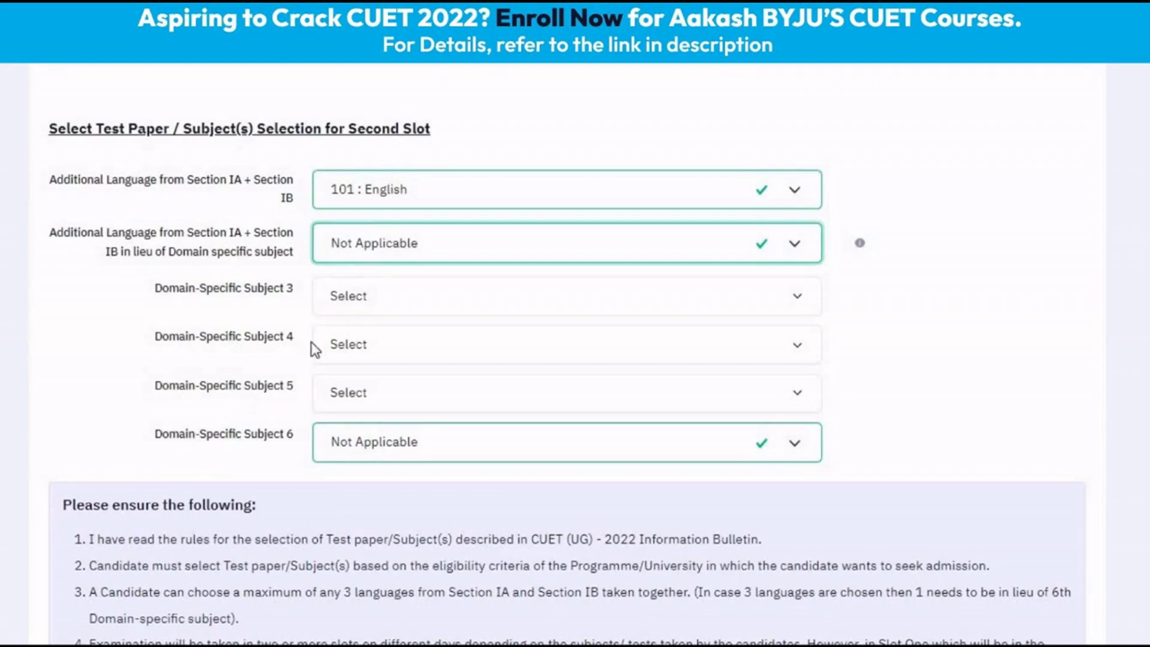
- Pick Physics, Mathematics and Chemistry for Domain-Specific Subjects 3–5, keeping Subject 6 Not Applicable
left_click(342, 307)
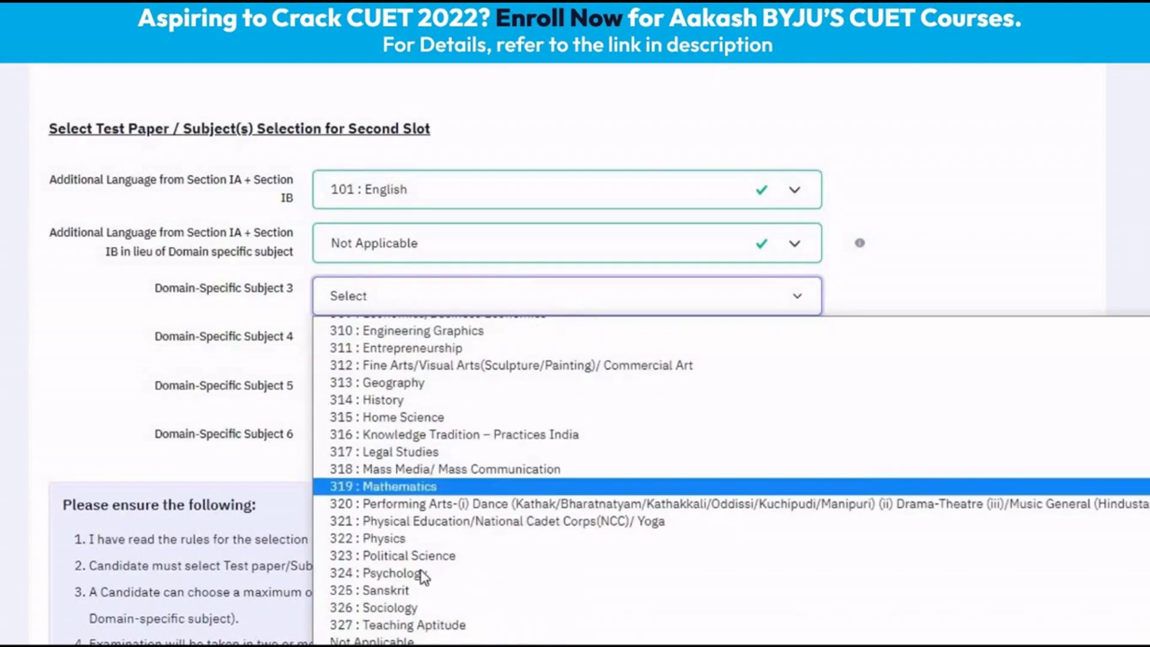
left_click(413, 538)
left_click(413, 358)
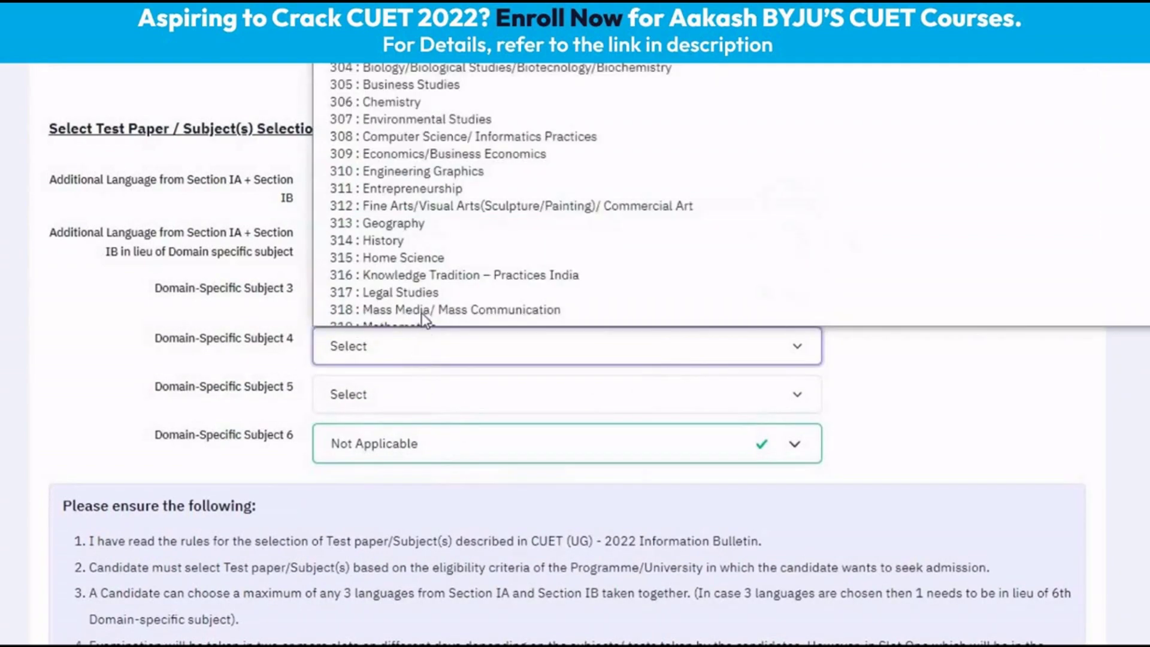
scroll(430, 282, "down", 4)
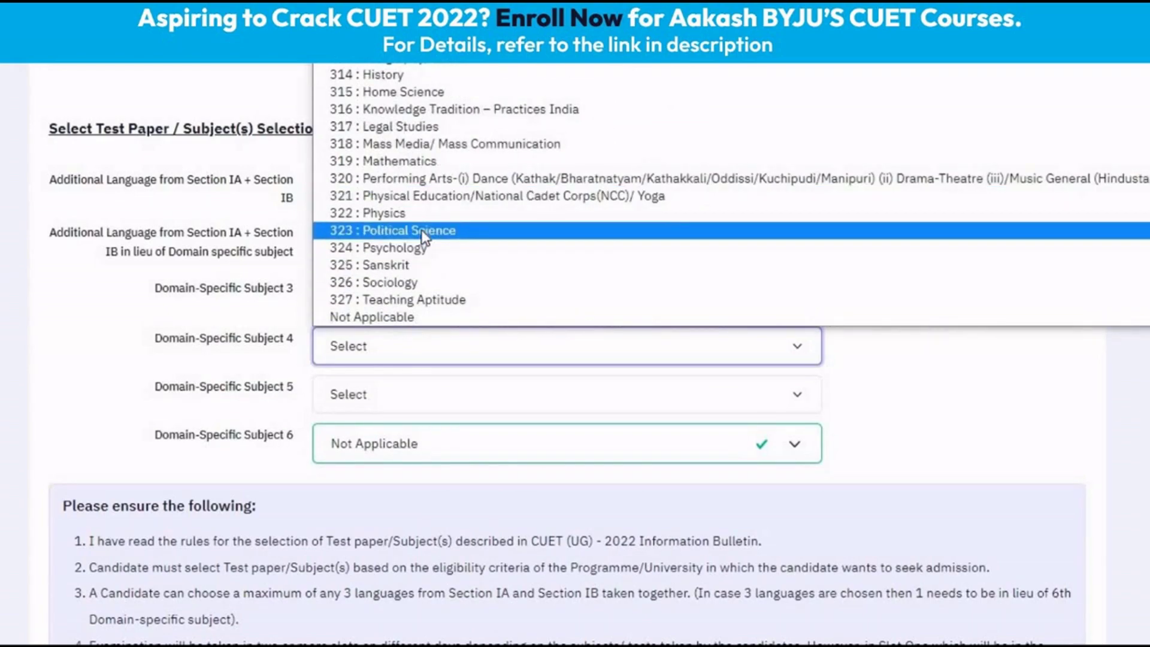
left_click(413, 161)
left_click(439, 394)
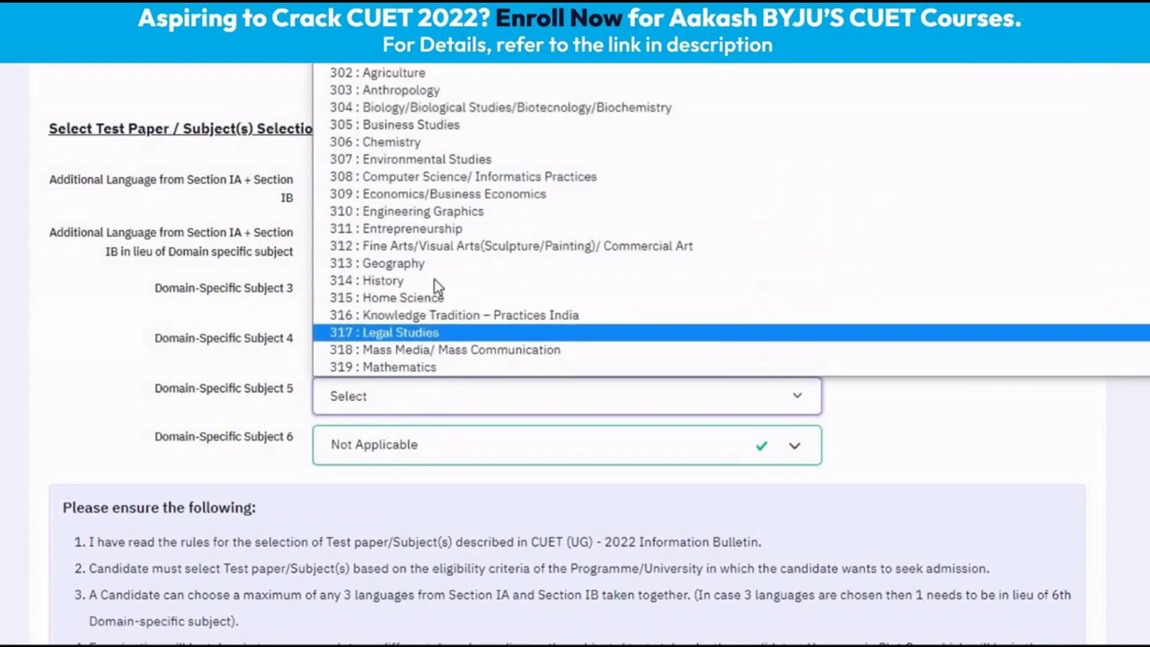
left_click(417, 143)
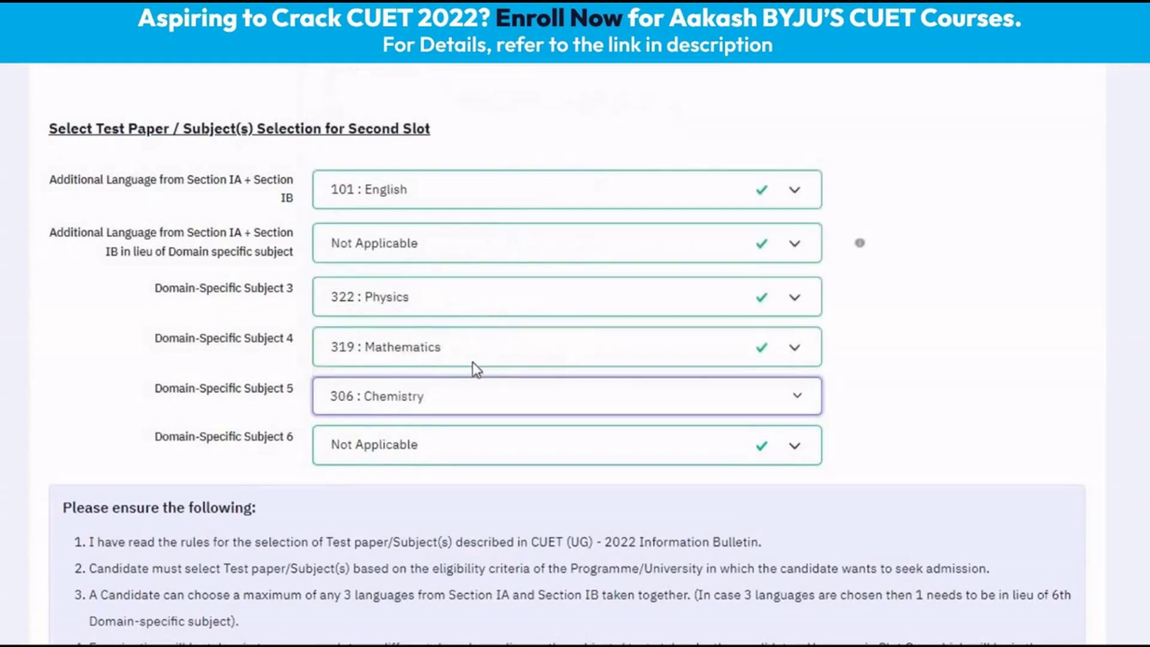
left_click(373, 444)
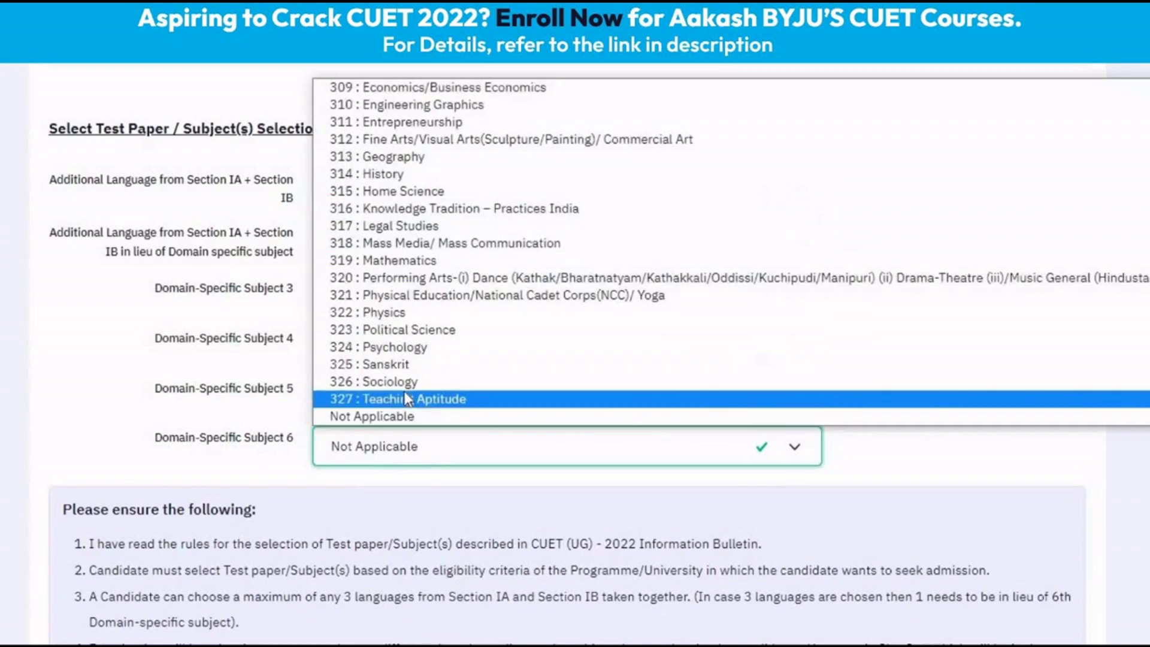
left_click(246, 435)
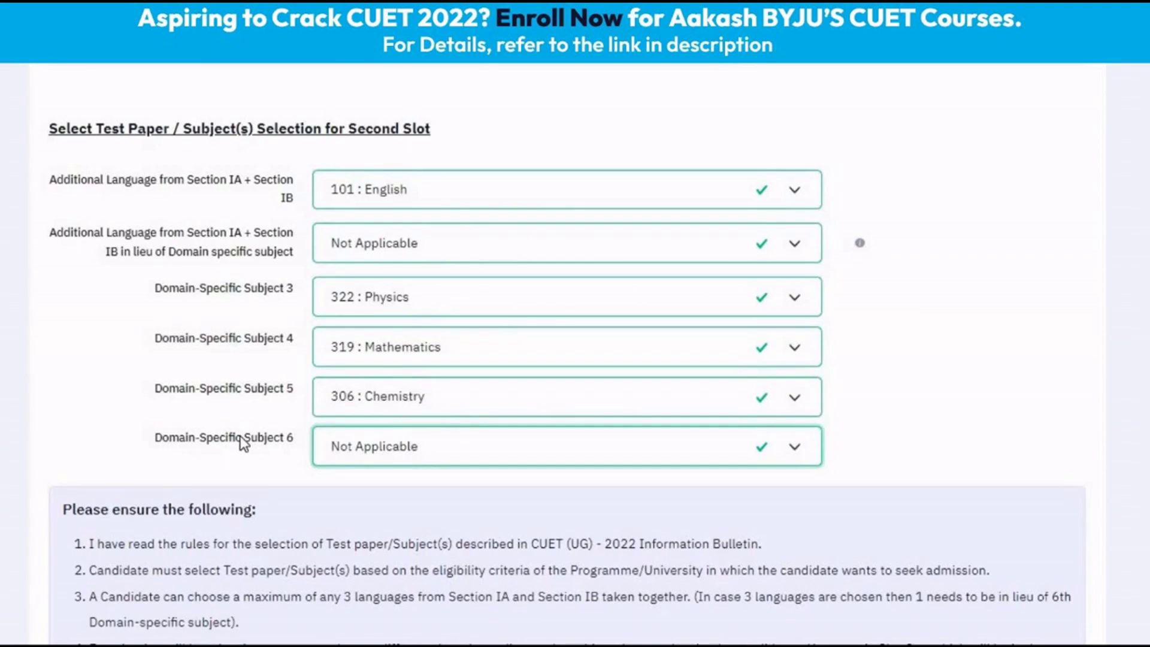
- Tick the 'I hereby declare…' checkbox confirming subjects cannot be changed later
scroll(240, 440, "down", 9)
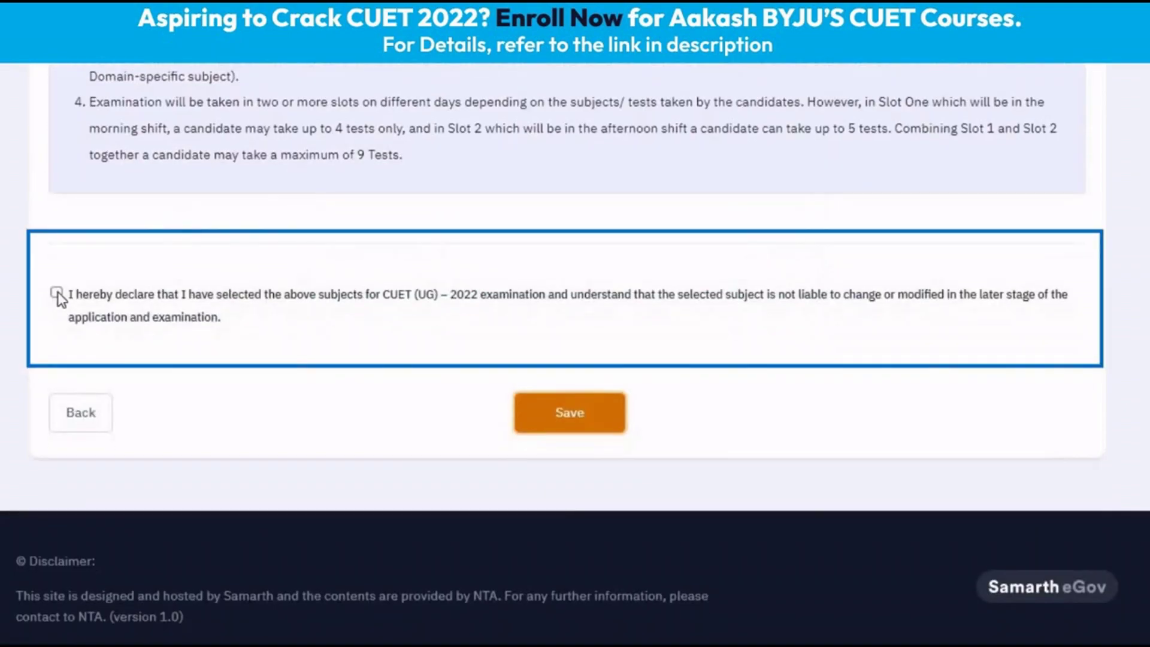
left_click(57, 292)
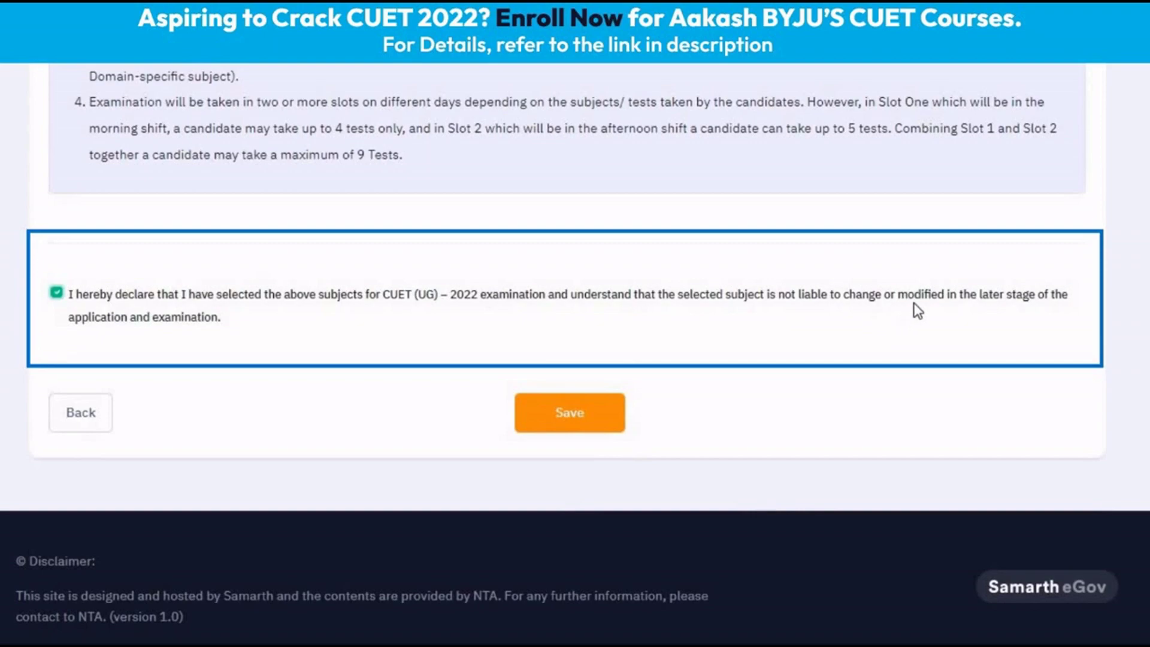
- Save the subject choices, review them, and continue to Examination Center Selection
left_click(548, 423)
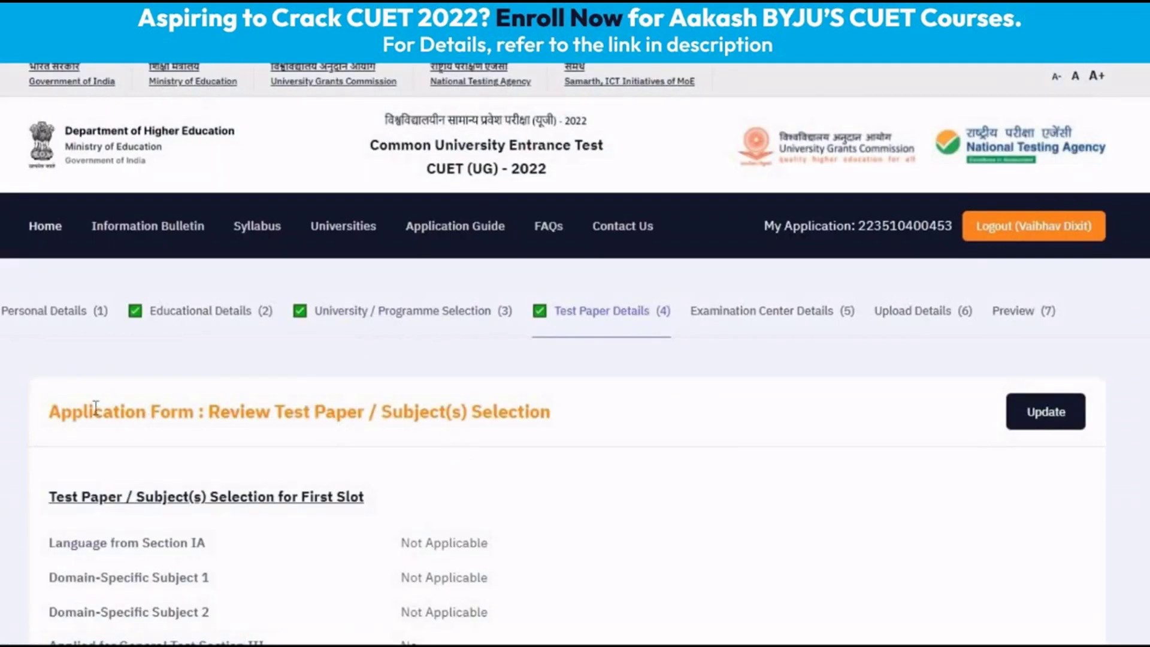
scroll(357, 393, "down", 2)
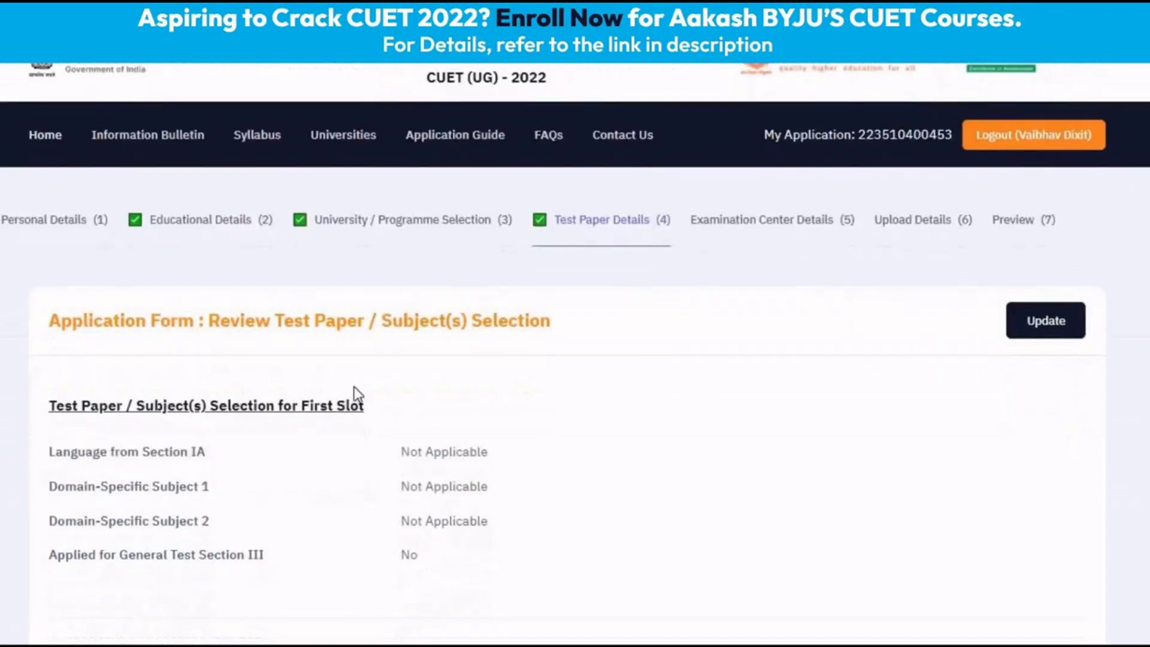
scroll(357, 392, "down", 5)
scroll(357, 393, "down", 3)
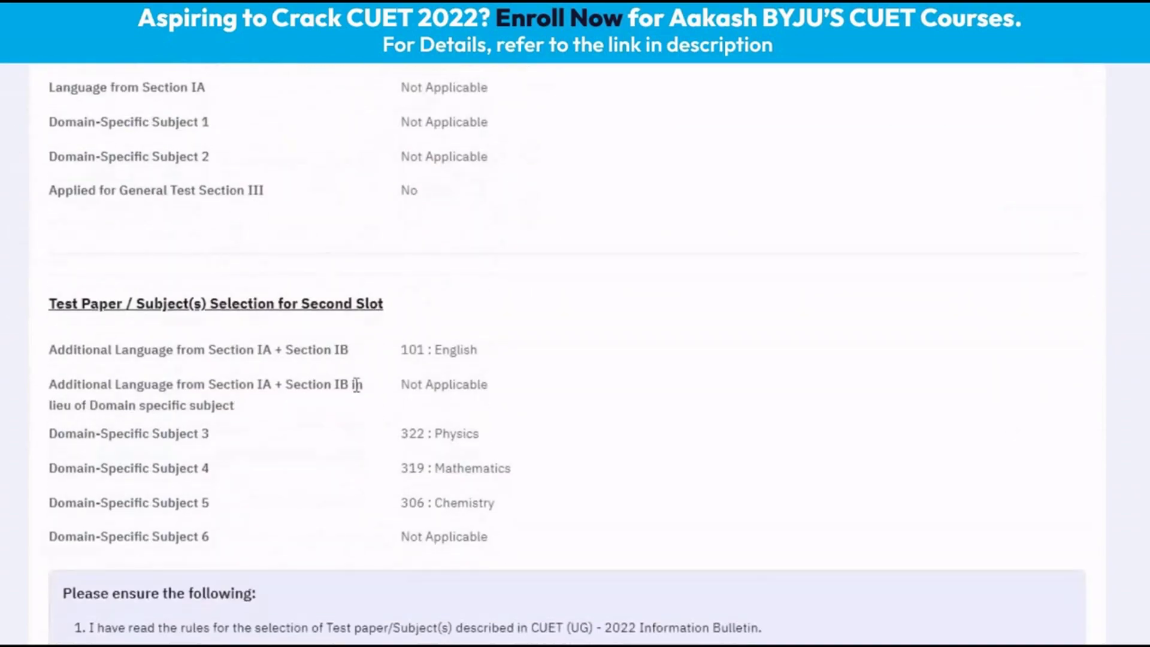
scroll(357, 392, "down", 10)
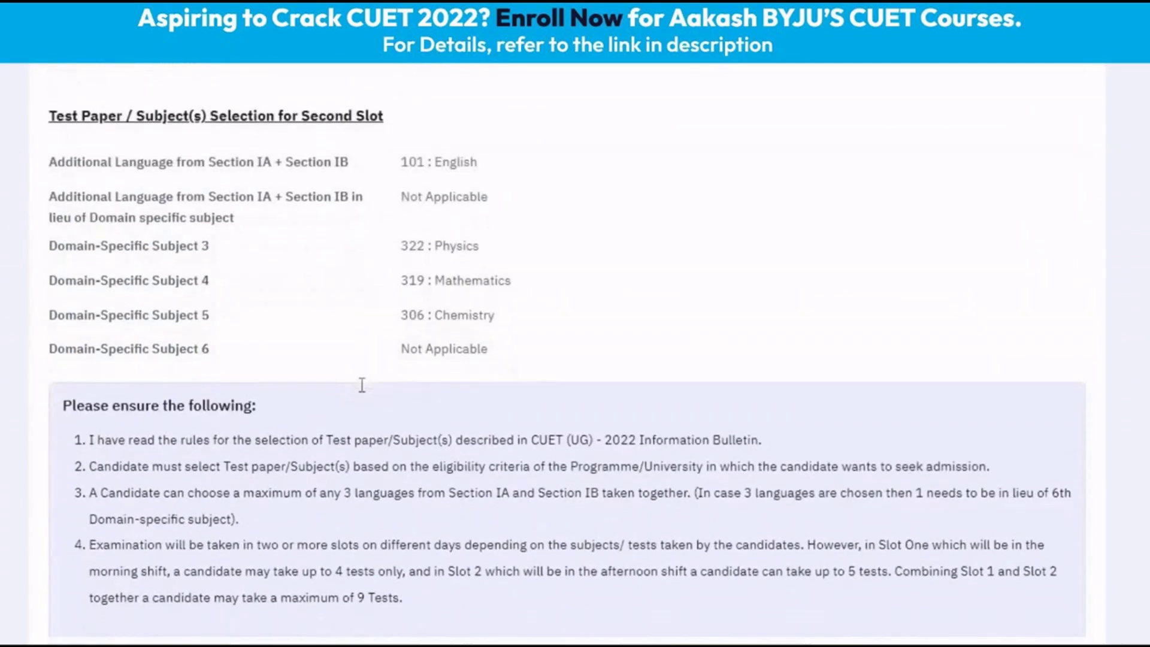
scroll(361, 386, "down", 2)
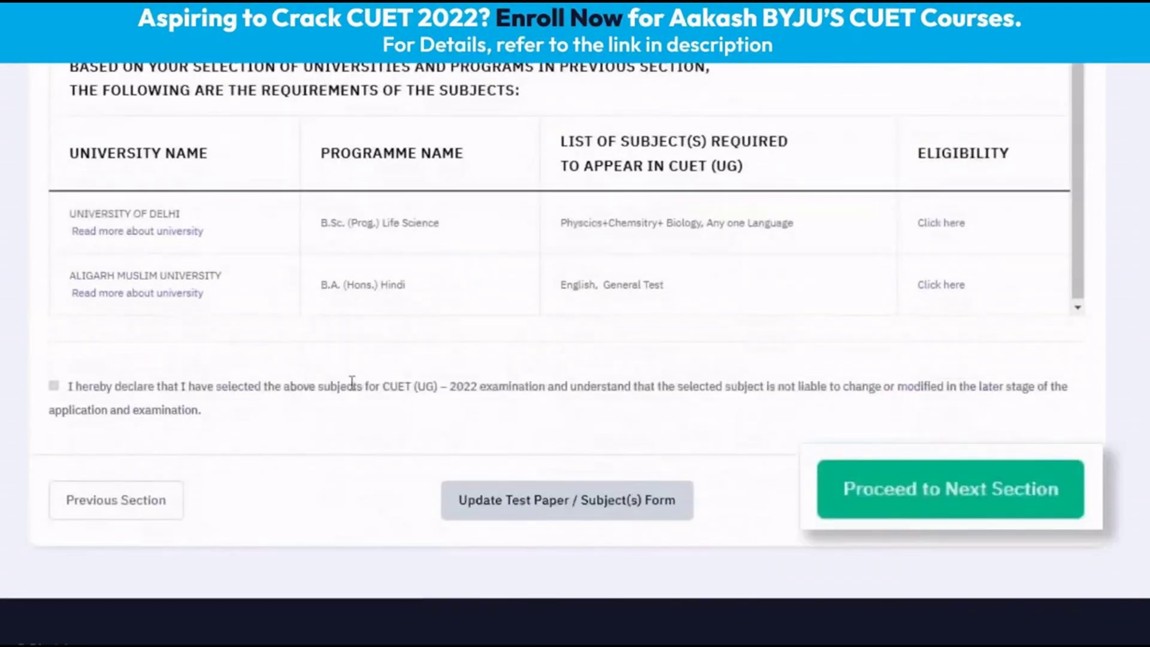
left_click(892, 498)
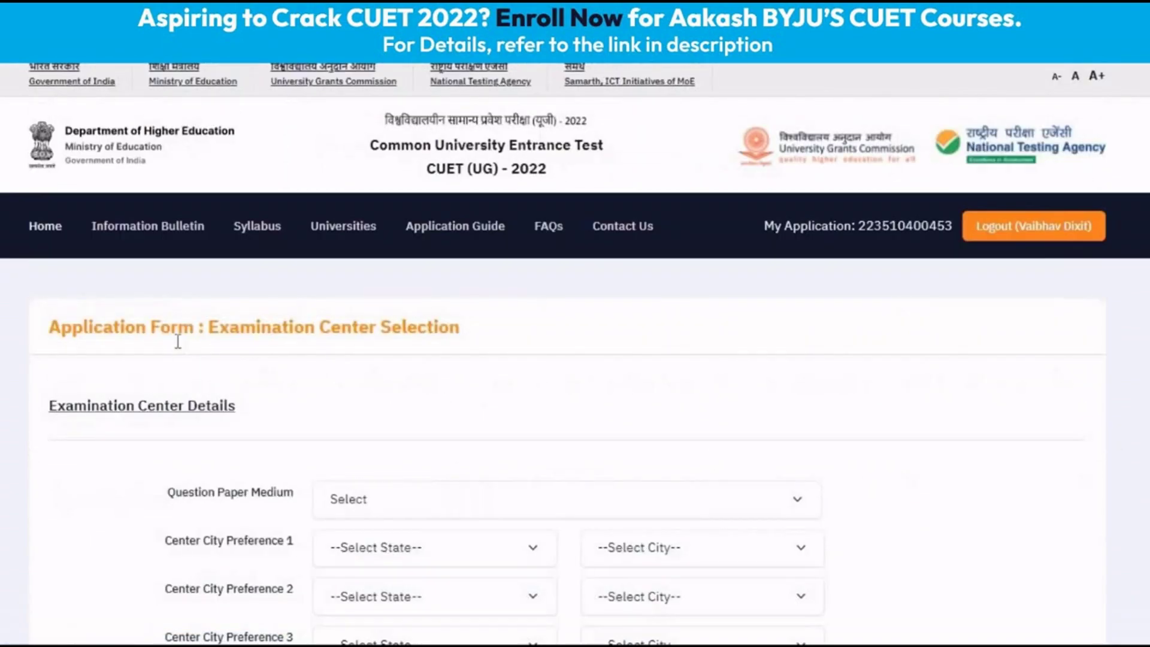
- Set English as the question paper medium and continue to Upload Documents
scroll(178, 342, "down", 3)
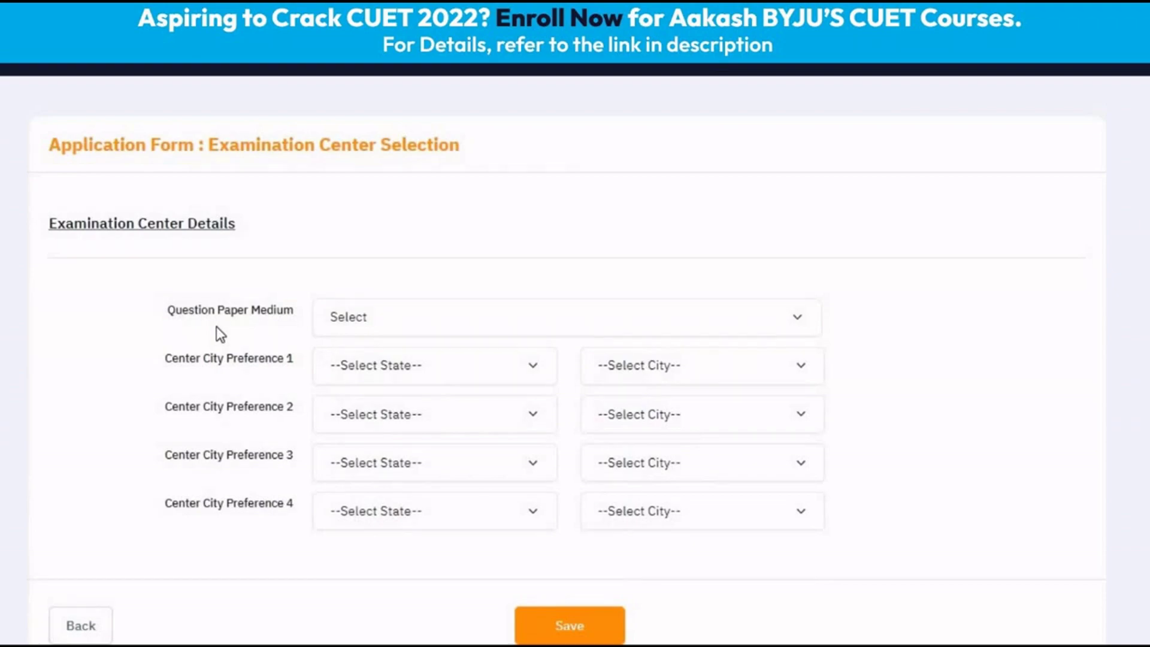
left_click(361, 319)
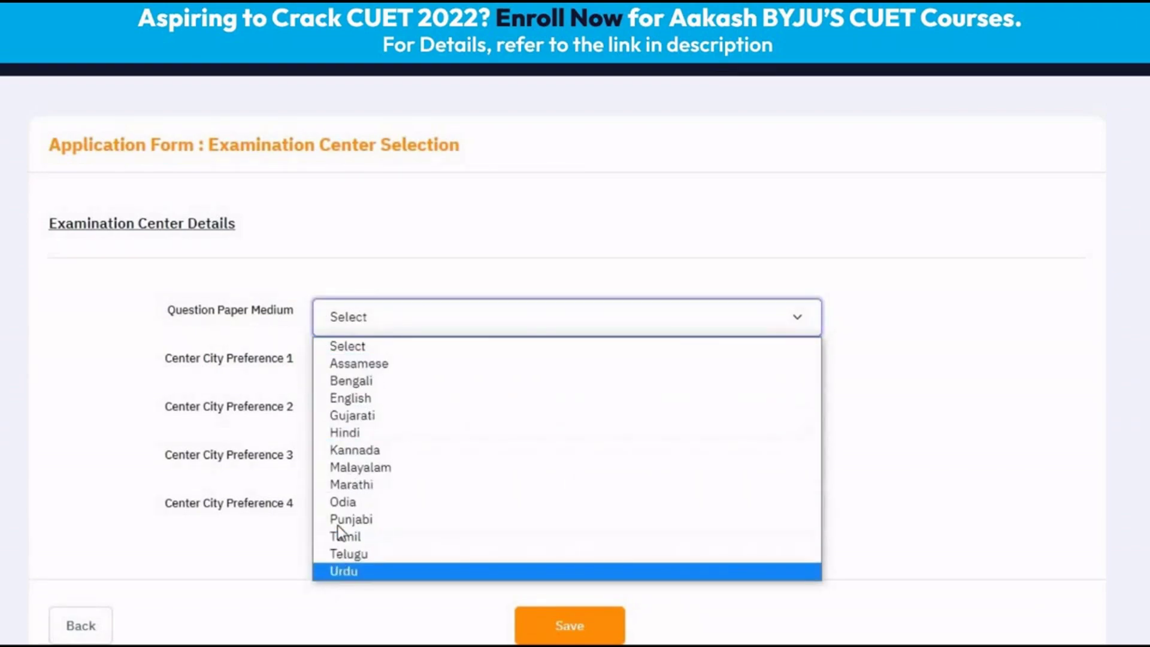
left_click(348, 402)
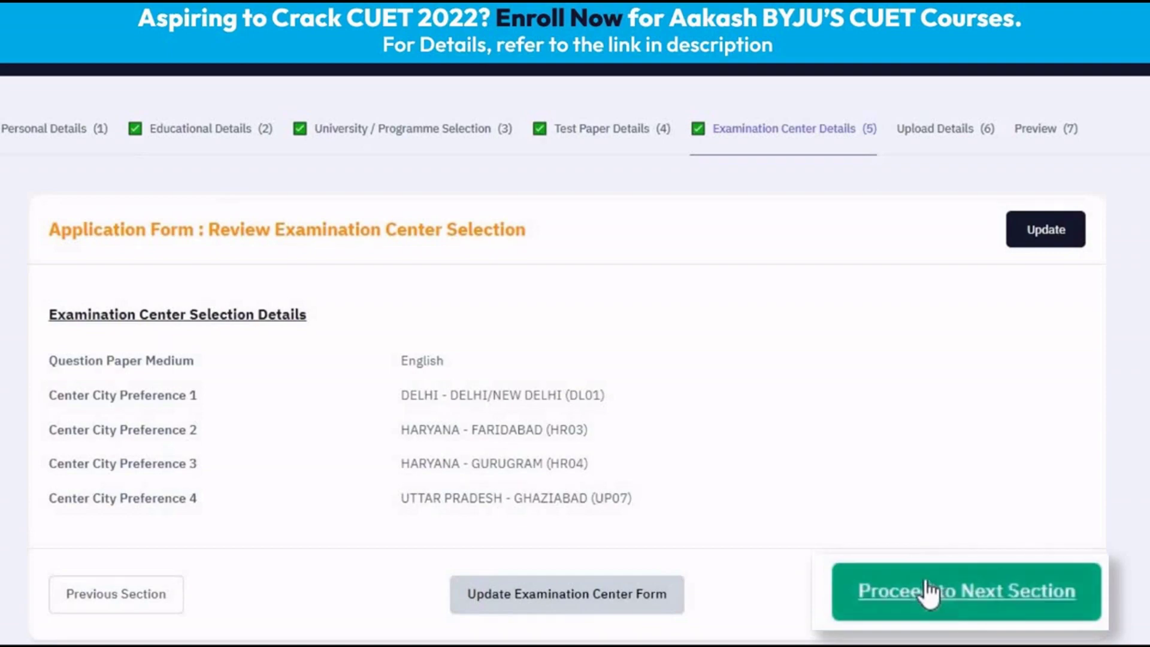
left_click(671, 490)
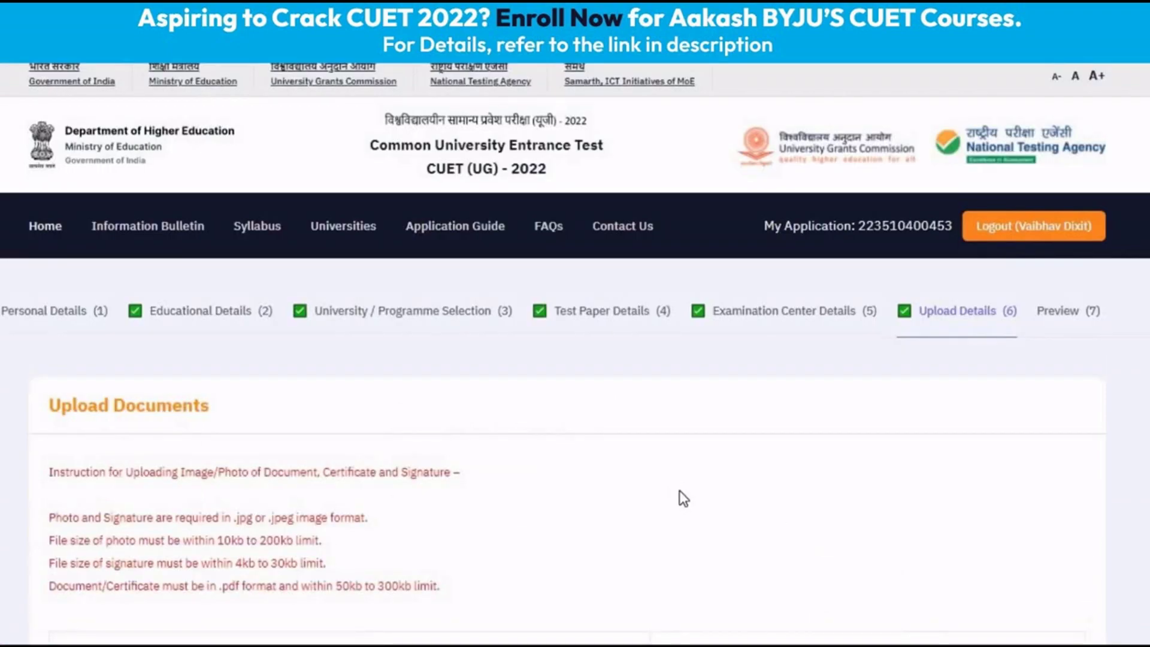
- Scroll through the Upload Documents page toward the application review page
scroll(339, 343, "down", 5)
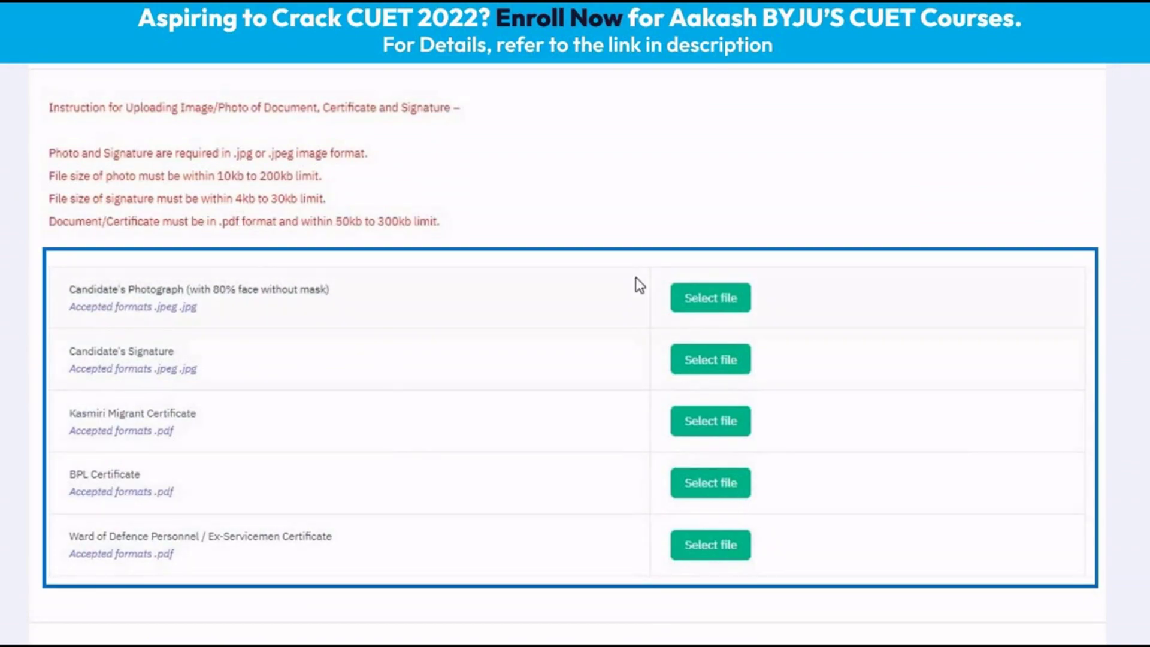
scroll(637, 362, "down", 3)
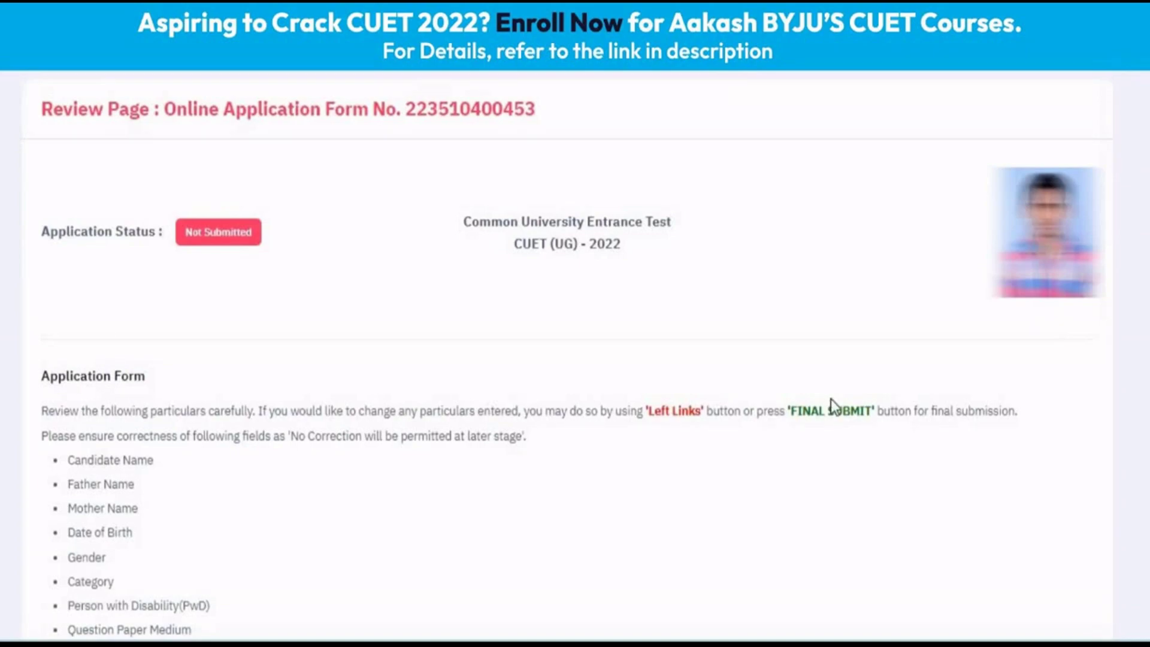
scroll(831, 398, "down", 6)
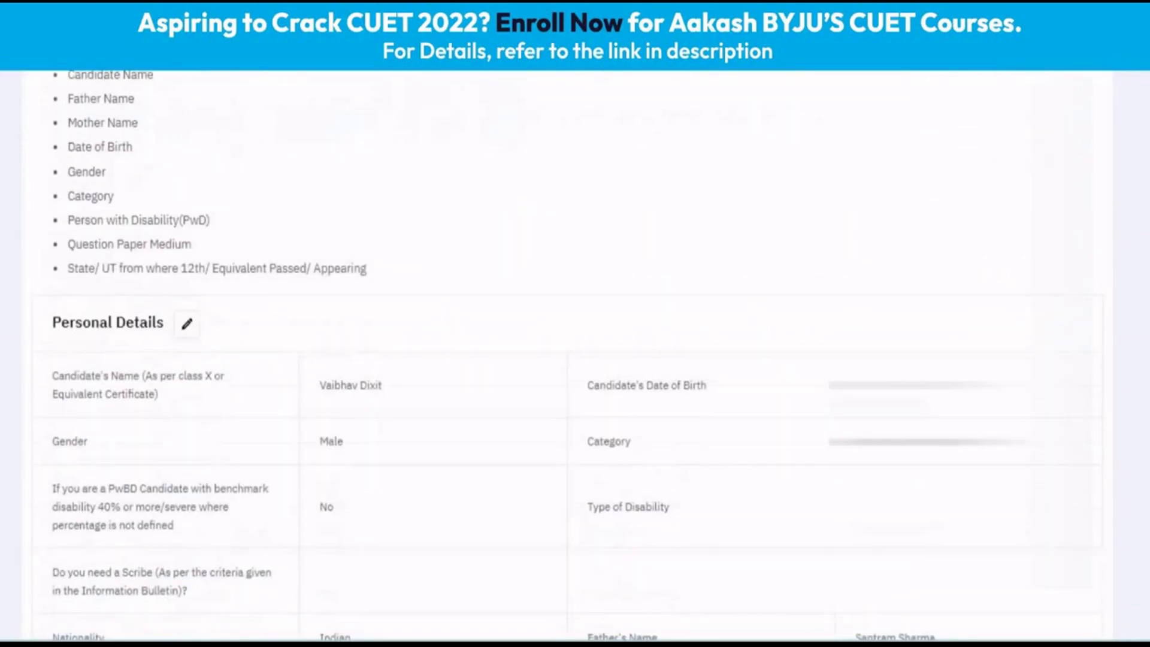
scroll(575, 360, "down", 6)
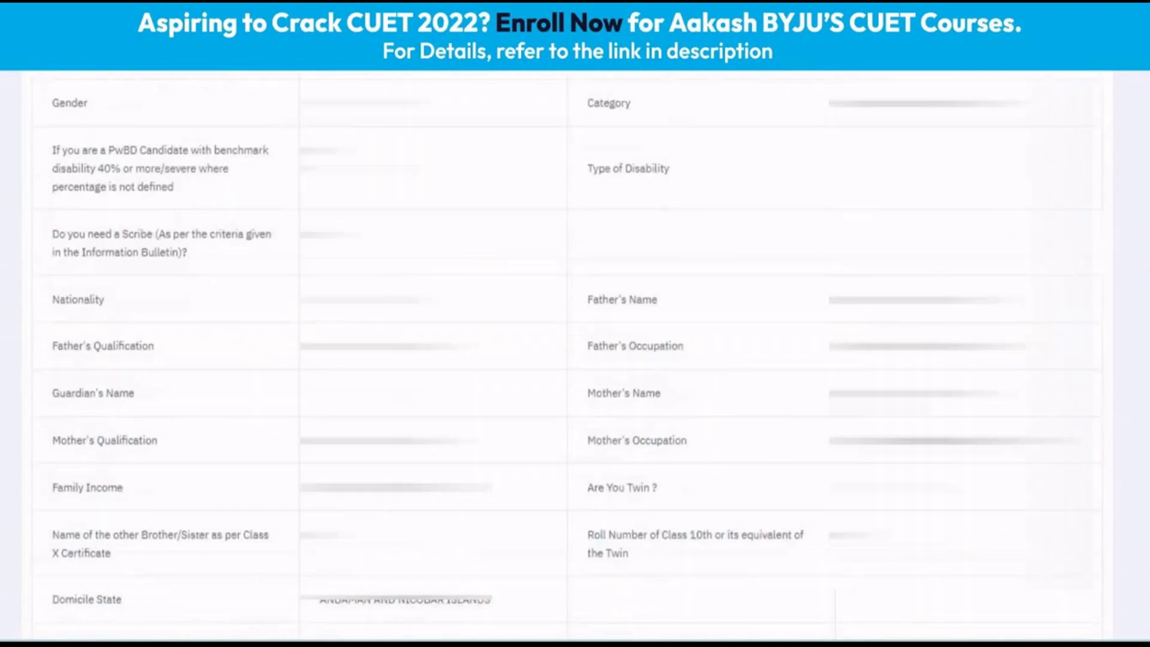
scroll(831, 399, "down", 7)
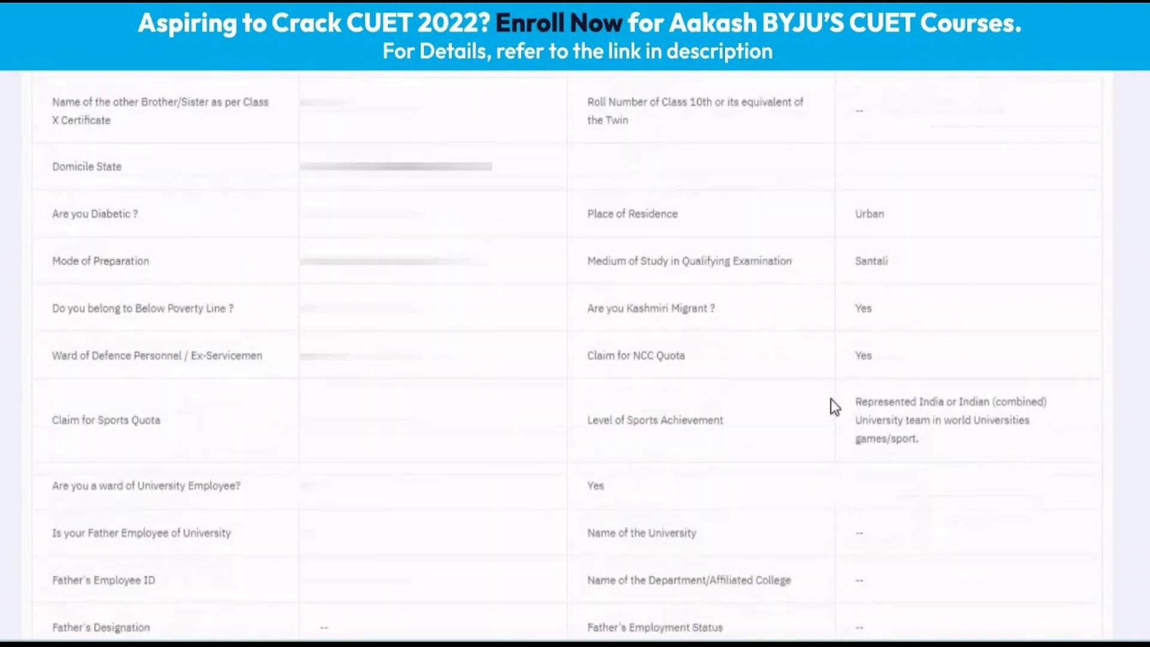
scroll(831, 399, "down", 6)
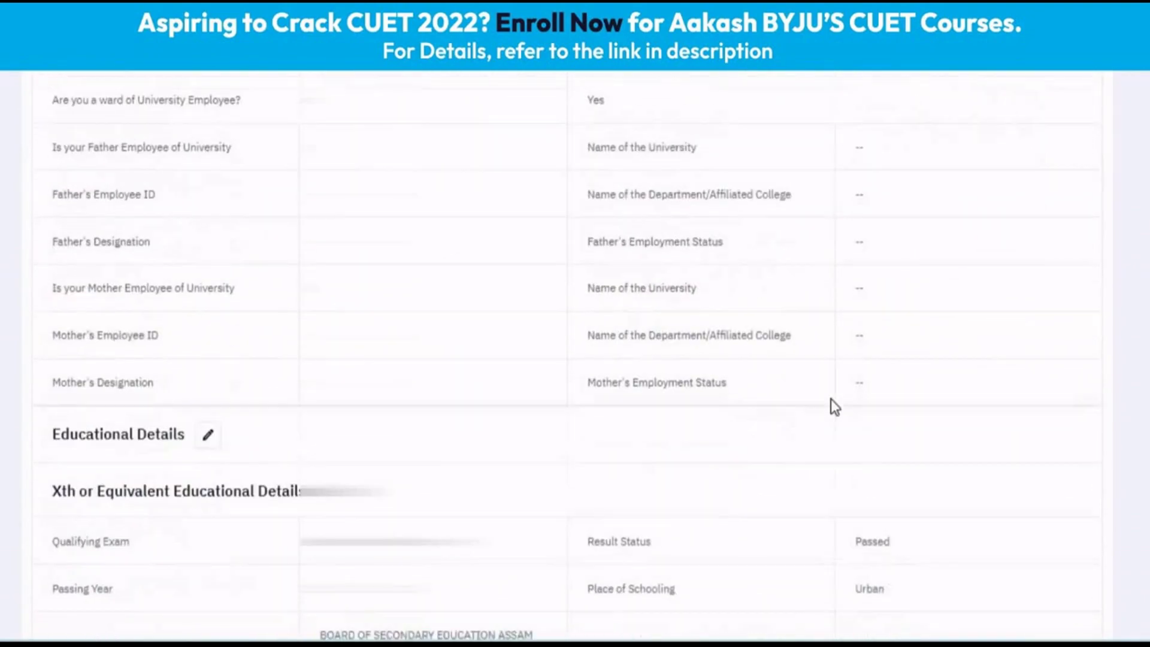
scroll(831, 399, "down", 6)
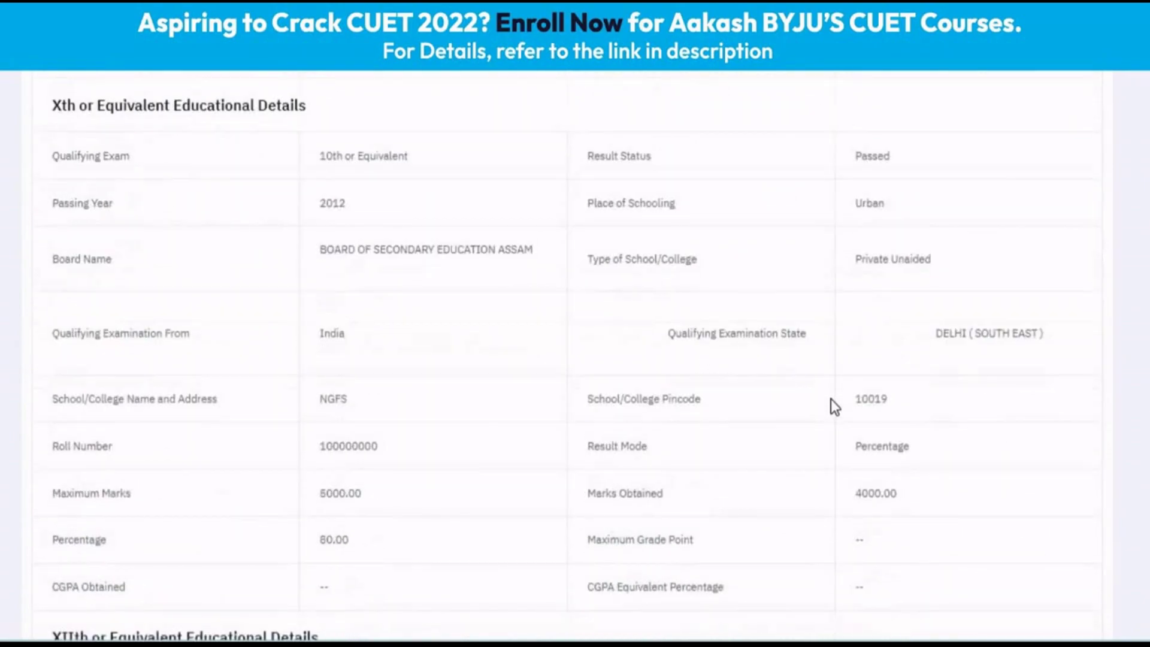
scroll(831, 399, "down", 10)
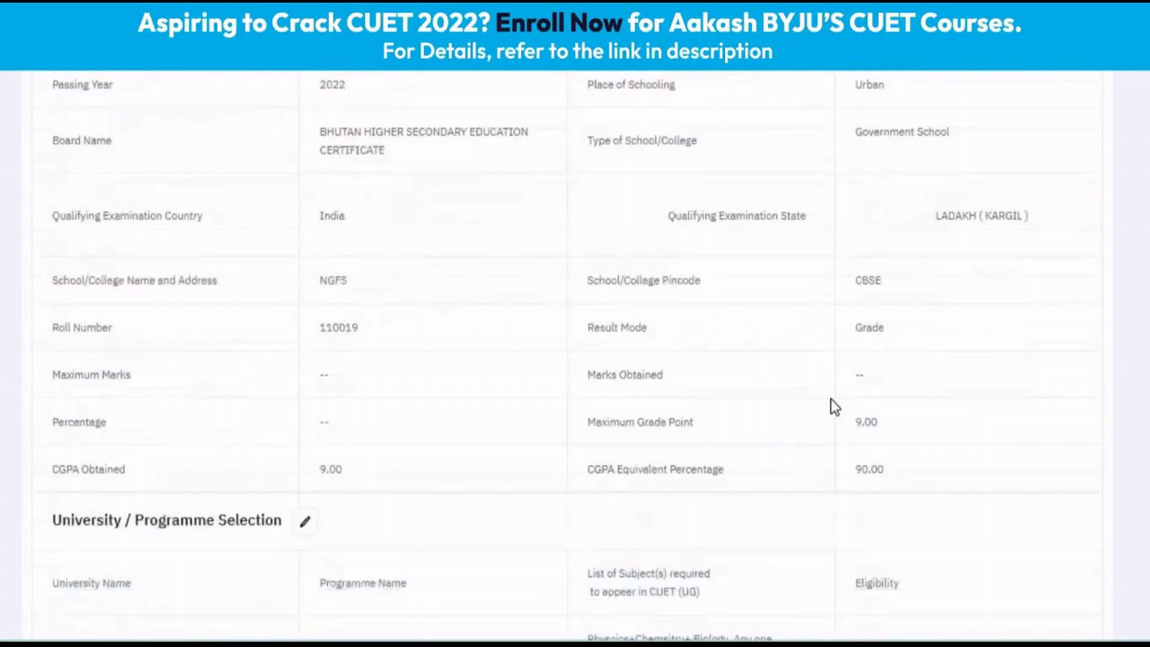
scroll(831, 398, "down", 6)
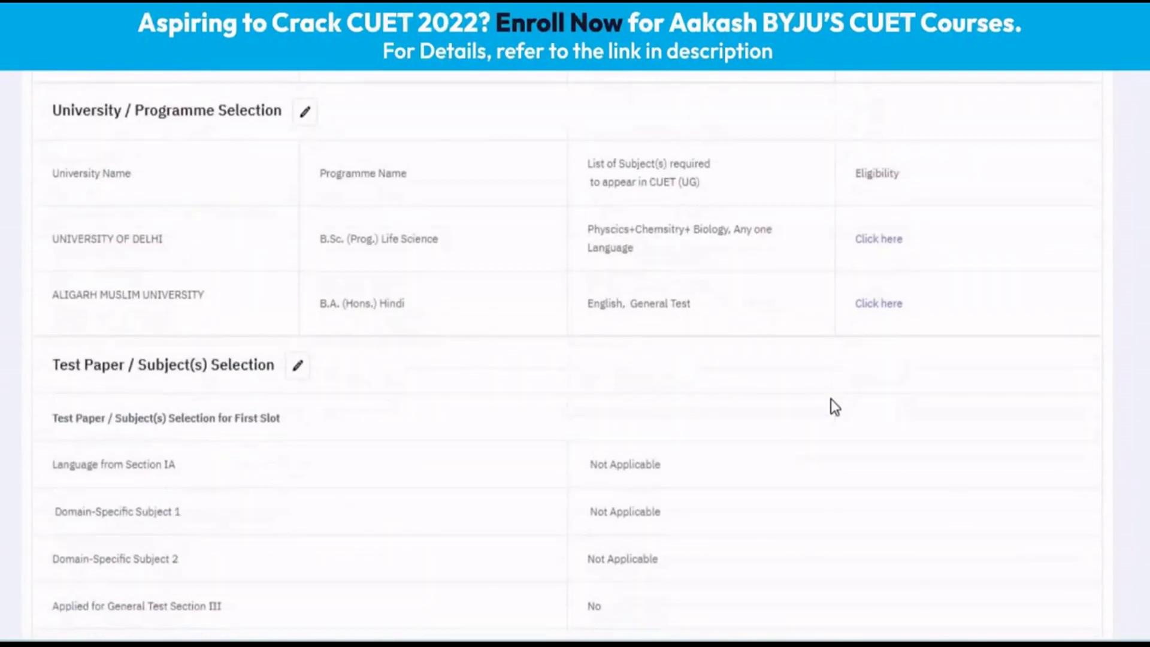
scroll(831, 399, "down", 8)
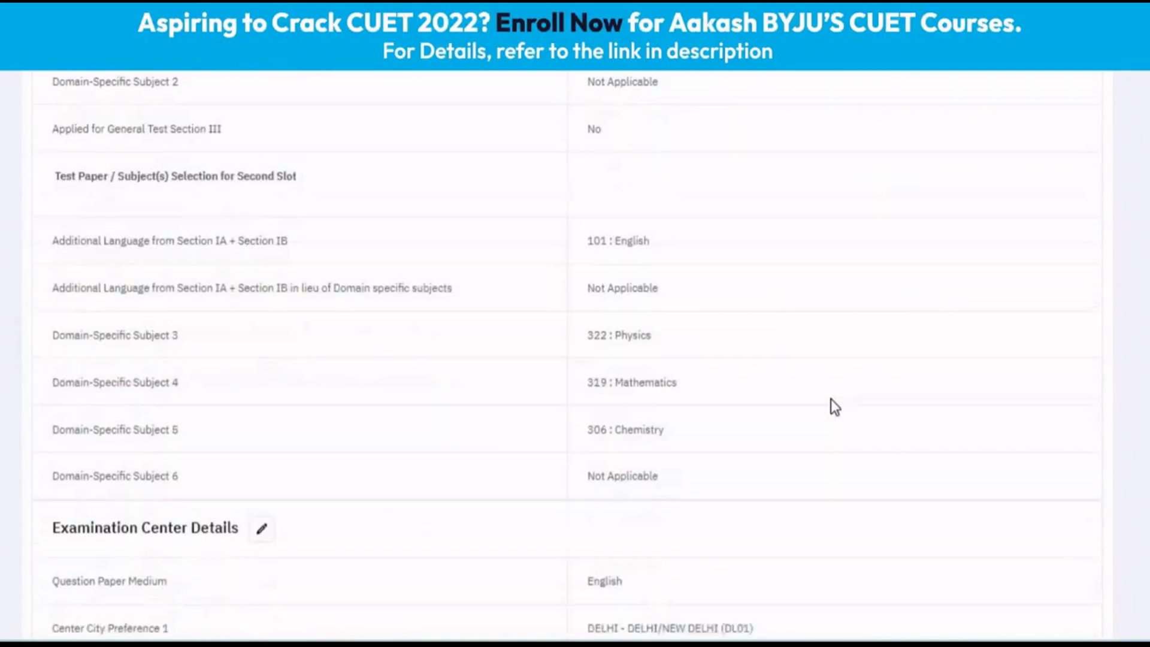
scroll(831, 399, "down", 11)
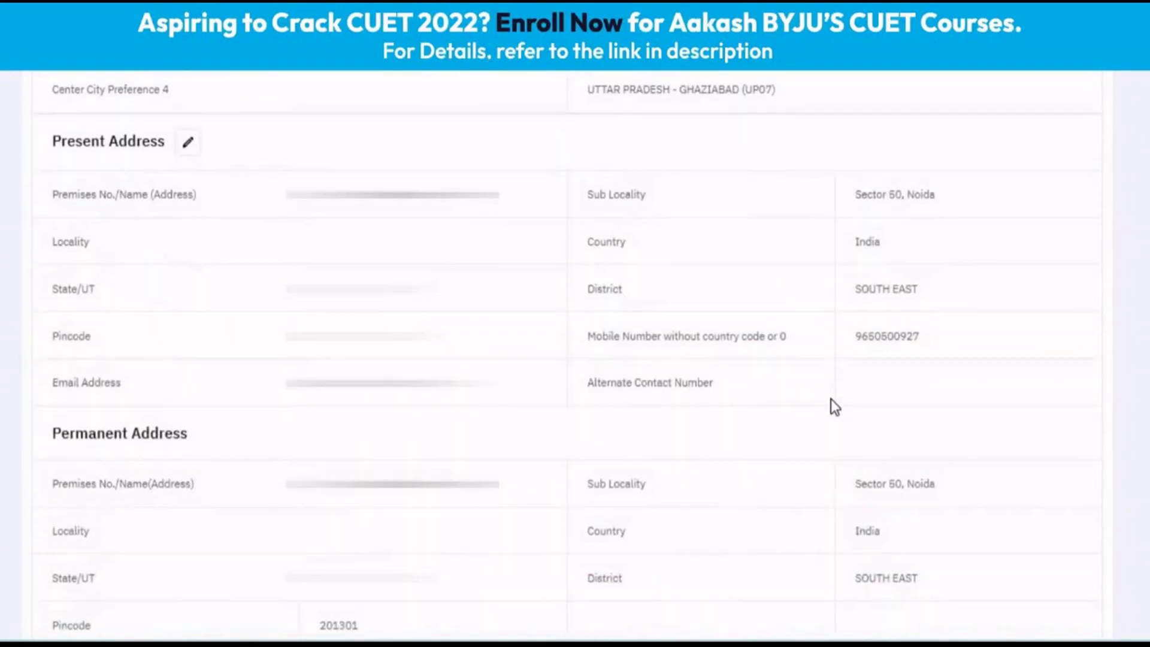
scroll(831, 399, "down", 13)
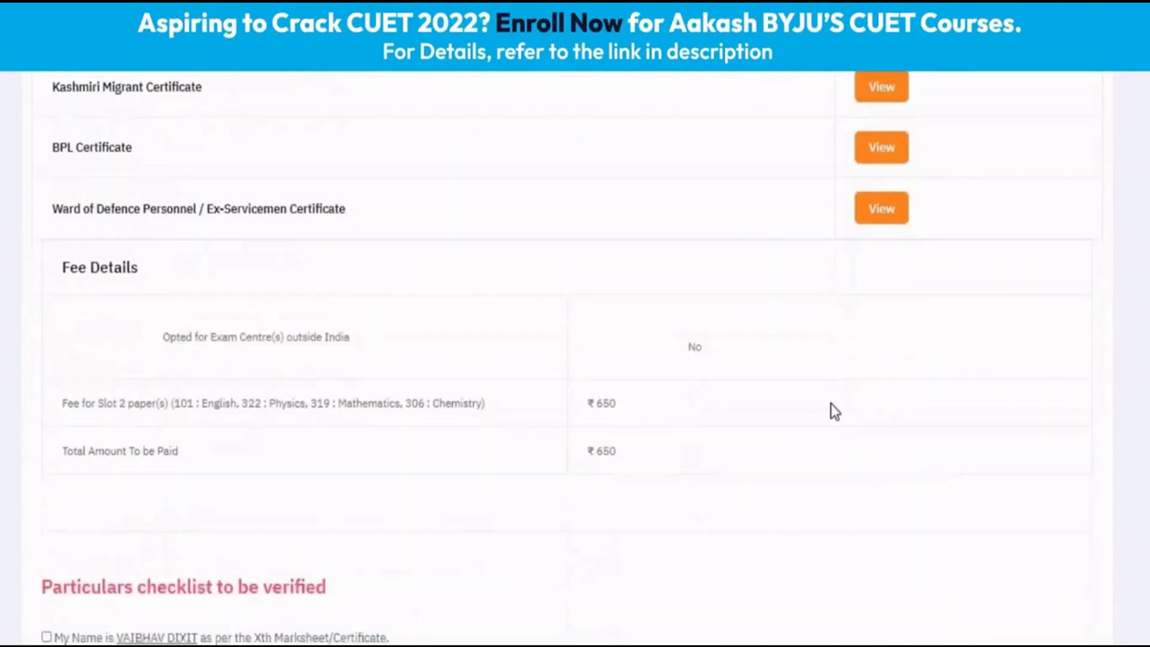
scroll(835, 411, "down", 7)
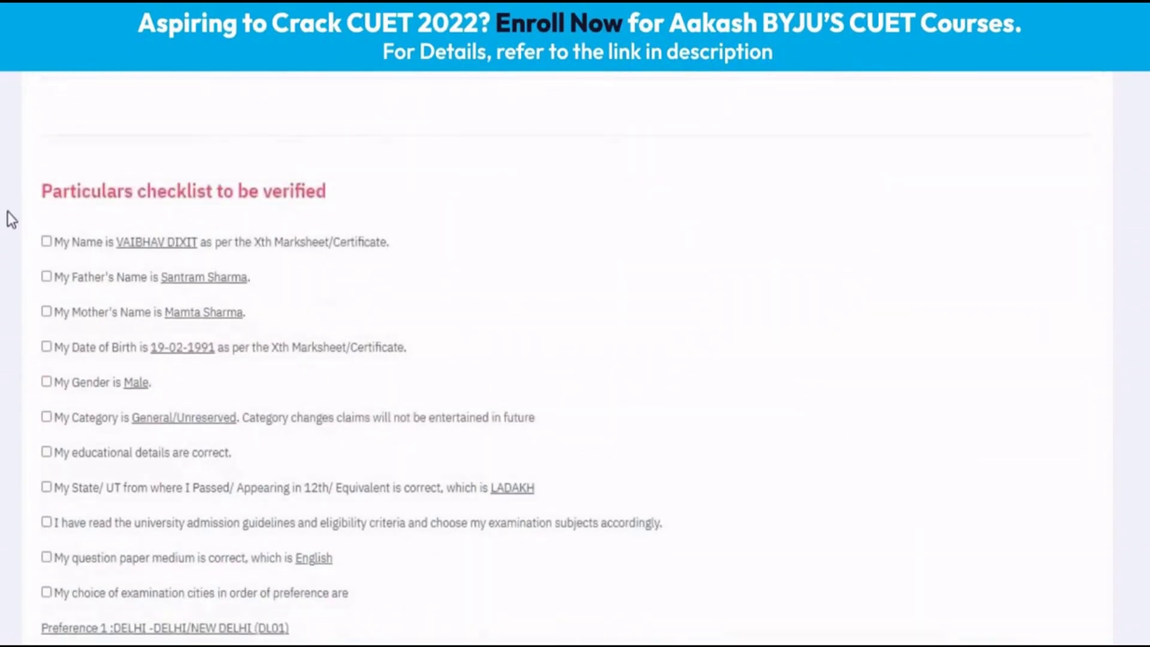
scroll(23, 180, "down", 2)
- Confirm the candidate's, father's and mother's names, date of birth, gender, category and education details
left_click(46, 145)
left_click(46, 179)
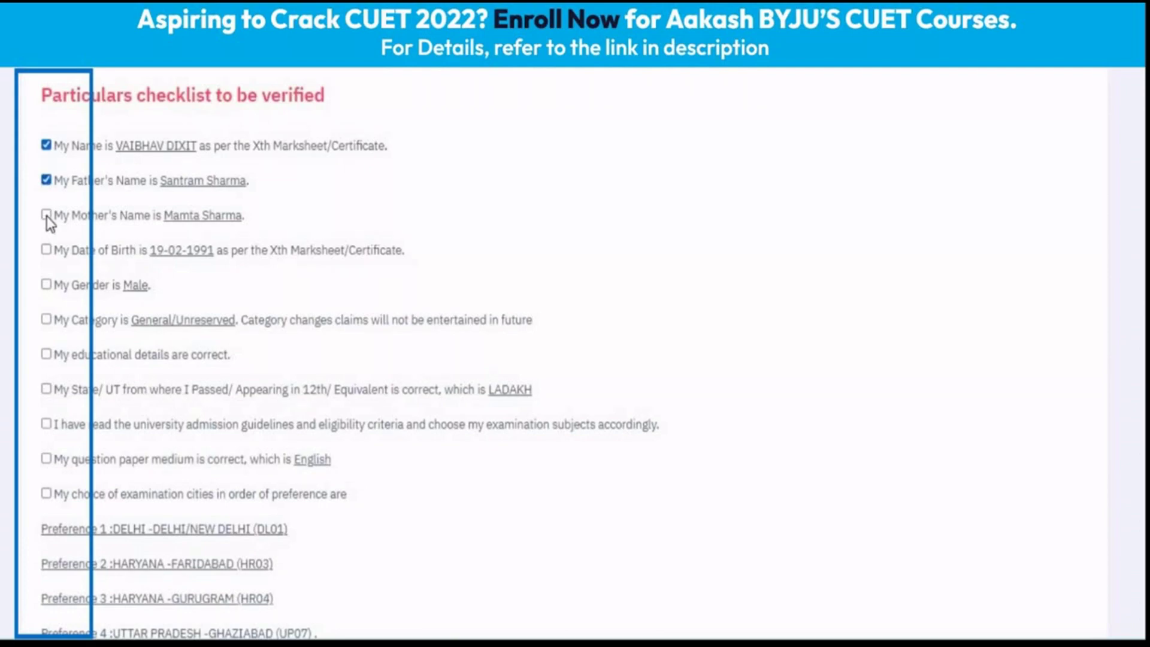
left_click(47, 216)
left_click(46, 249)
left_click(47, 284)
left_click(46, 319)
left_click(46, 353)
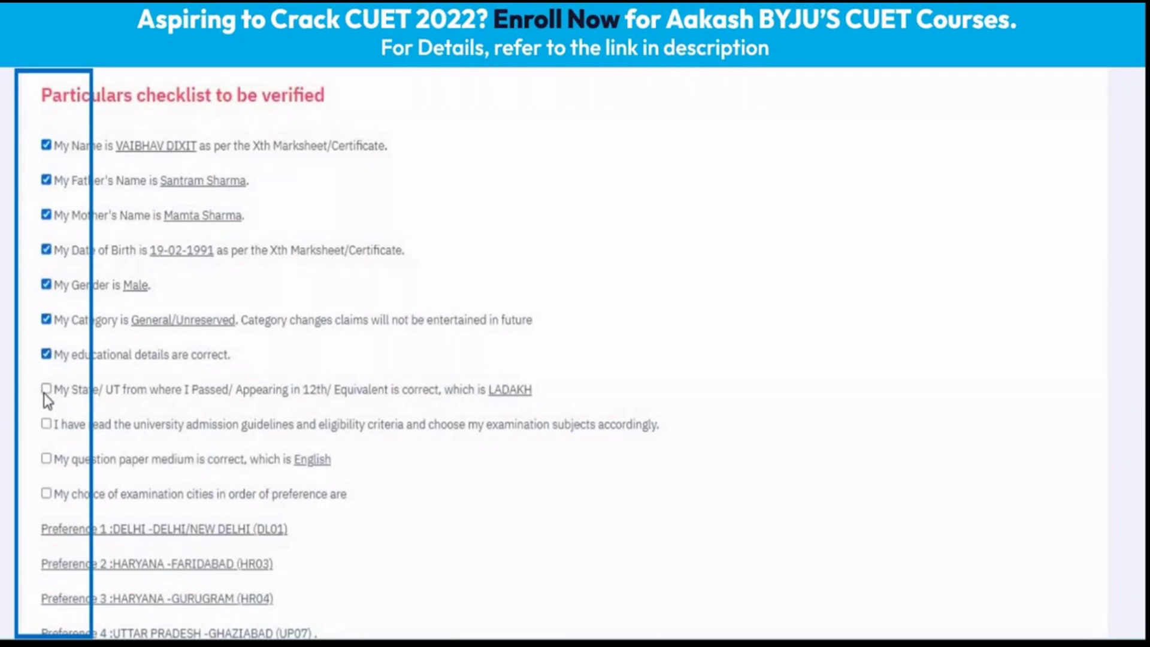
- Tick the guidelines, English medium, city, programme and truthfulness declarations, authorise NTA, and proceed to payment
left_click(46, 423)
left_click(46, 458)
left_click(46, 494)
scroll(124, 413, "down", 2)
scroll(59, 394, "down", 4)
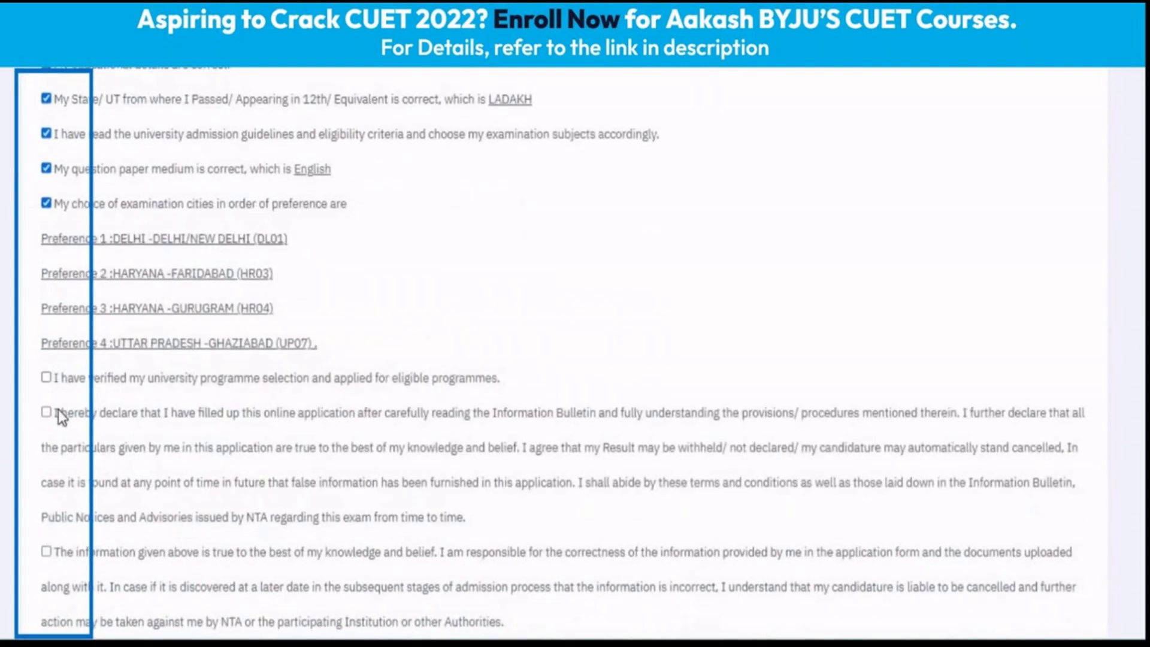
left_click(46, 377)
left_click(46, 411)
left_click(46, 550)
scroll(160, 465, "down", 5)
left_click(158, 367)
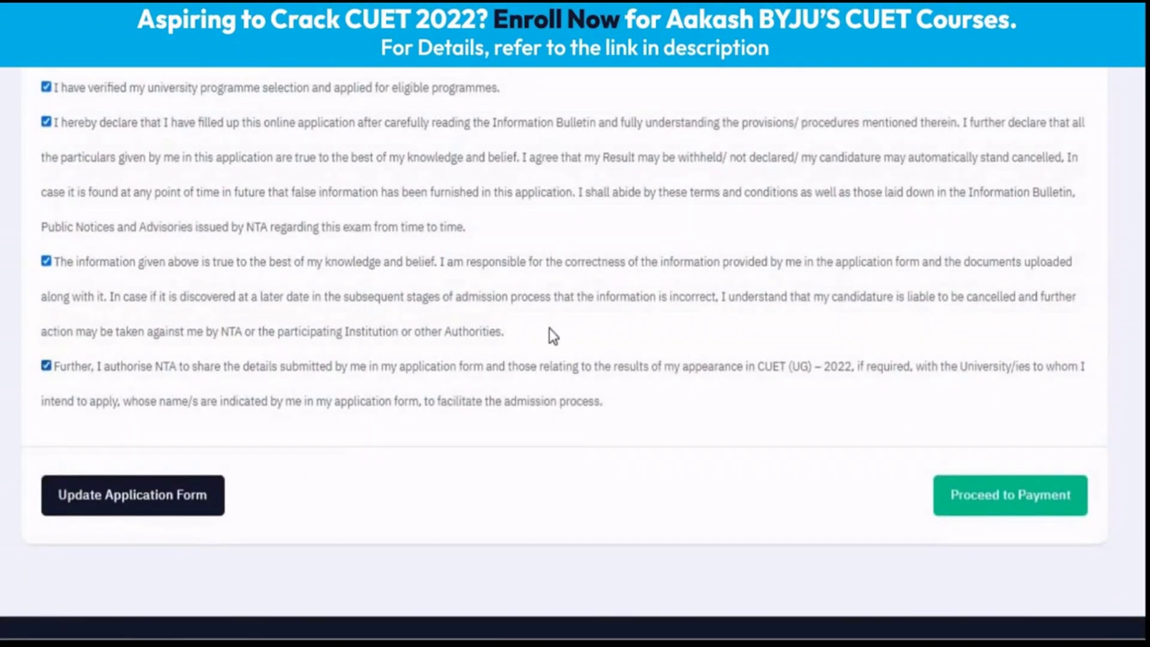
left_click(965, 514)
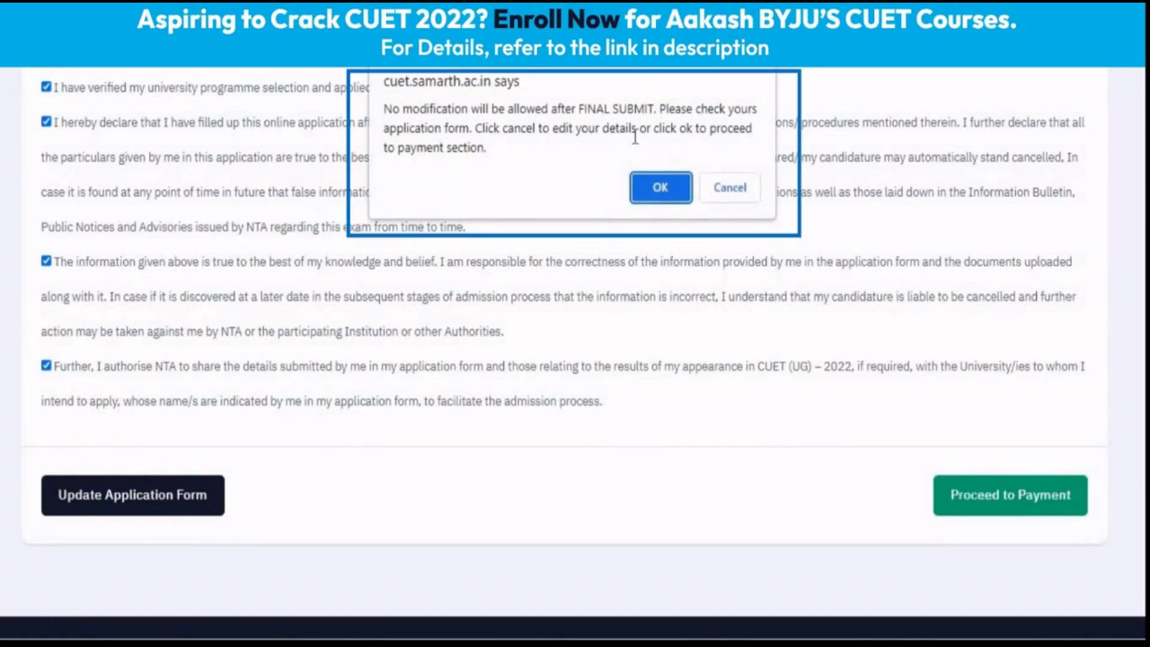
- Accept the no-modification warning, verify the email ID, and return to the application form review
left_click(660, 187)
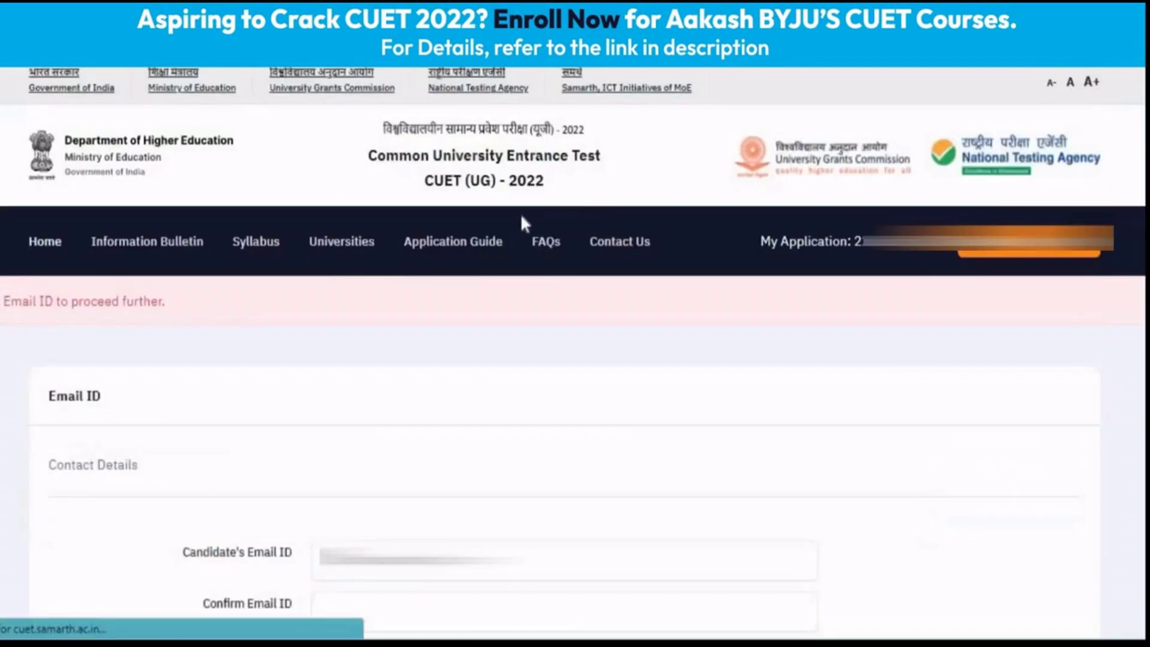
scroll(246, 325, "down", 5)
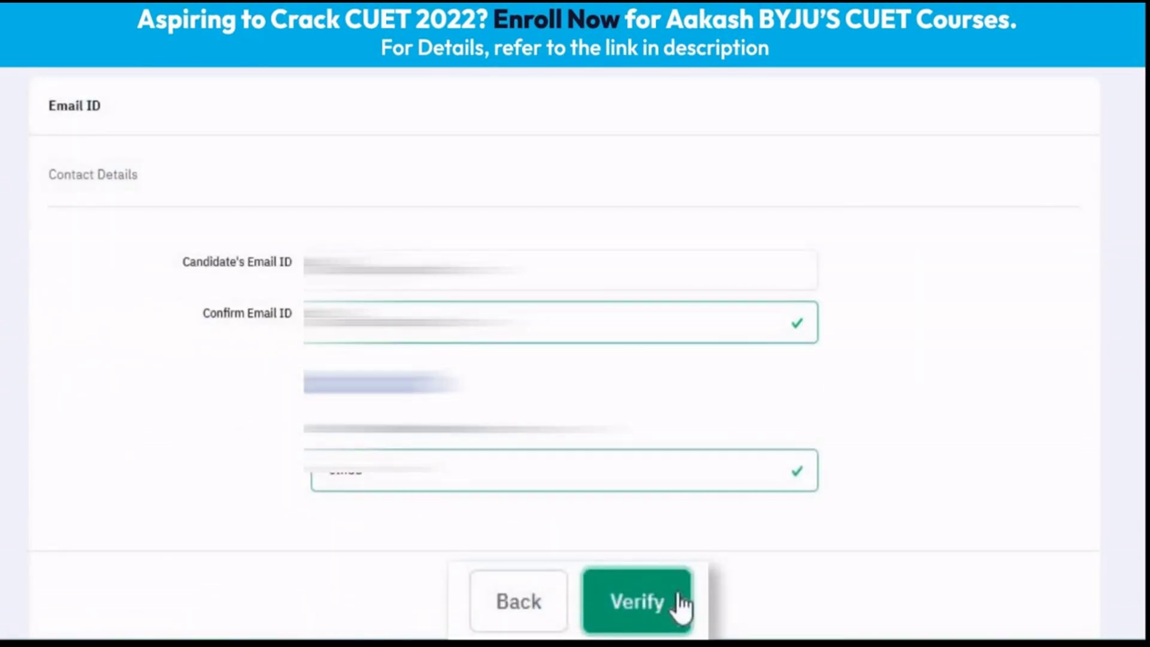
left_click(601, 601)
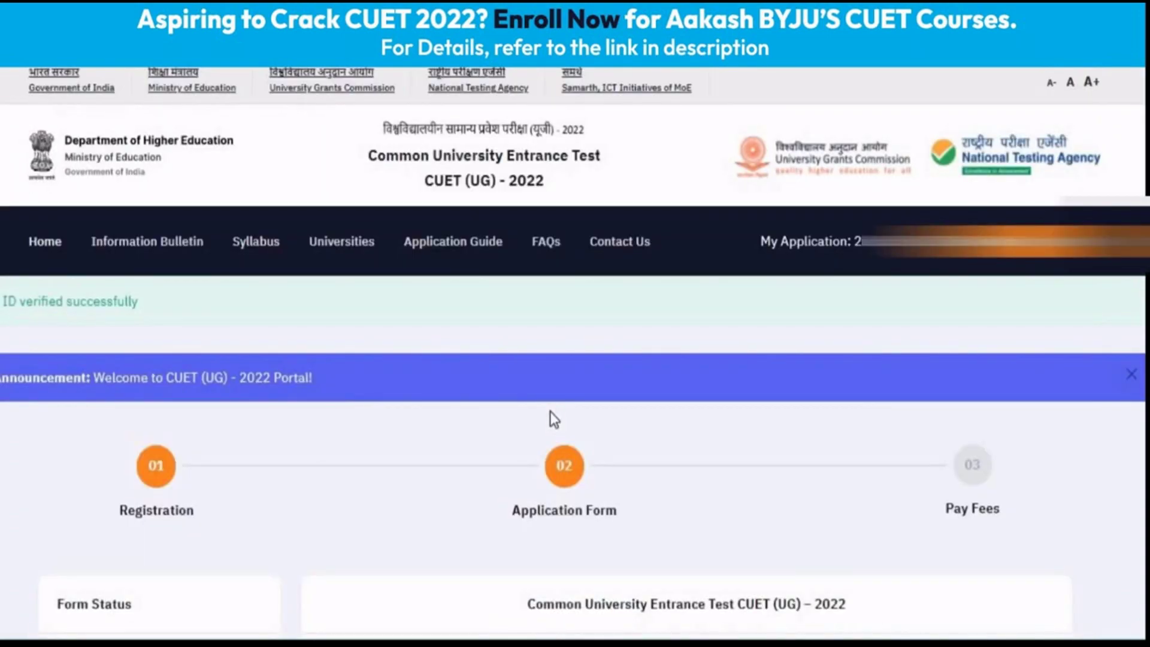
scroll(550, 412, "down", 5)
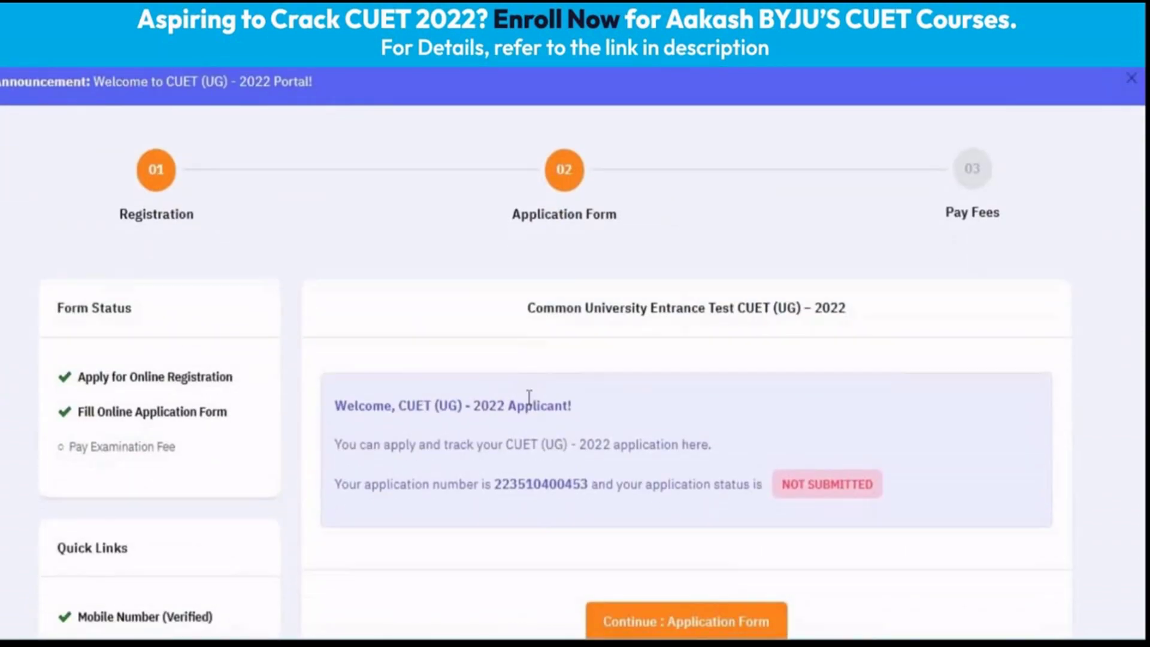
scroll(529, 396, "down", 3)
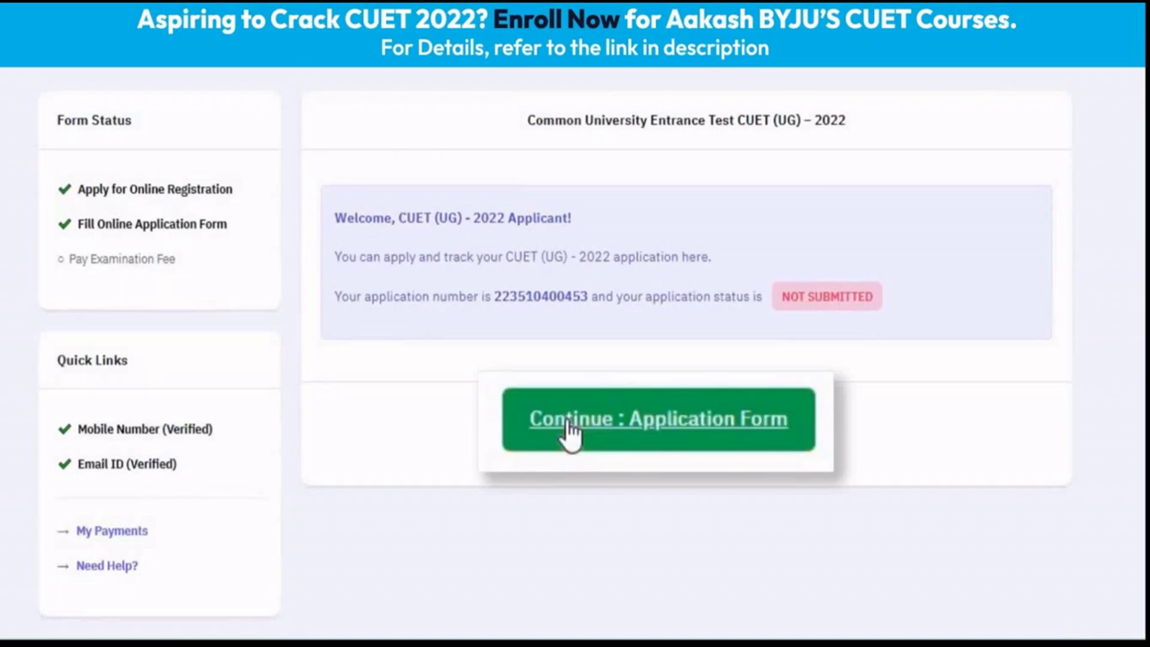
left_click(567, 419)
left_click(490, 435)
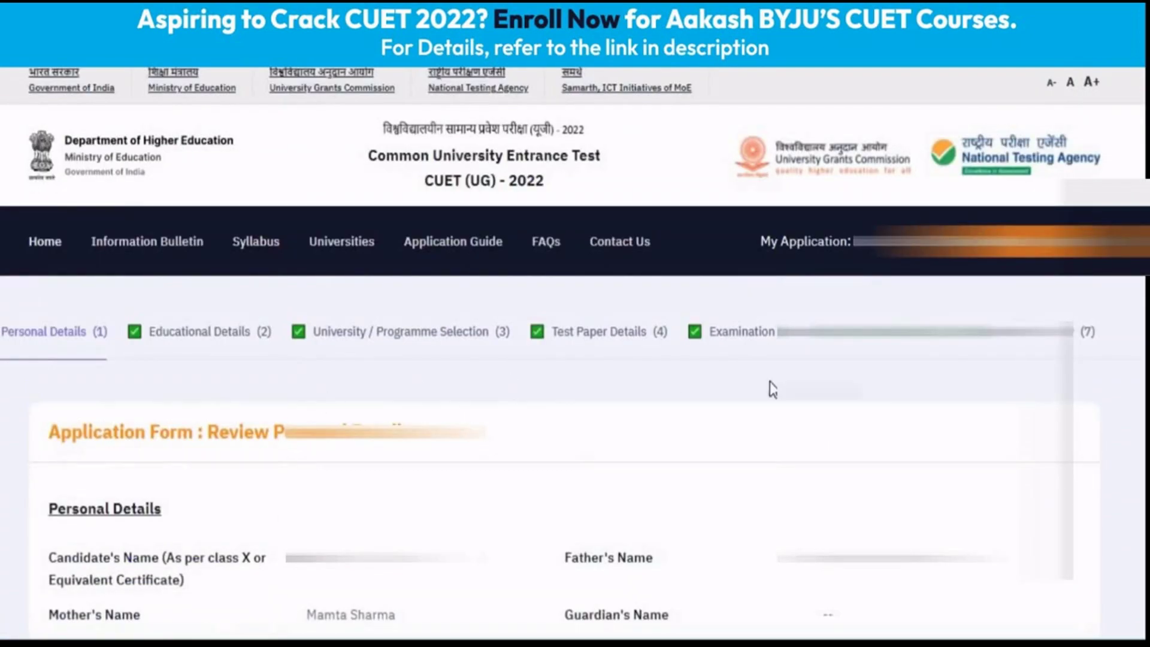
- Scroll through the review to the ₹650 fee summary and bank payment options
scroll(770, 389, "down", 4)
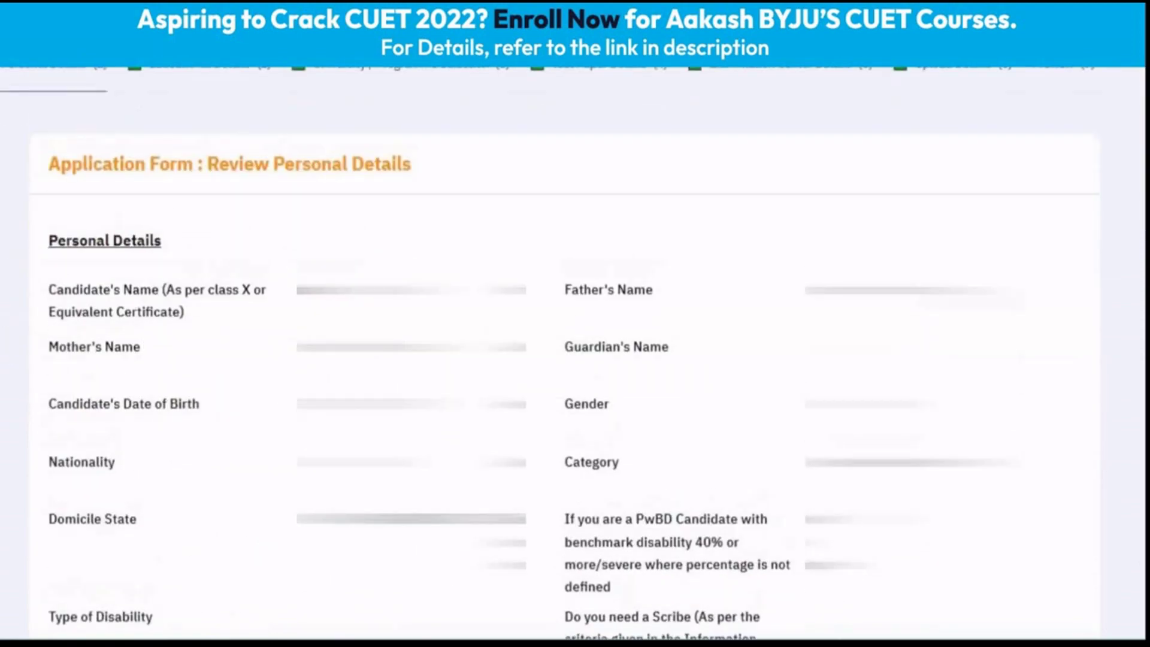
scroll(1039, 242, "up", 3)
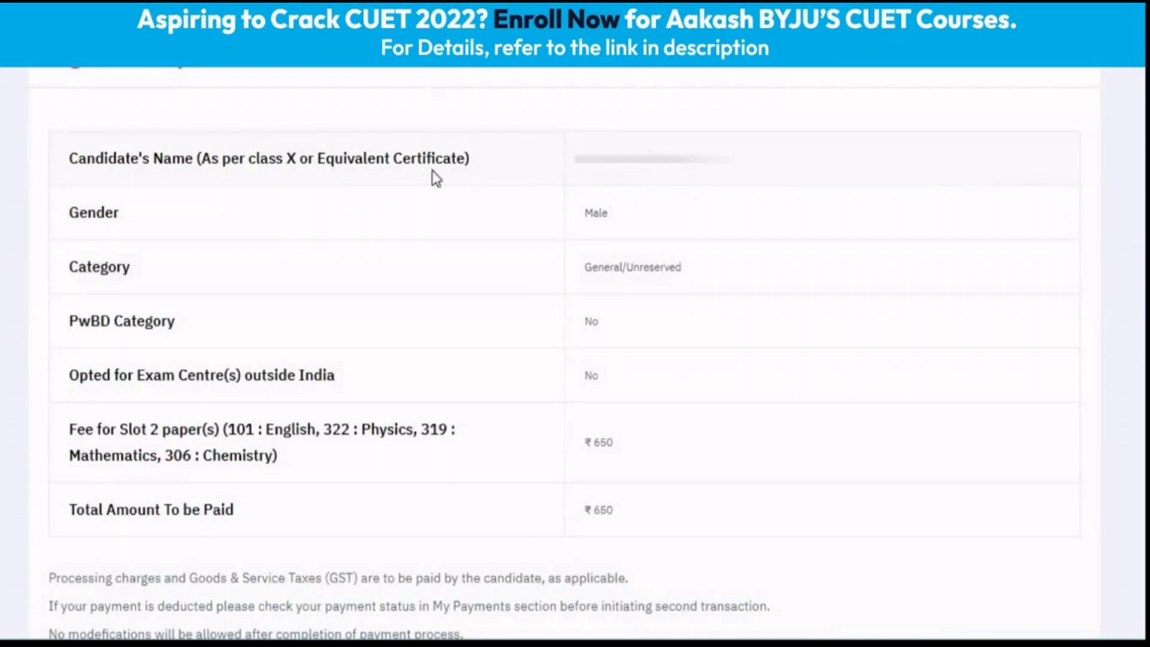
scroll(648, 456, "down", 3)
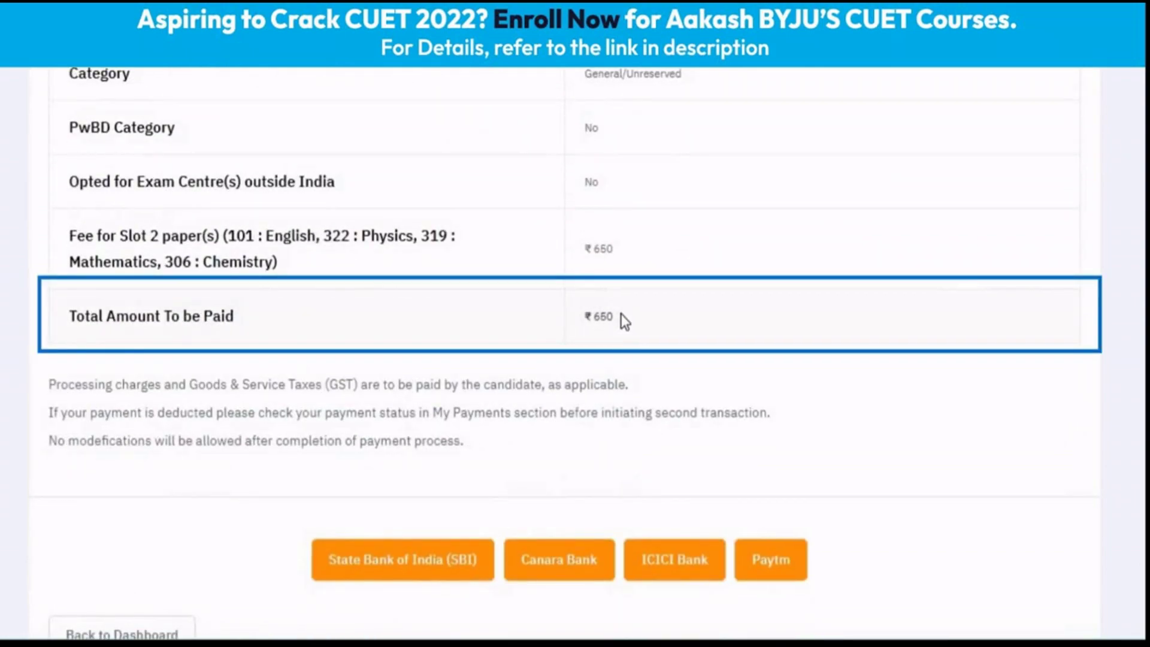
scroll(273, 461, "down", 2)
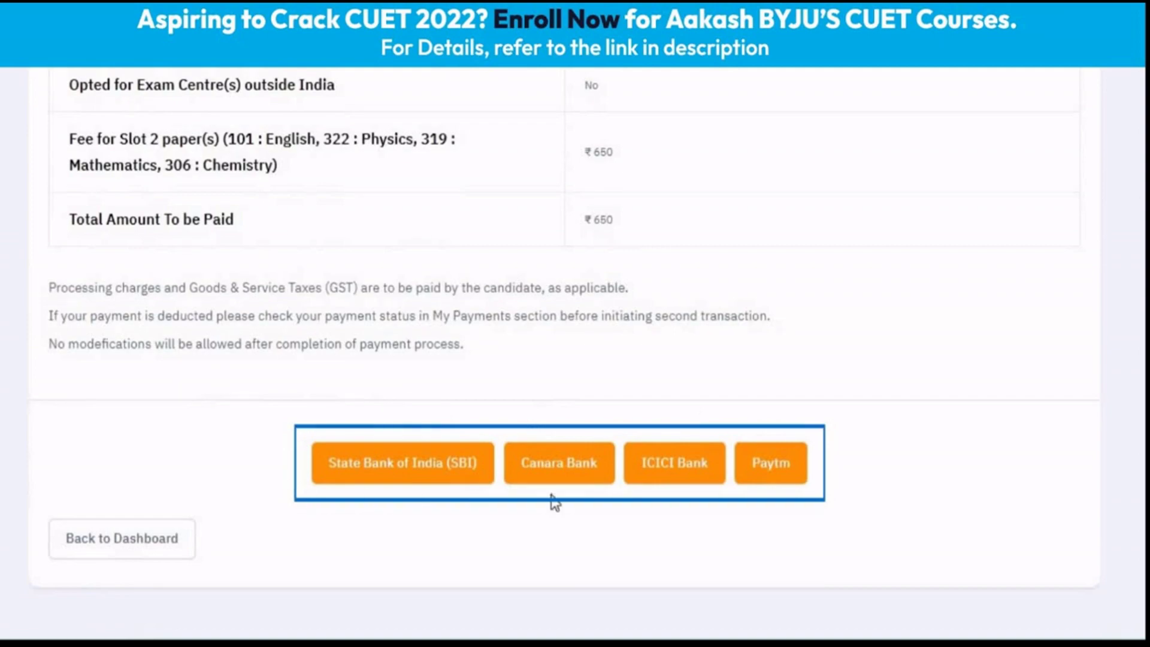
- Pay the application fee through State Bank of India by credit card and confirm the payment
left_click(462, 463)
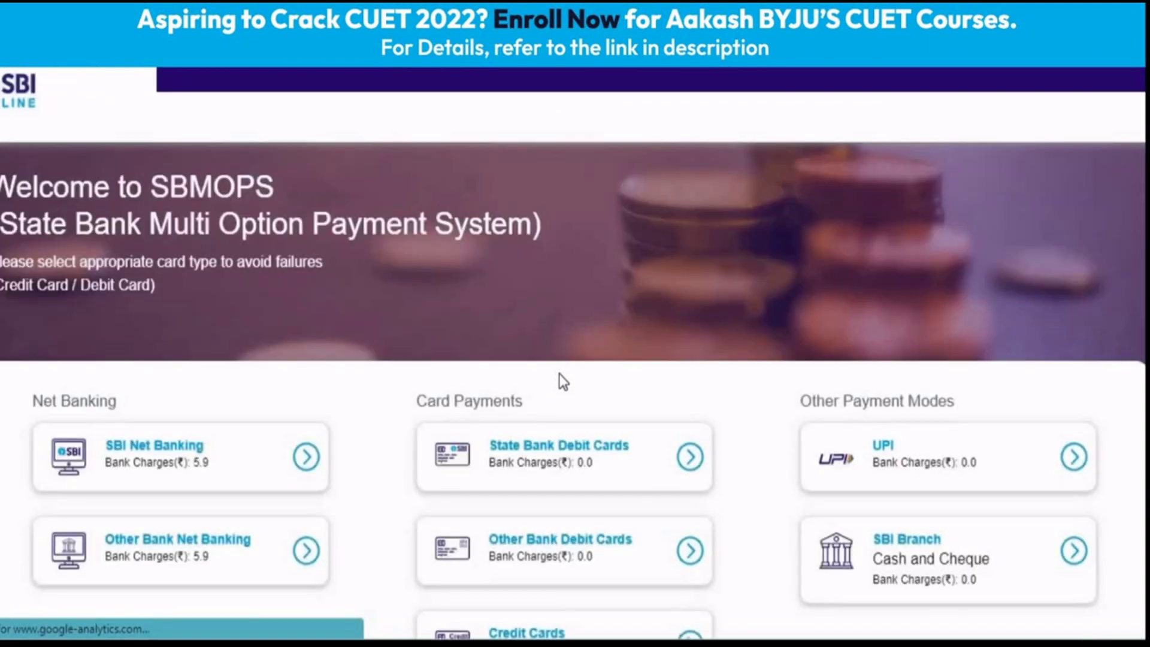
scroll(563, 381, "down", 1)
scroll(558, 381, "down", 1)
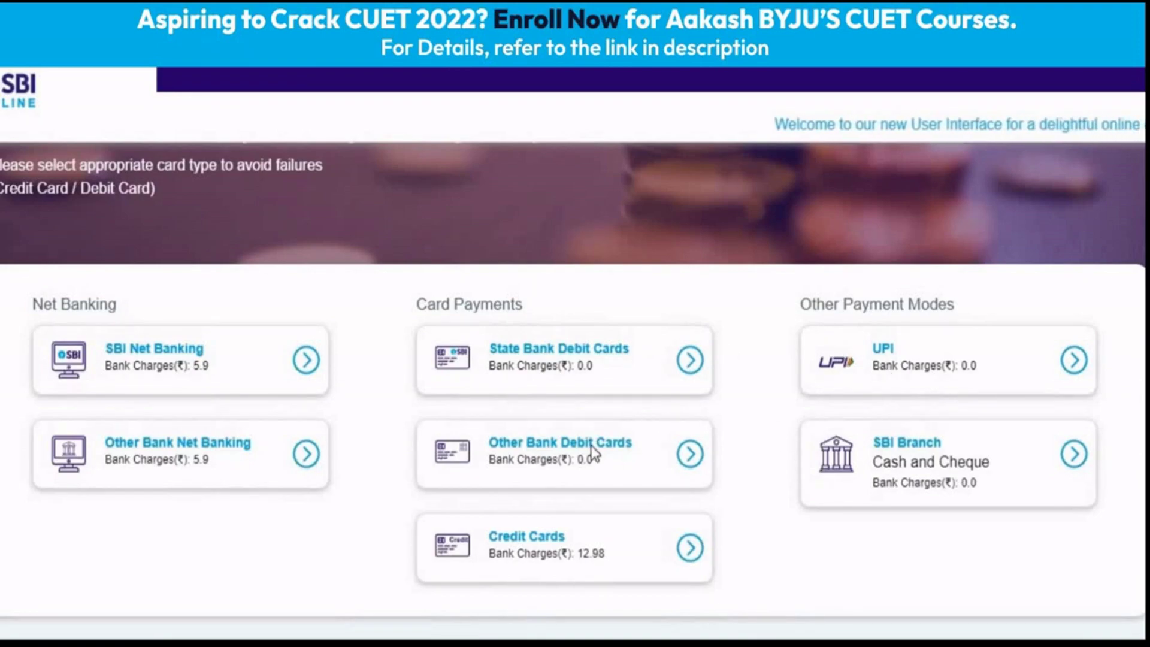
left_click(558, 543)
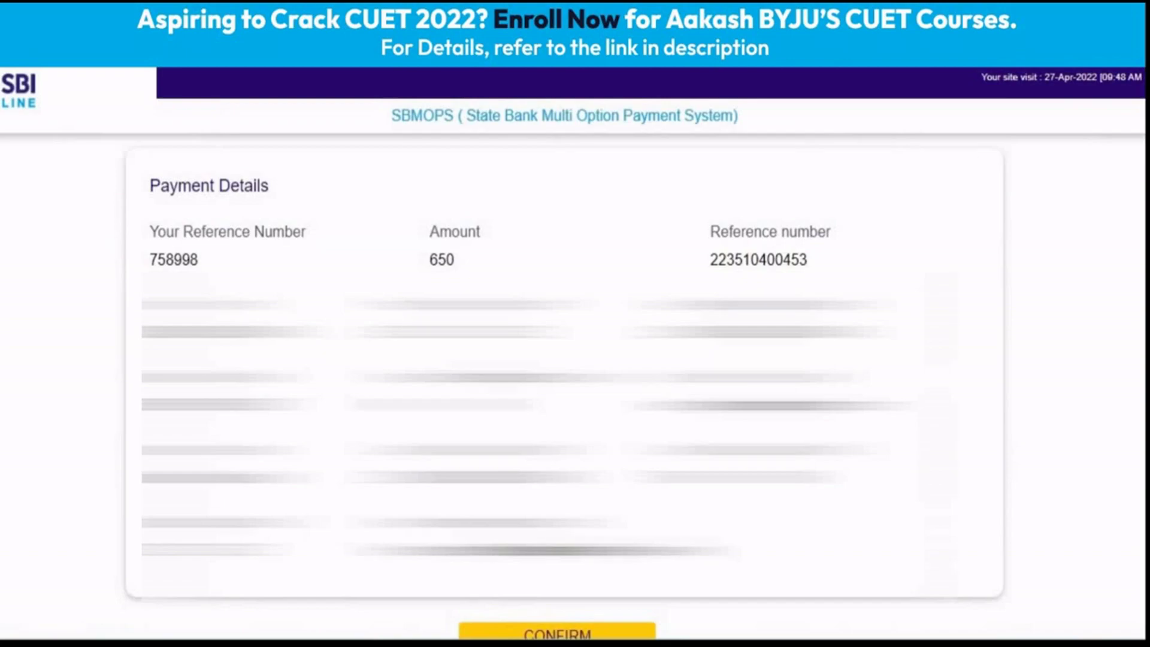
scroll(565, 547, "down", 2)
left_click(559, 534)
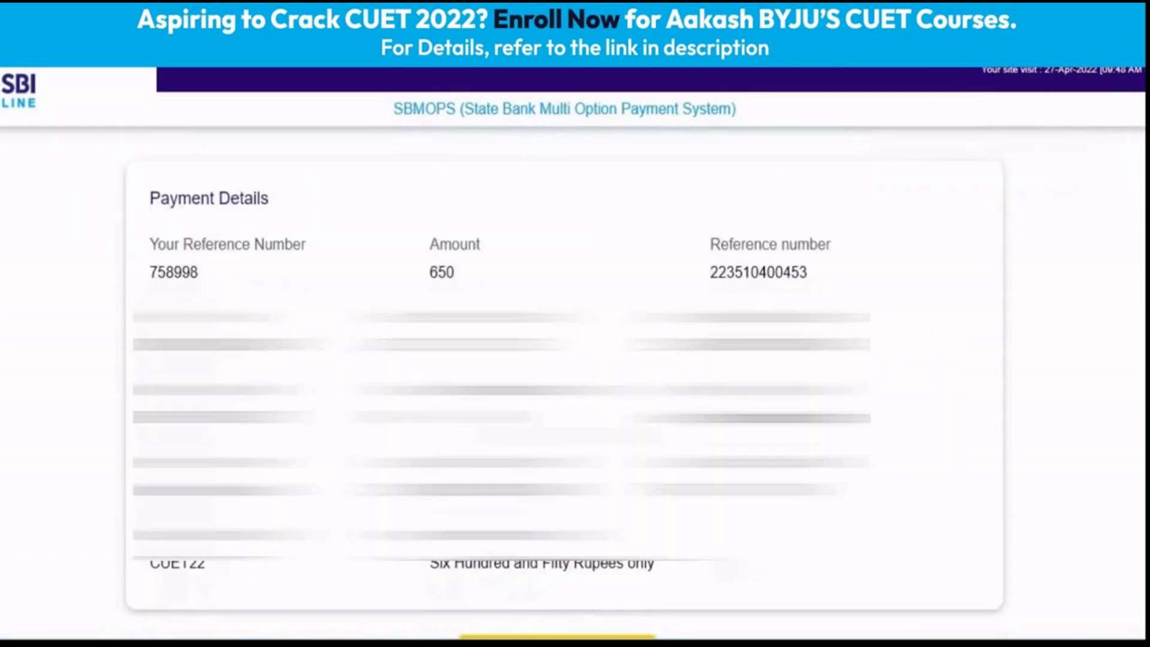
scroll(541, 475, "down", 3)
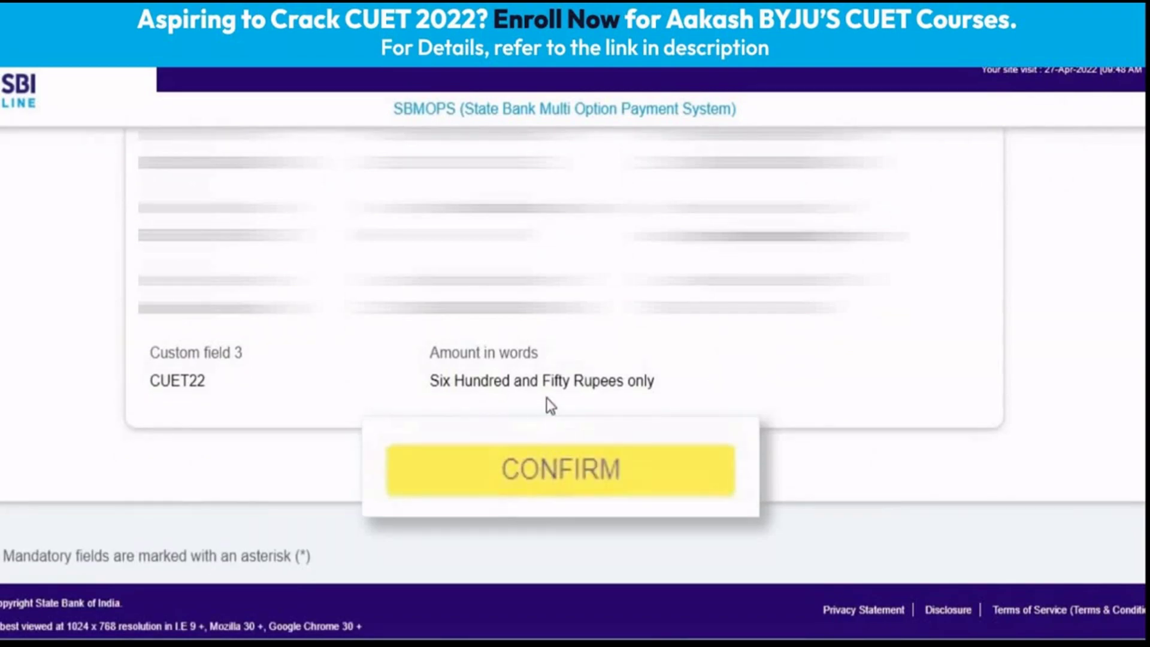
scroll(546, 401, "up", 2)
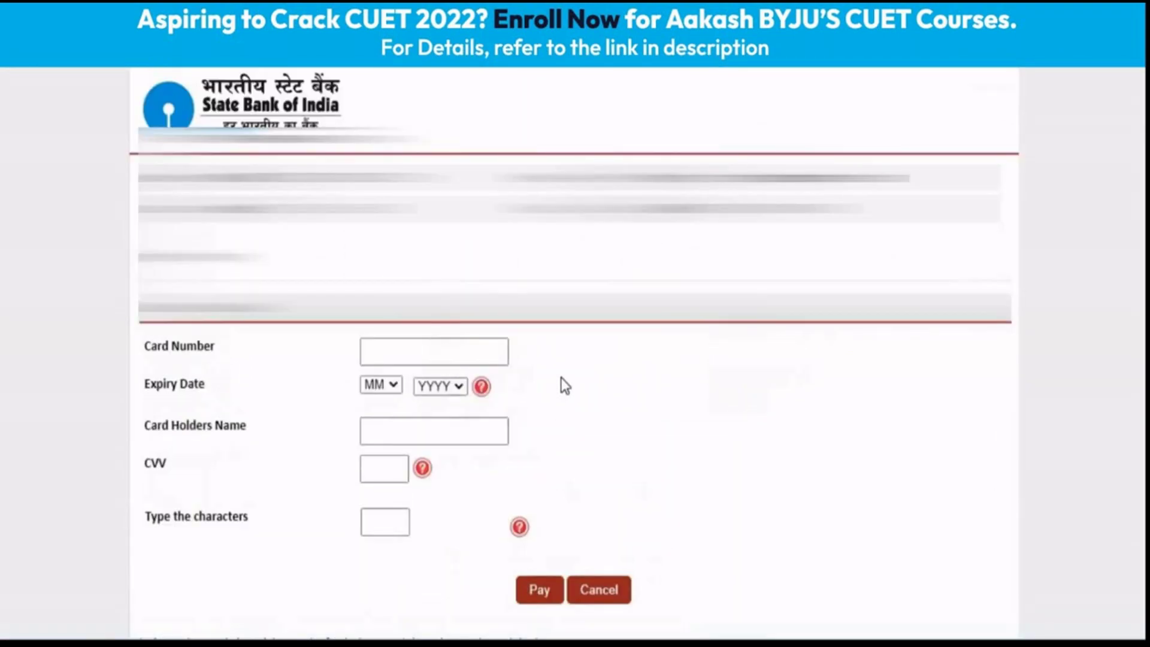
scroll(559, 359, "down", 2)
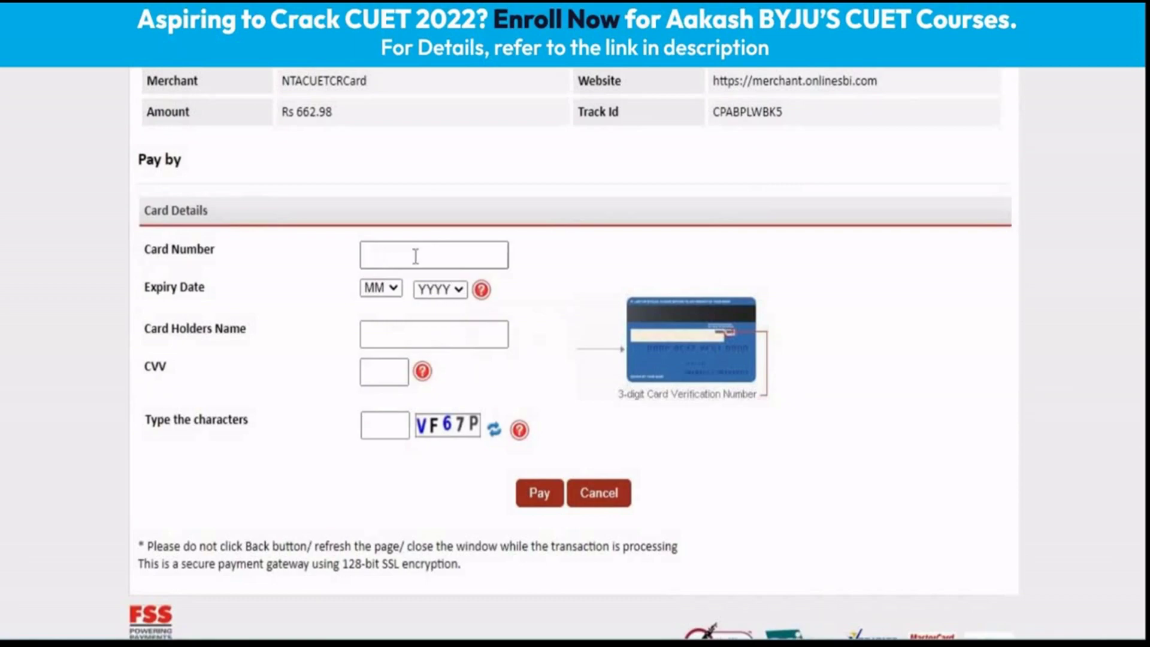
scroll(447, 294, "down", 1)
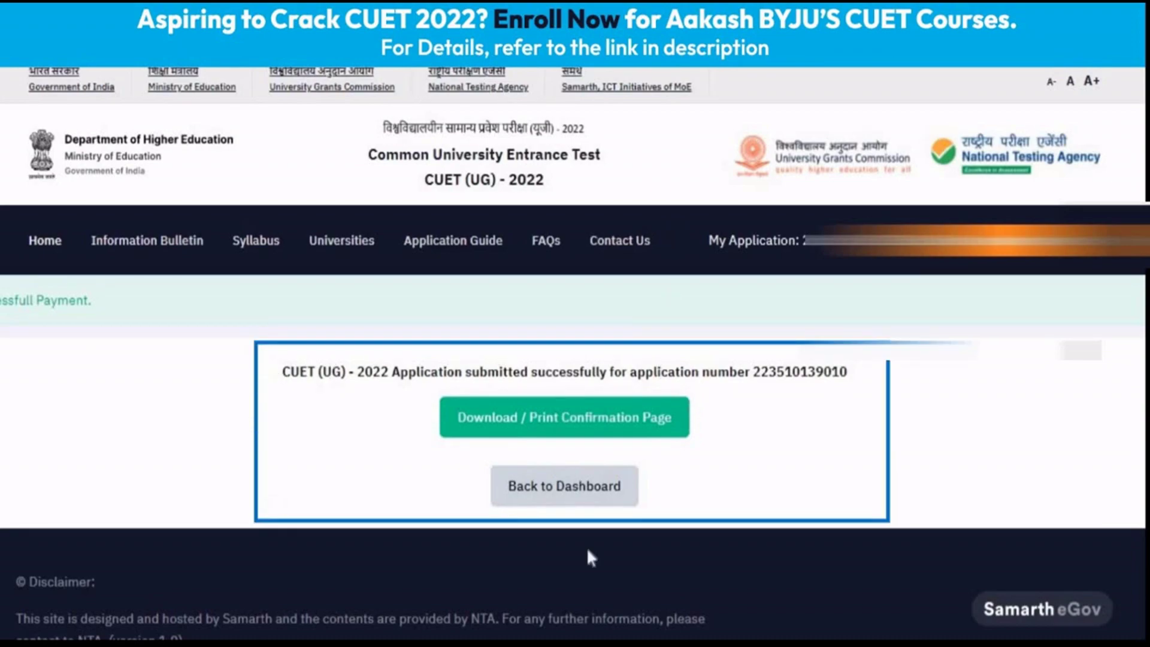
- Request the Download / Print Confirmation Page to get the application confirmation as a PDF
left_click(578, 423)
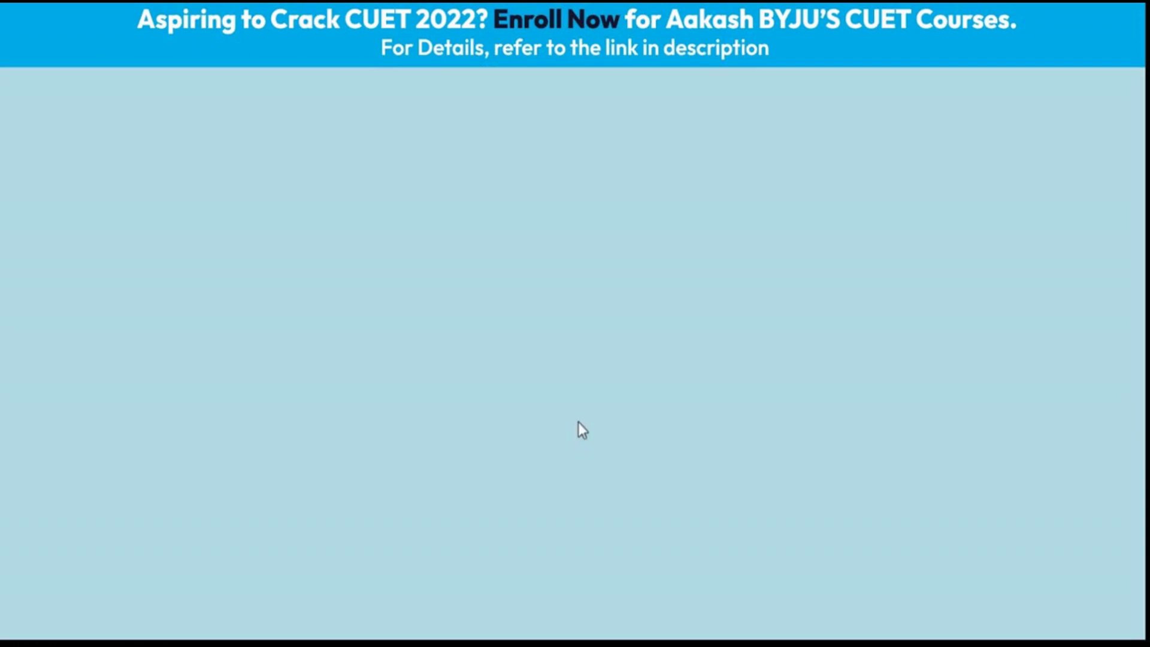